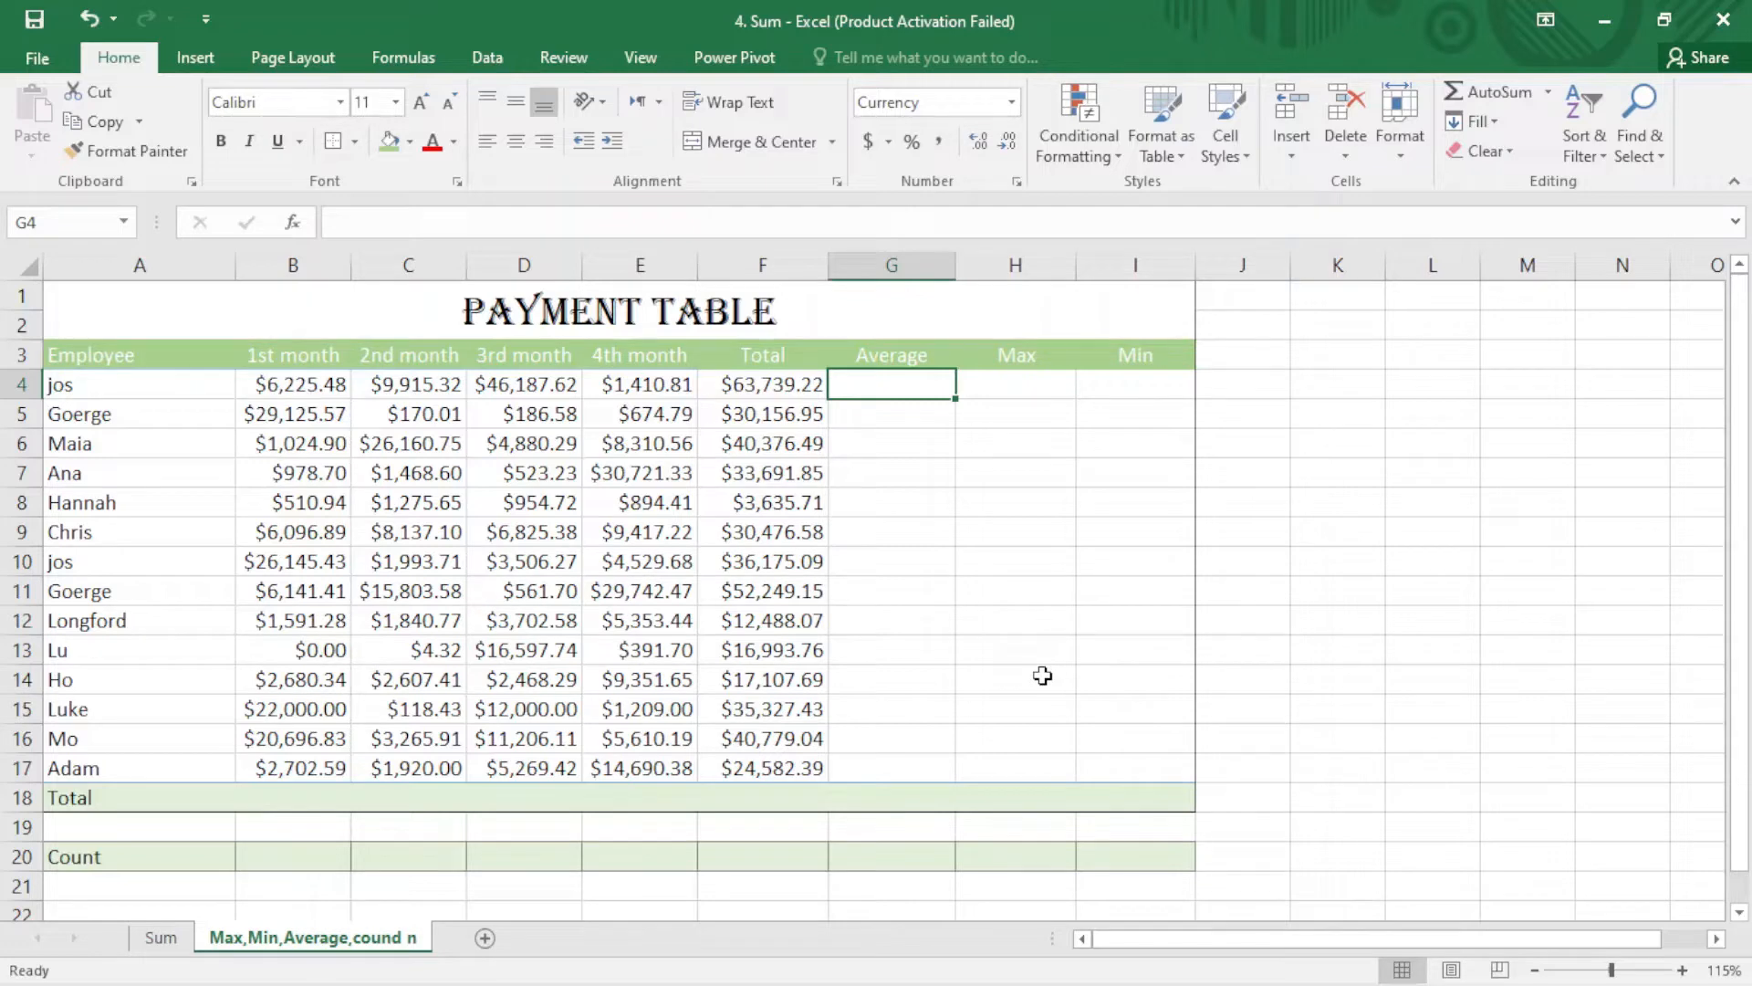
- Enter an AVERAGE formula over B4:E4 in cell G4 for the first employee's four monthly payments
{"action": "type", "text": "=a"}
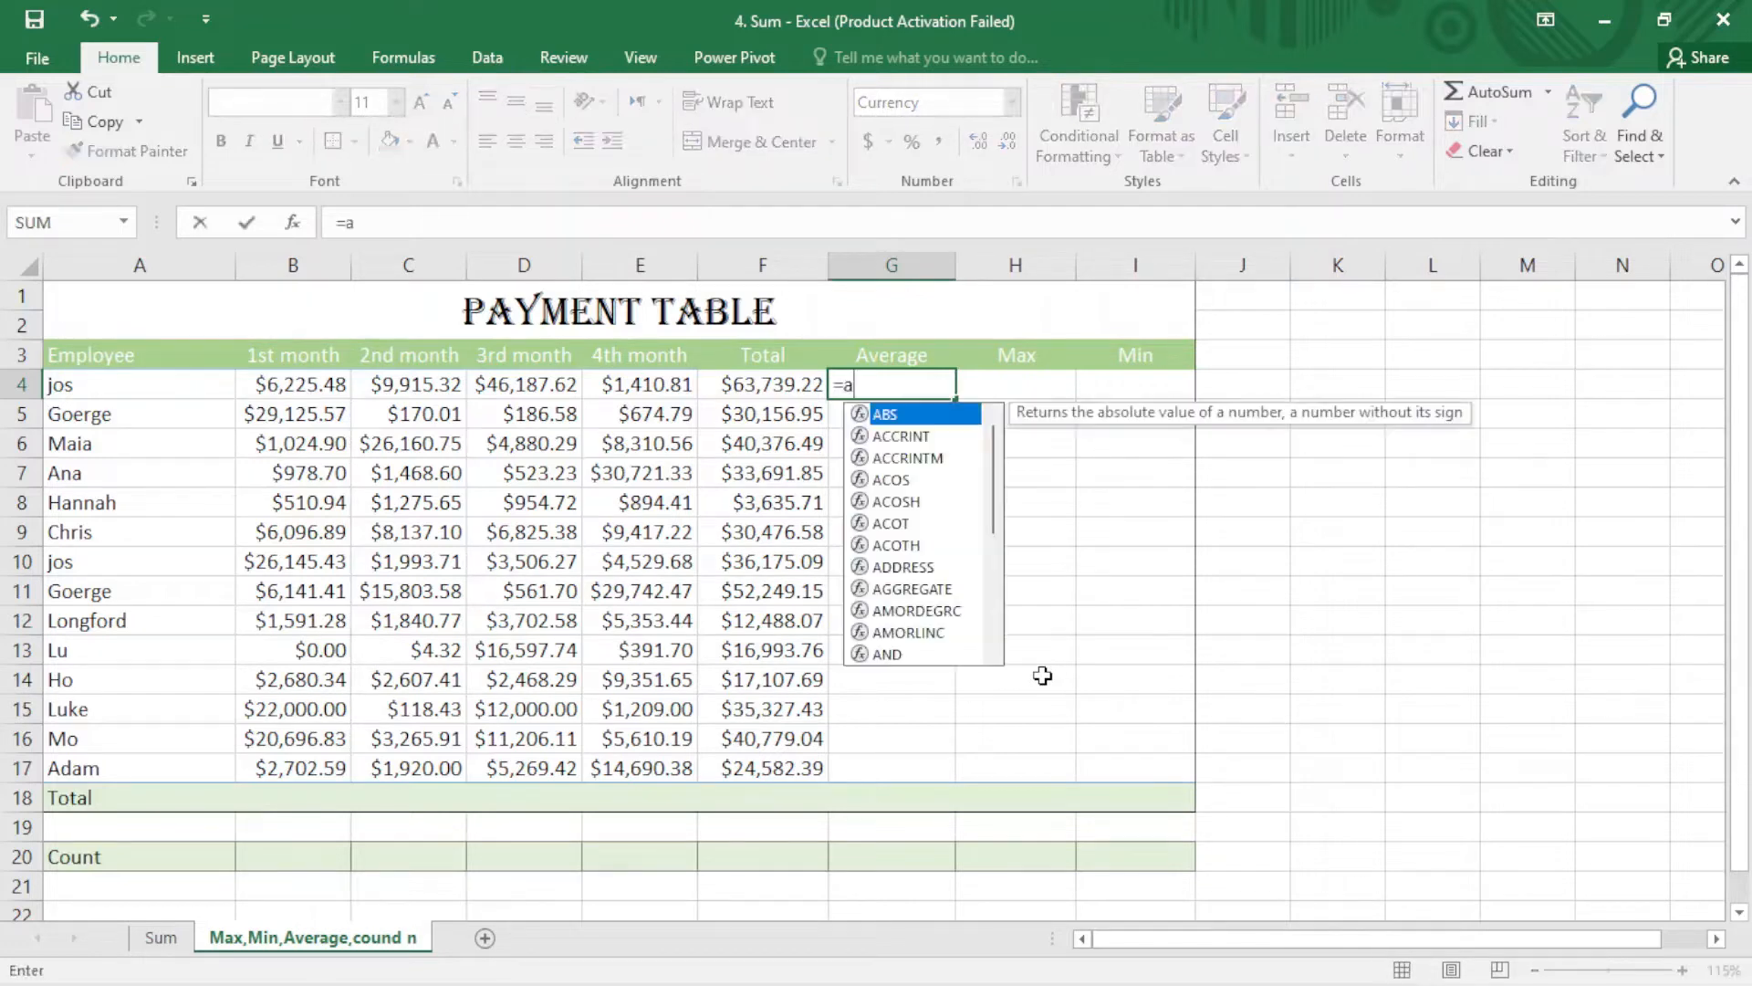
{"action": "type", "text": "ver"}
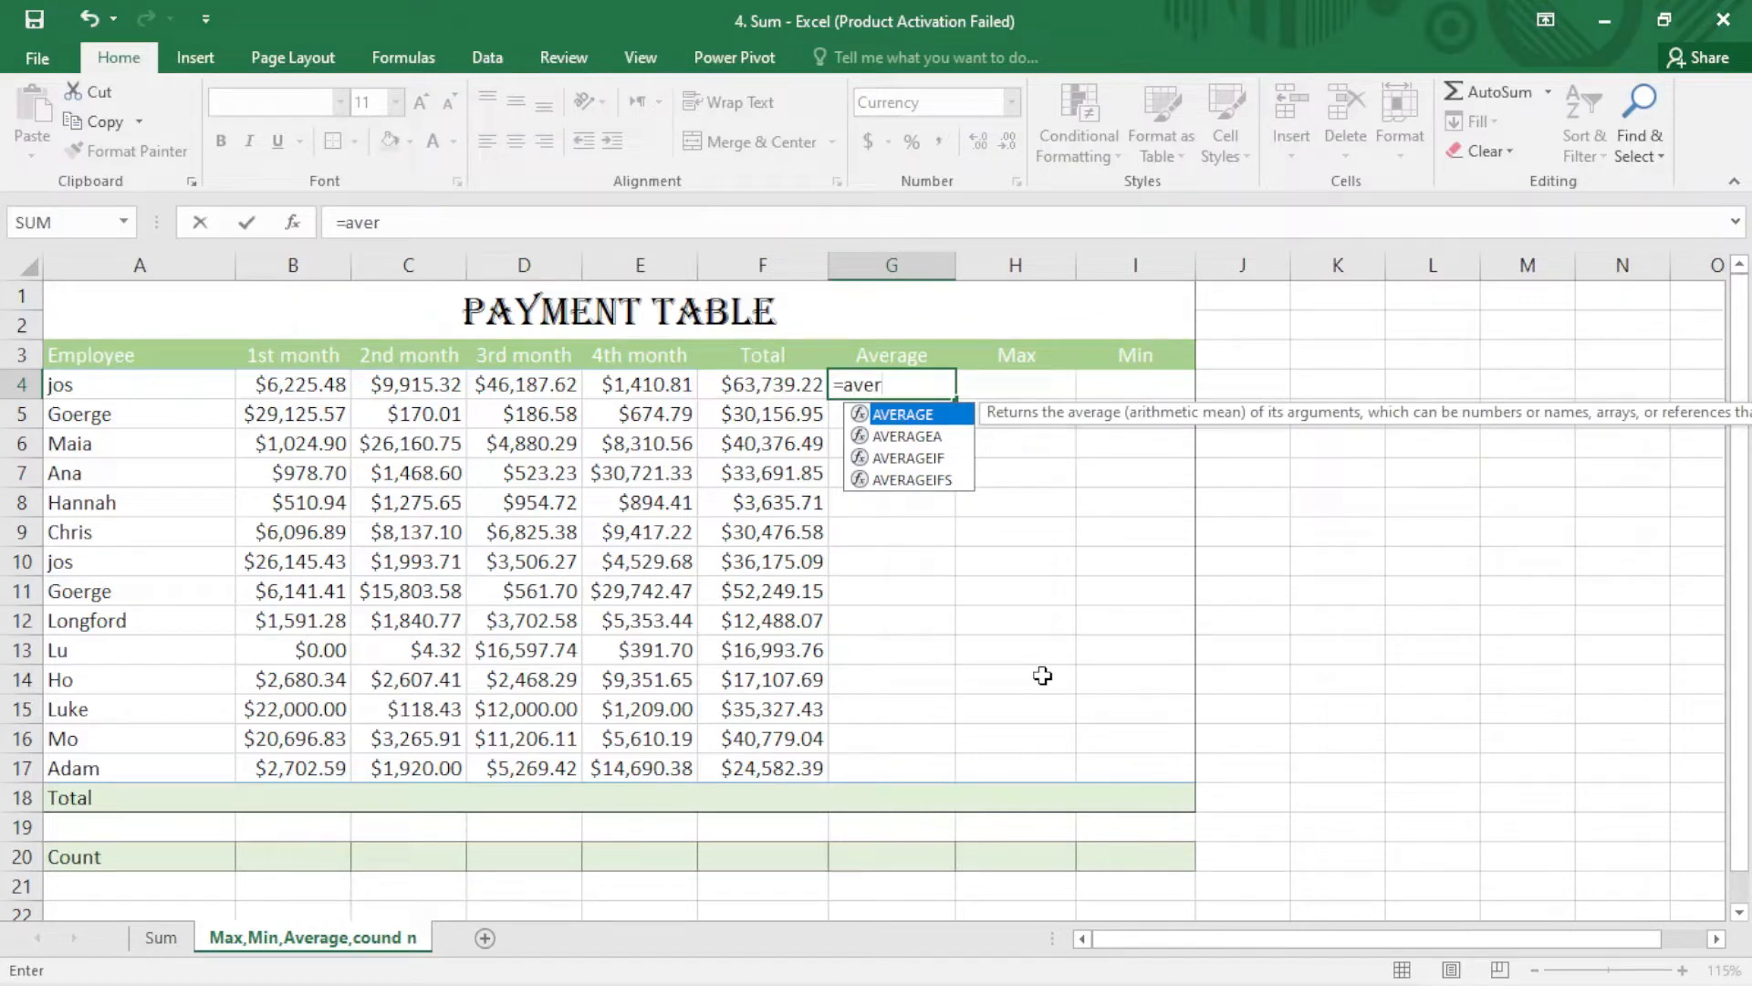
{"action": "double_click", "coordinate": [906, 415]}
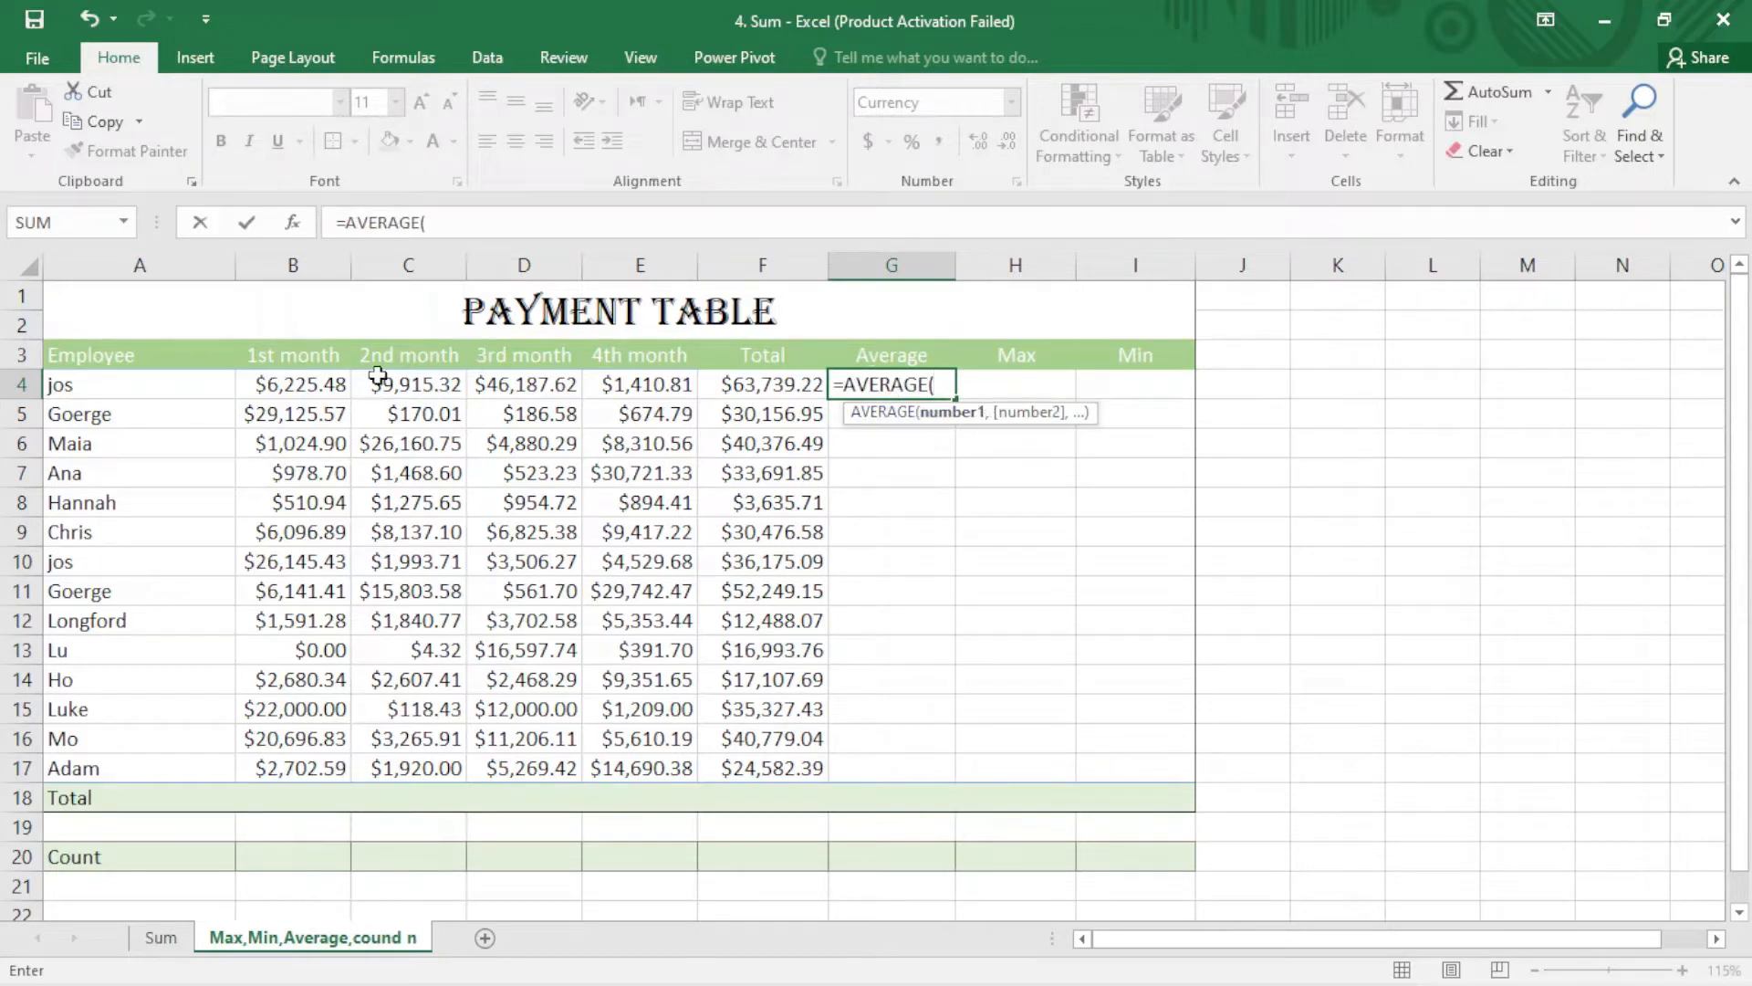
{"action": "left_click_drag", "start_coordinate": [333, 383], "coordinate": [614, 383]}
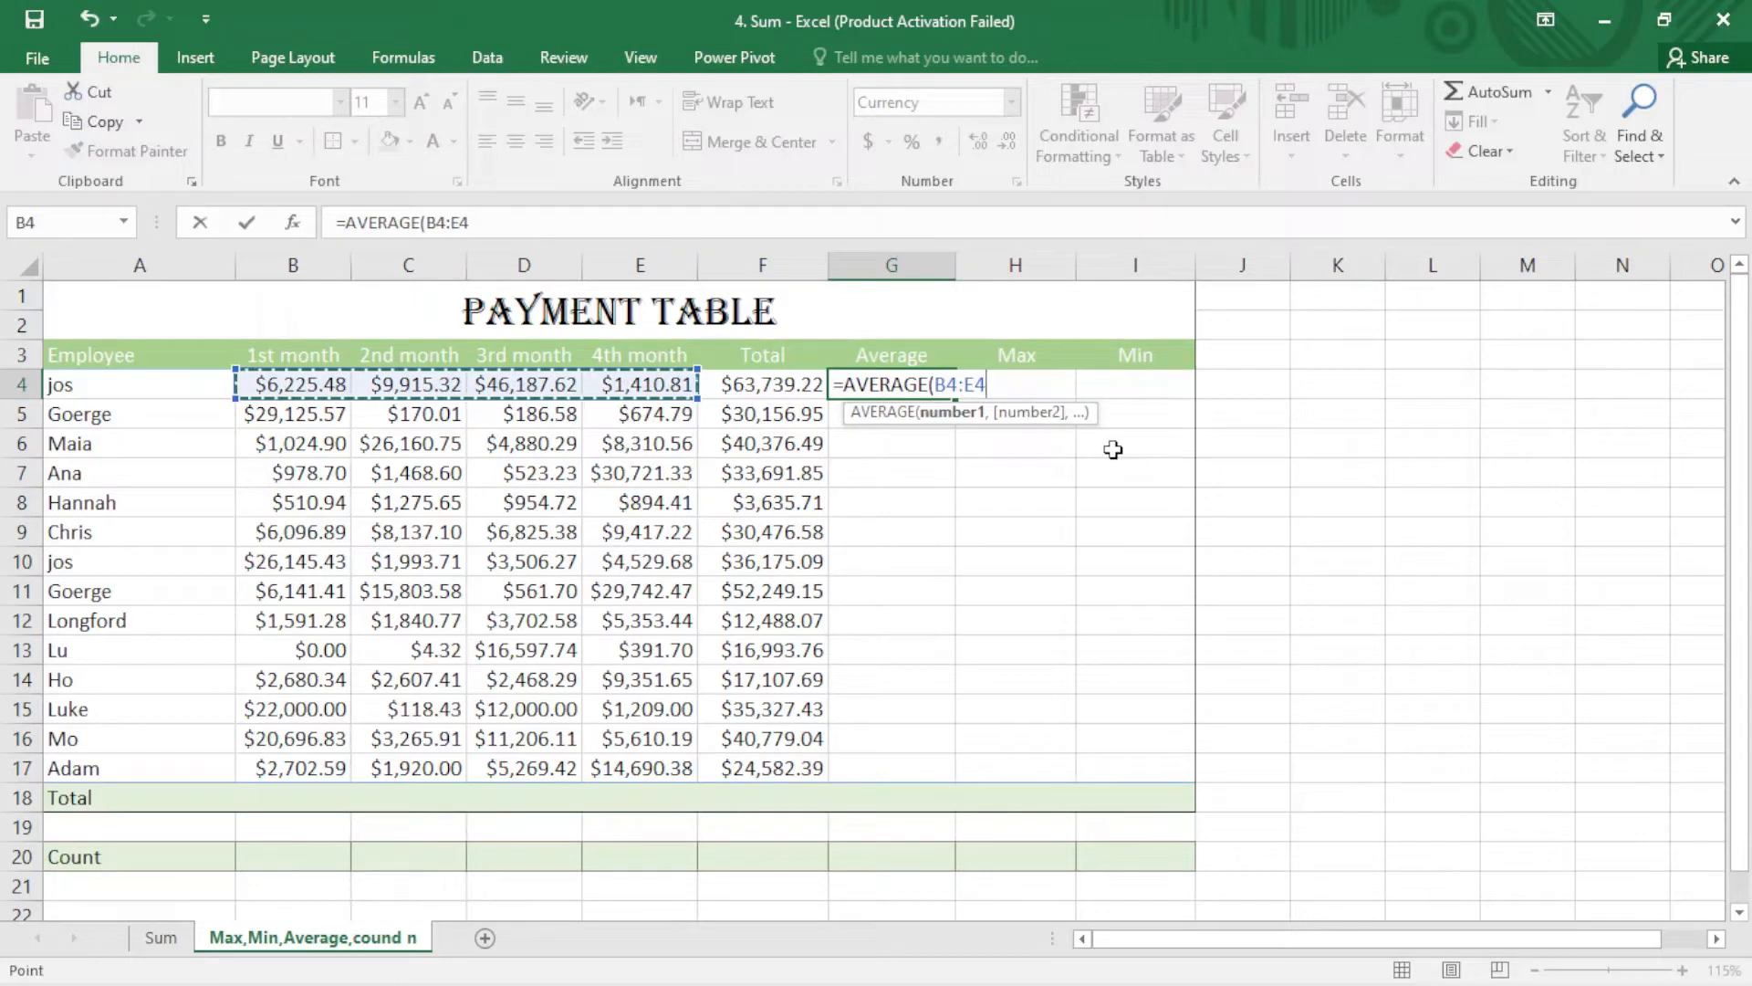
{"action": "key", "text": "Return"}
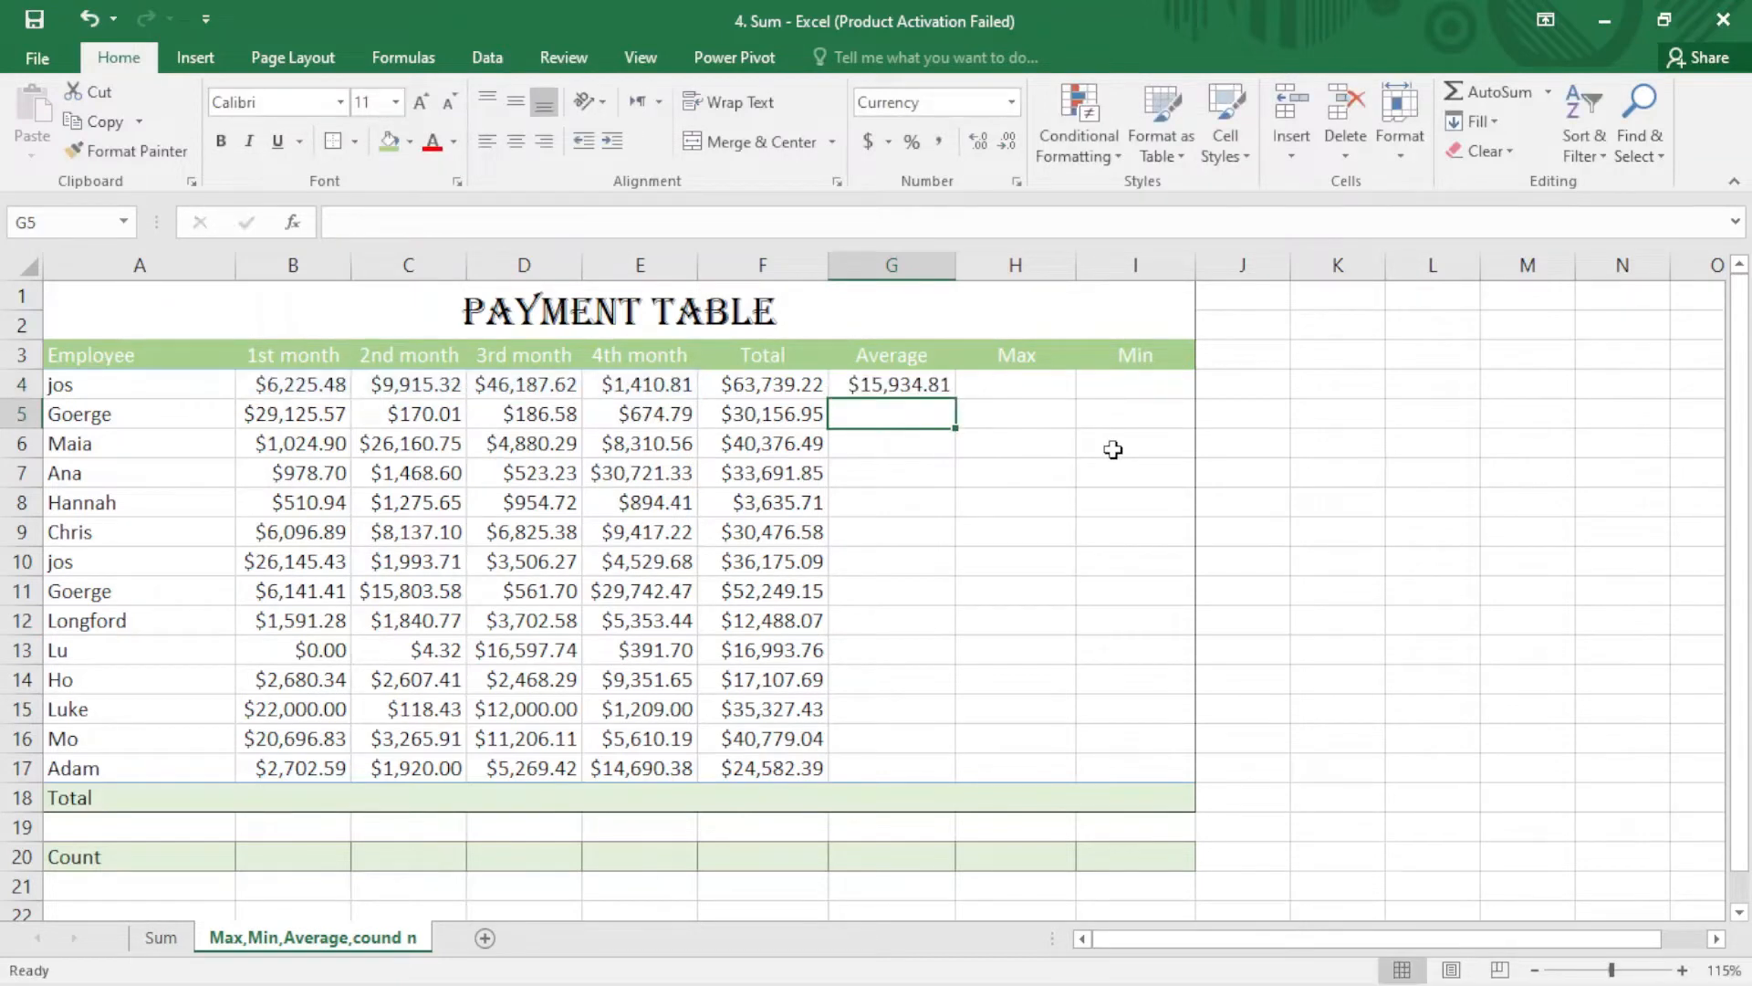
- Fill the G4 average formula down through row 17 and check the copied formulas in G13 and G11
{"action": "left_click", "coordinate": [892, 382]}
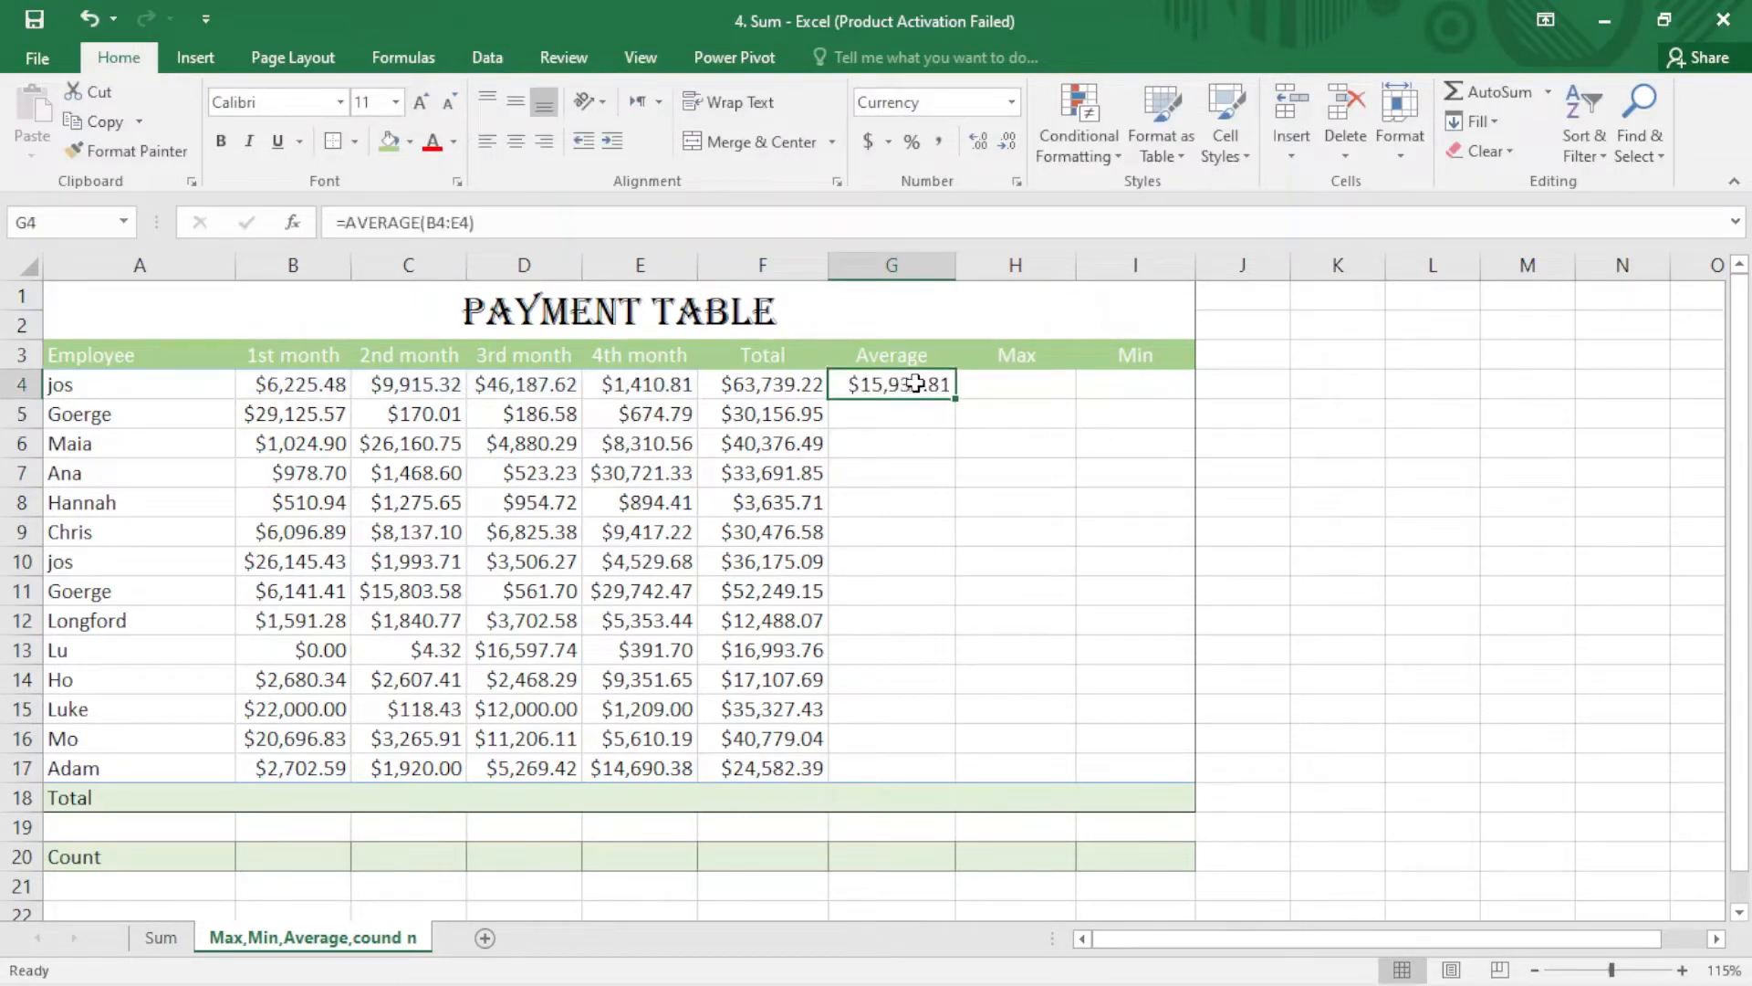
{"action": "left_click_drag", "start_coordinate": [960, 401], "coordinate": [981, 767]}
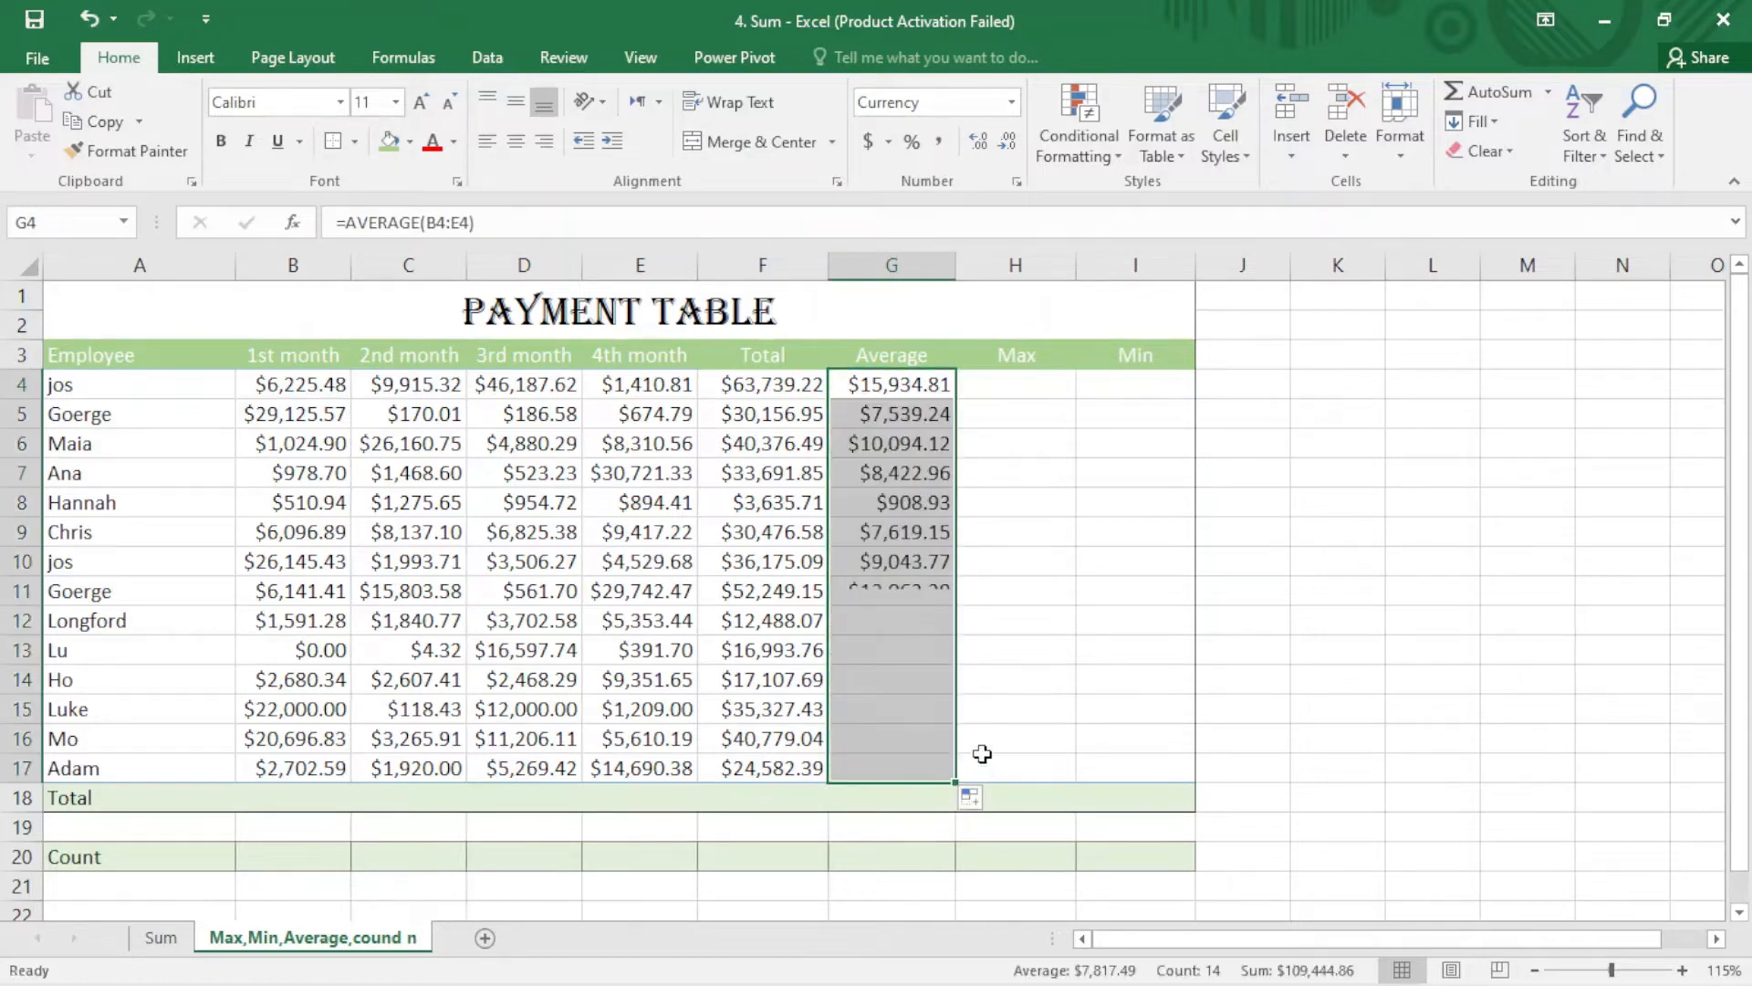
{"action": "left_click", "coordinate": [918, 701]}
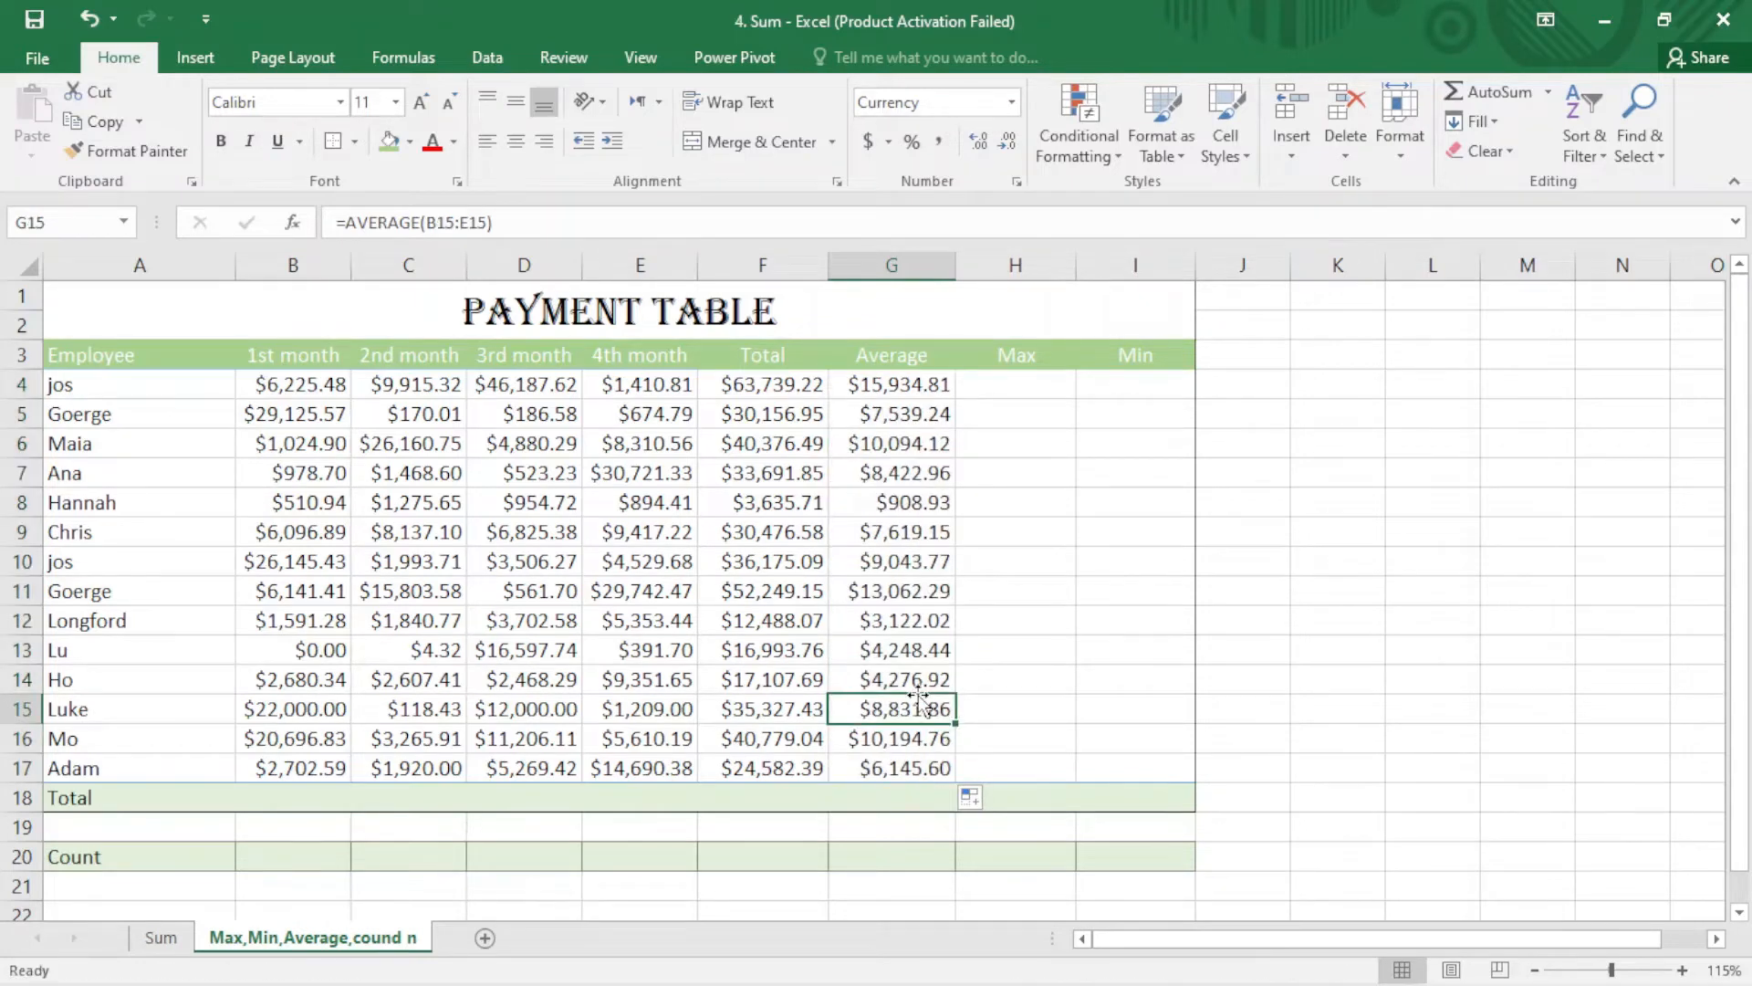
{"action": "key", "text": "ctrl+Up"}
{"action": "double_click", "coordinate": [910, 650]}
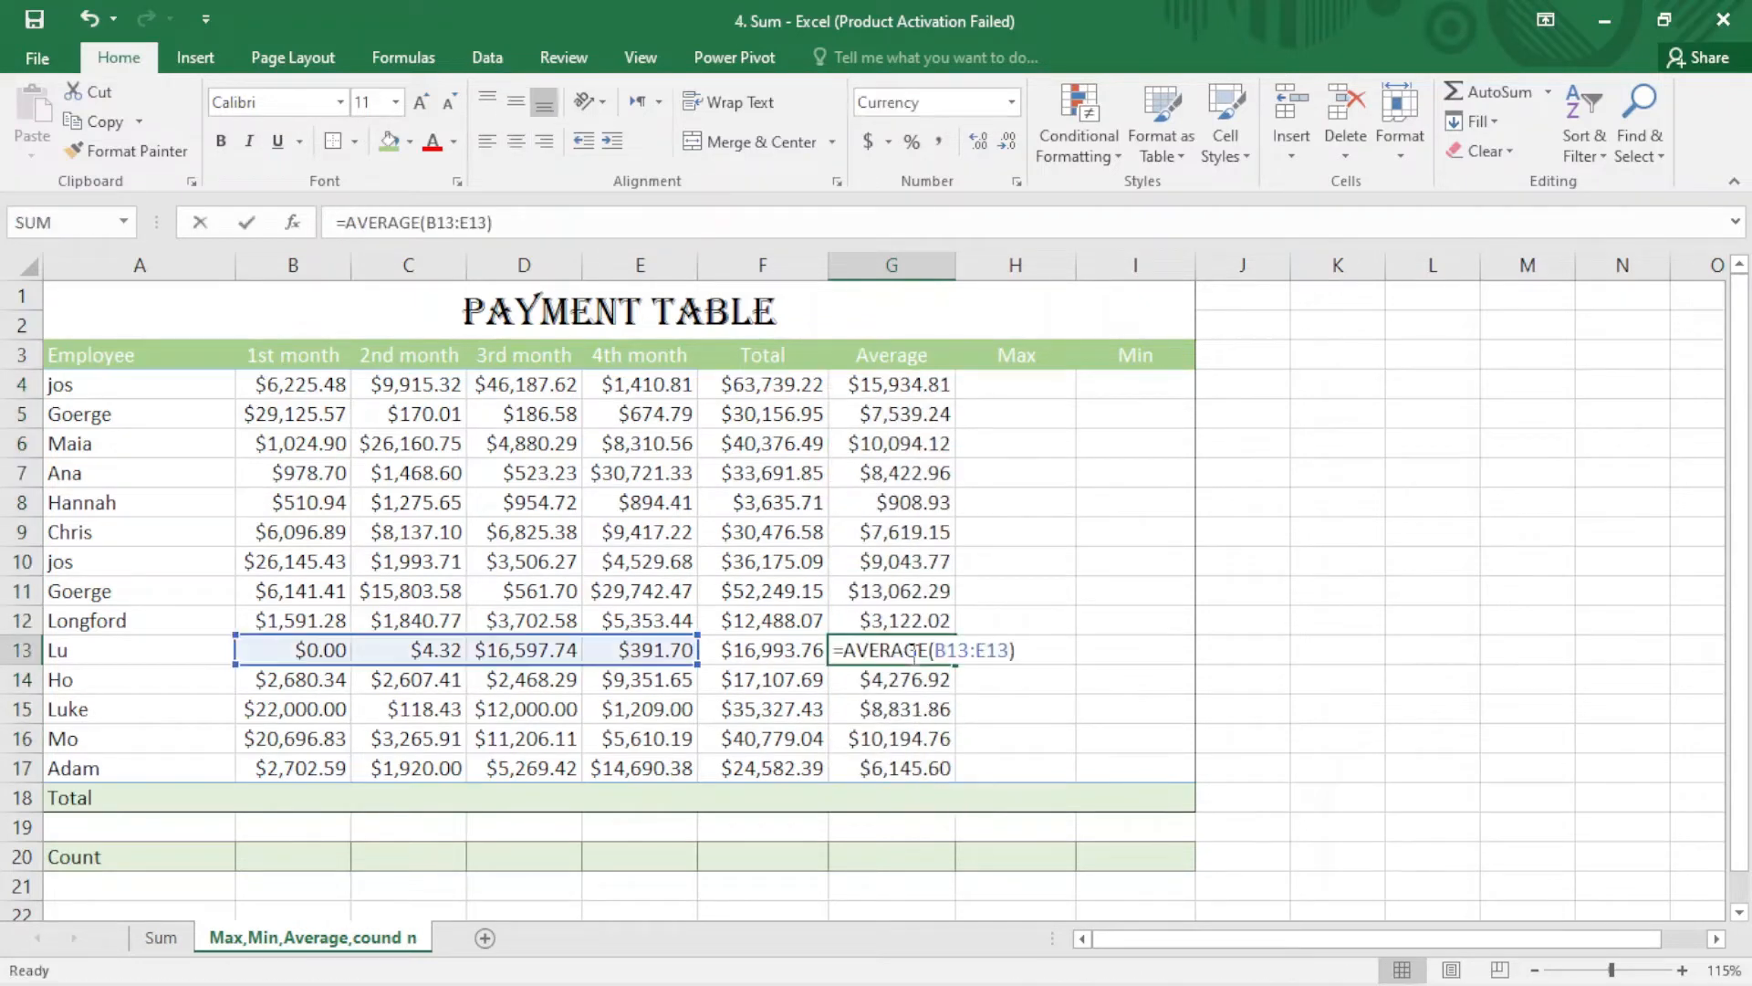
{"action": "double_click", "coordinate": [892, 591]}
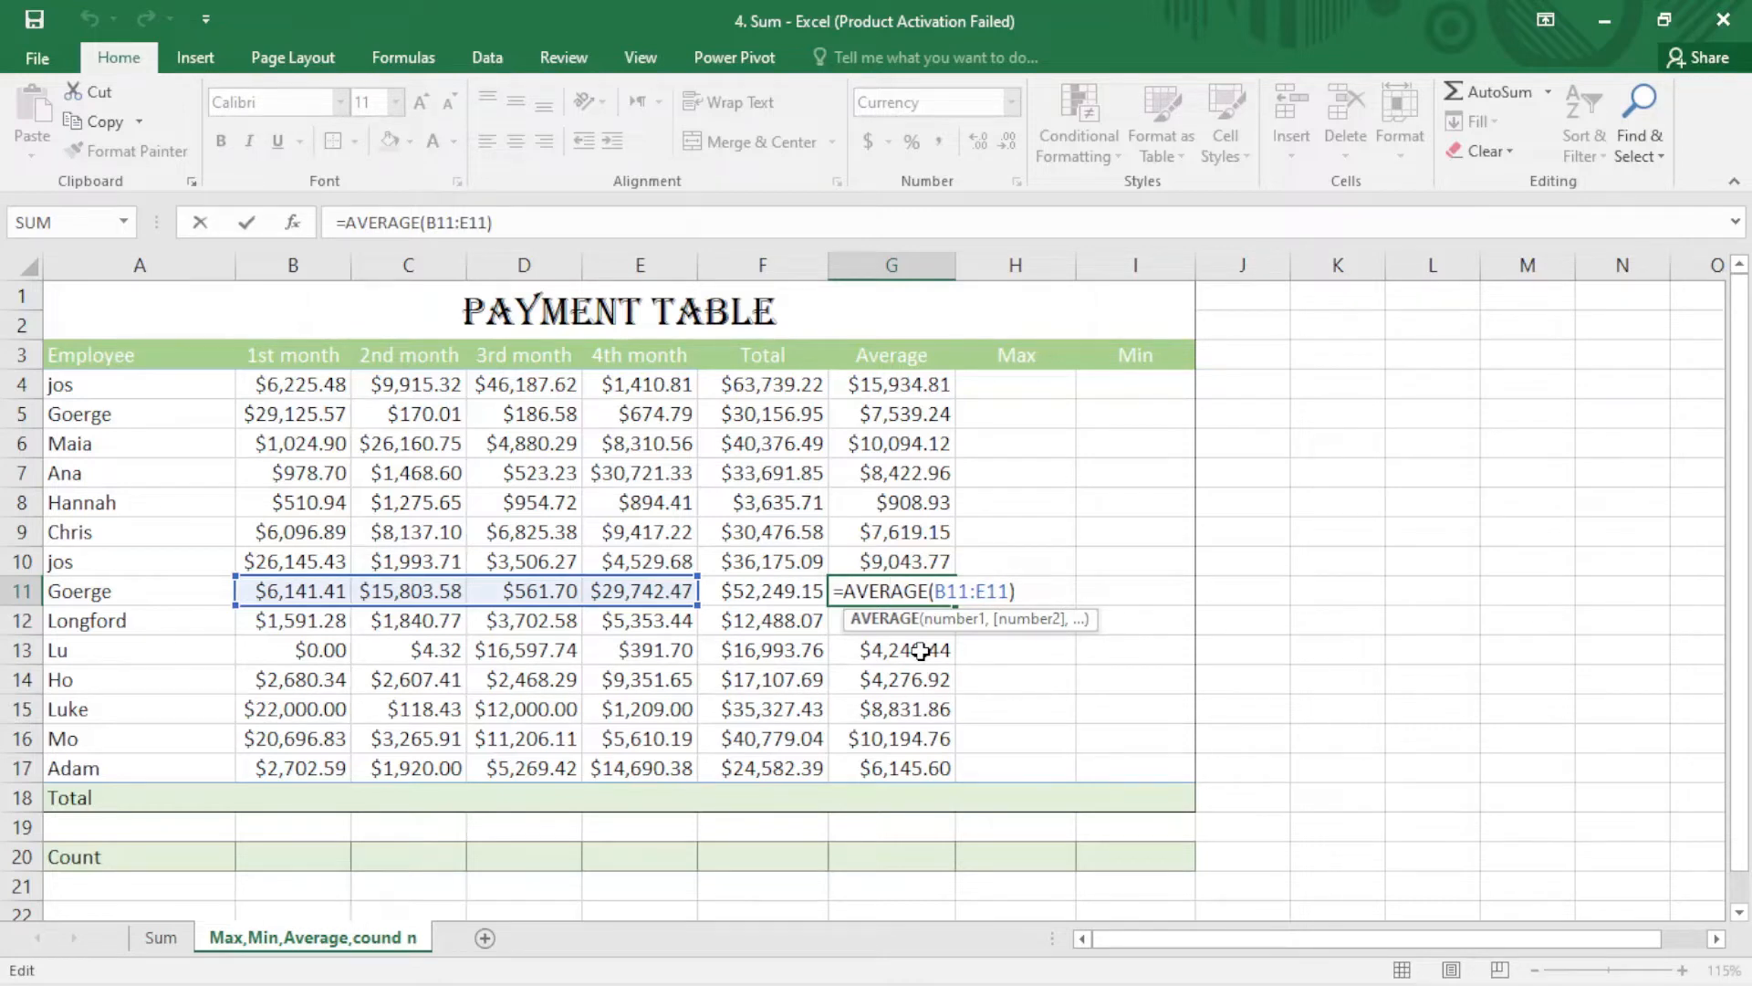
- Enter =MAX(B4:E4) in cell H4 to get the first employee's highest monthly payment
{"action": "left_click", "coordinate": [1004, 392]}
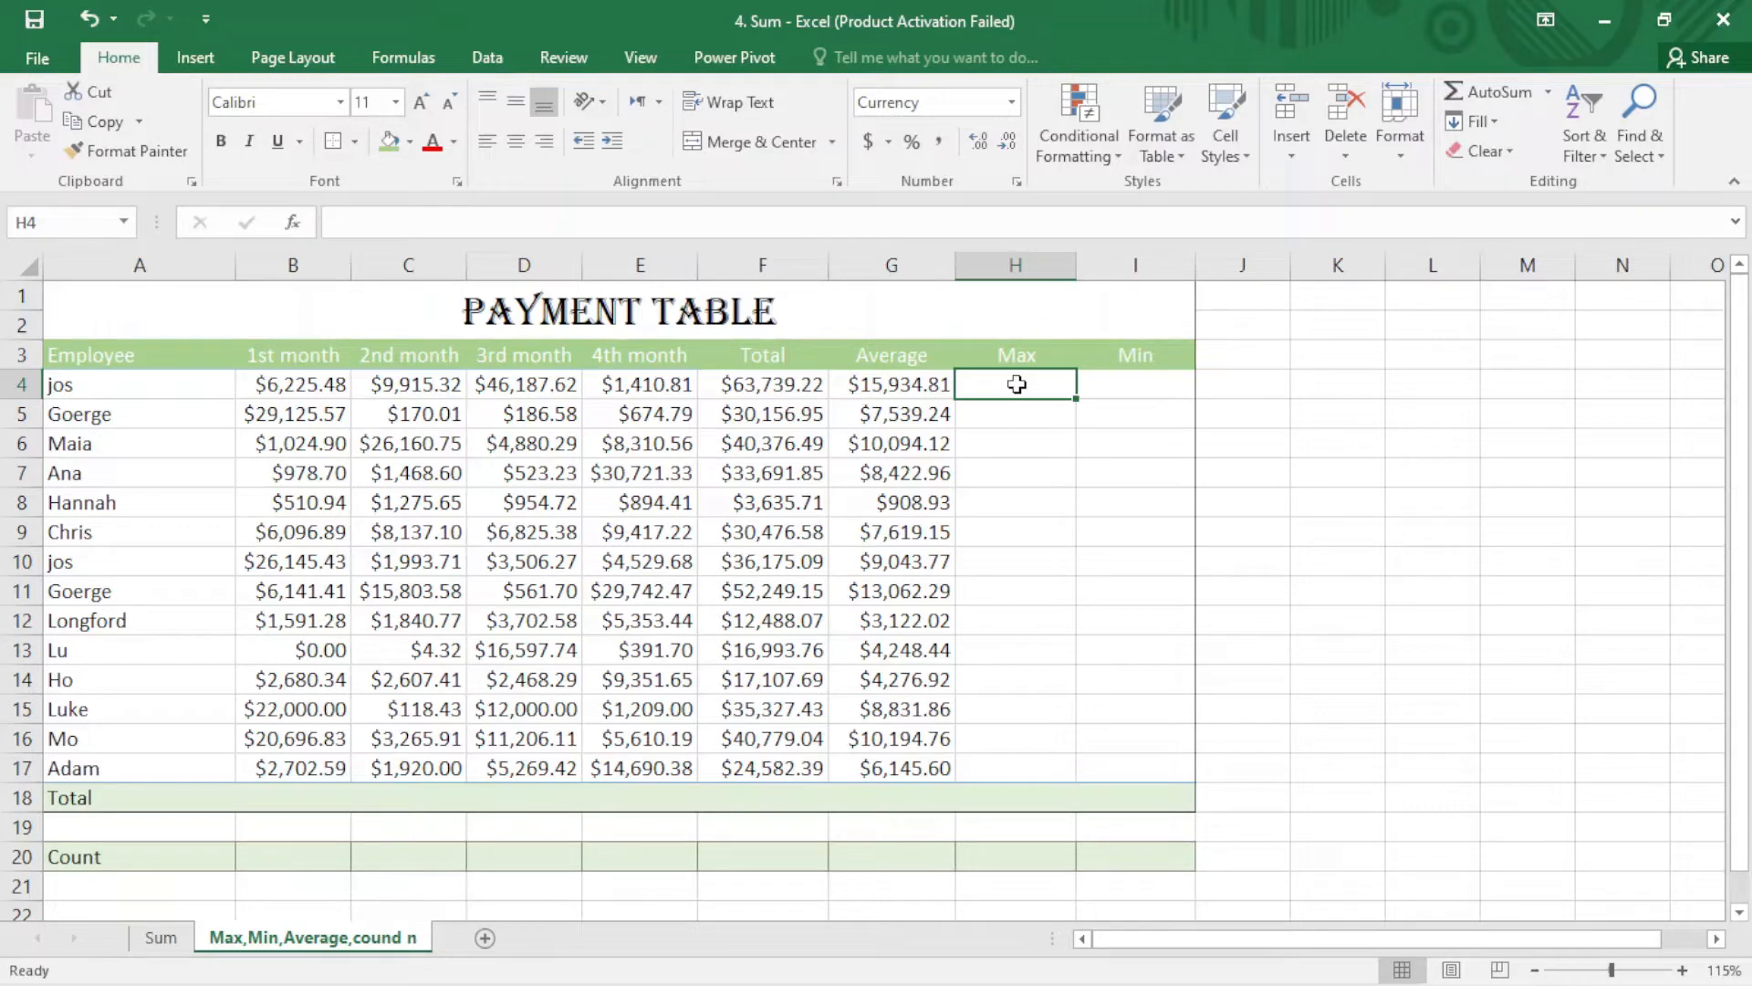
{"action": "type", "text": "="}
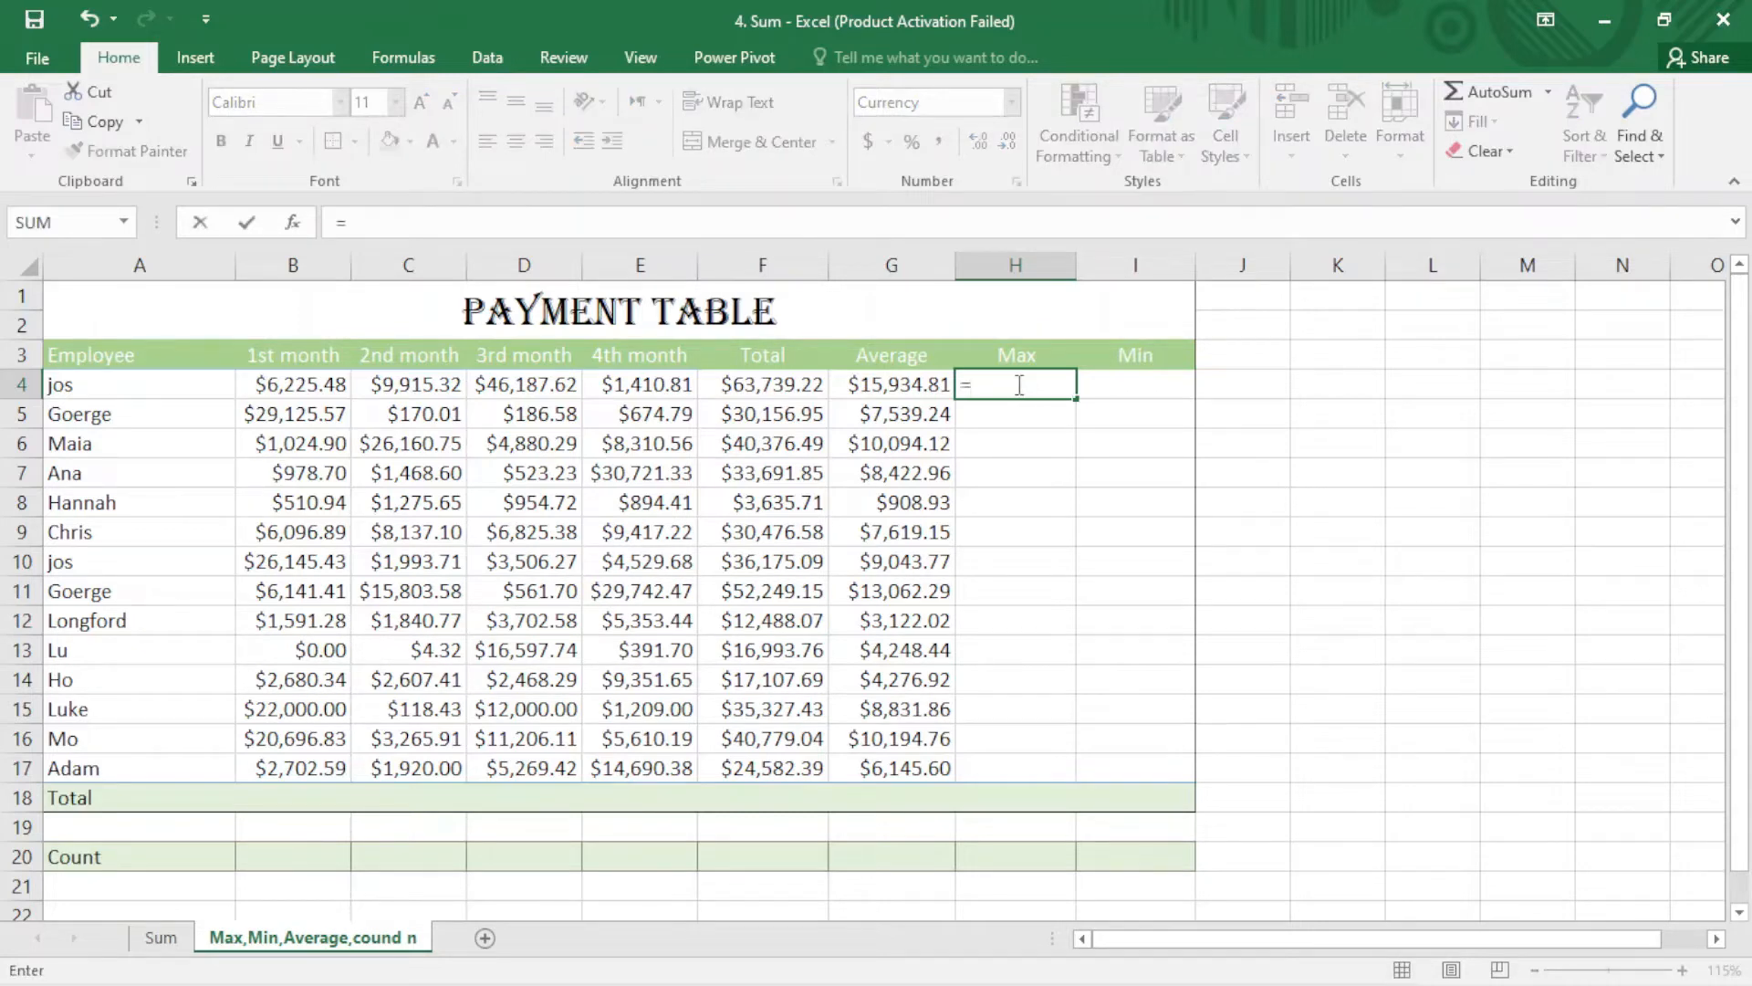
{"action": "type", "text": "ma"}
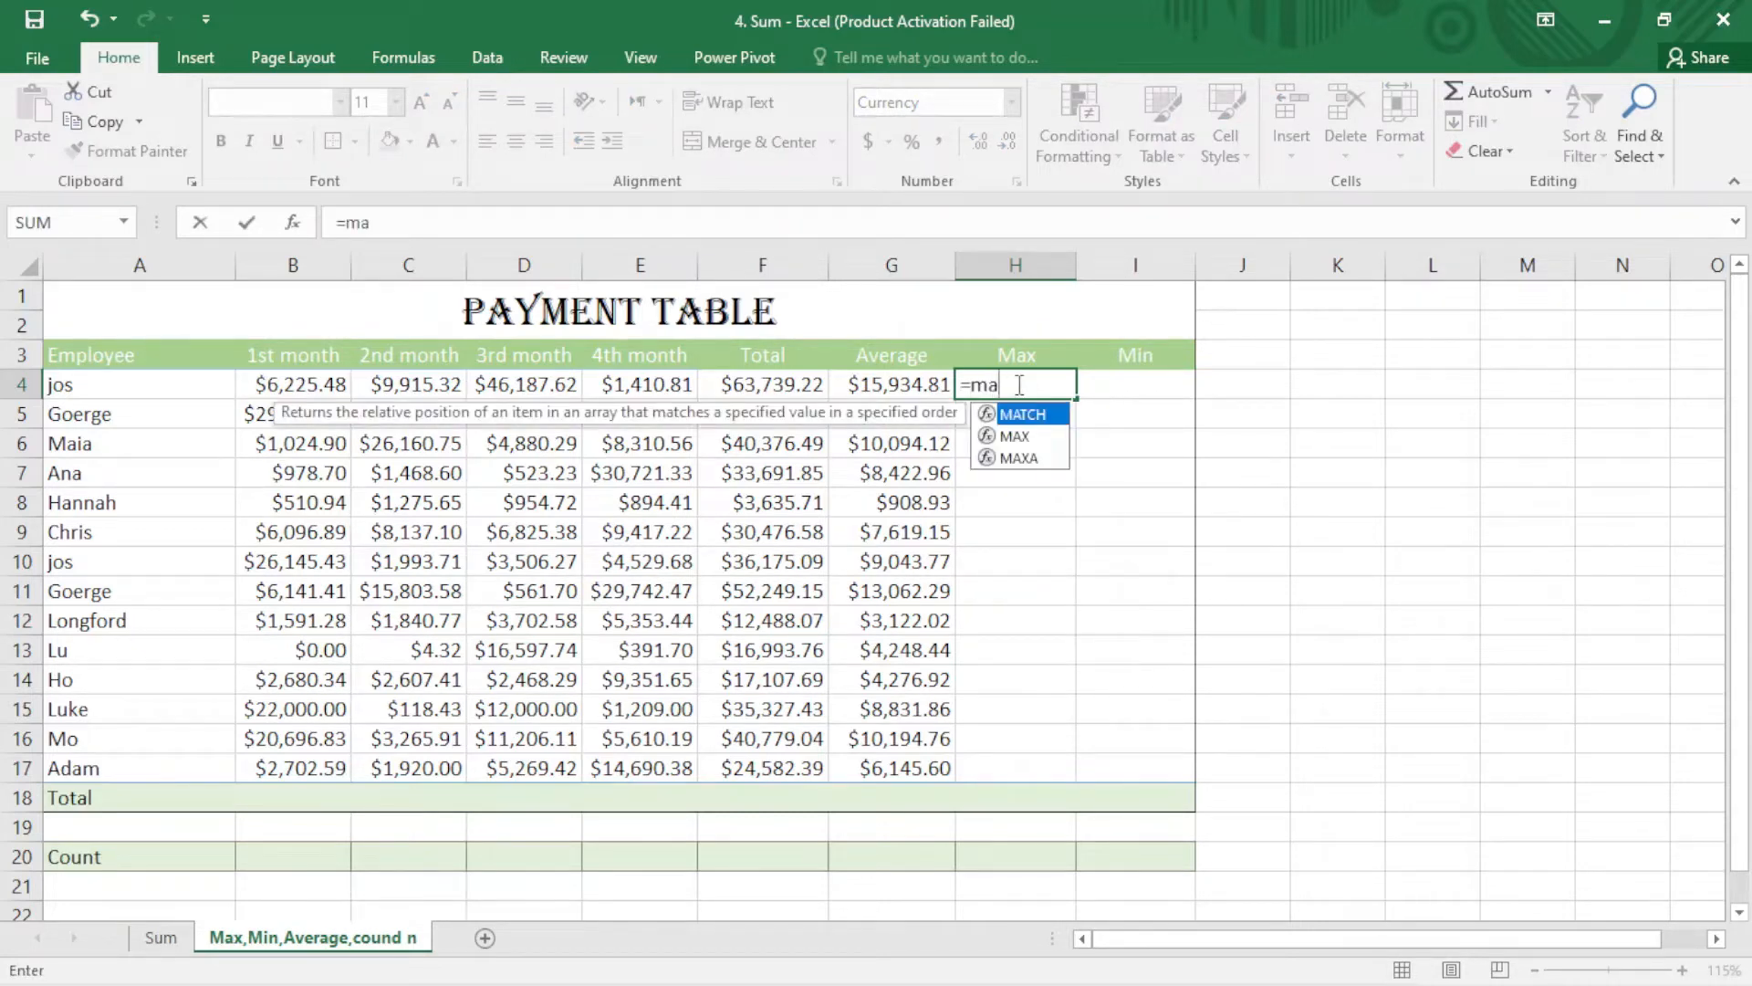
{"action": "type", "text": "x"}
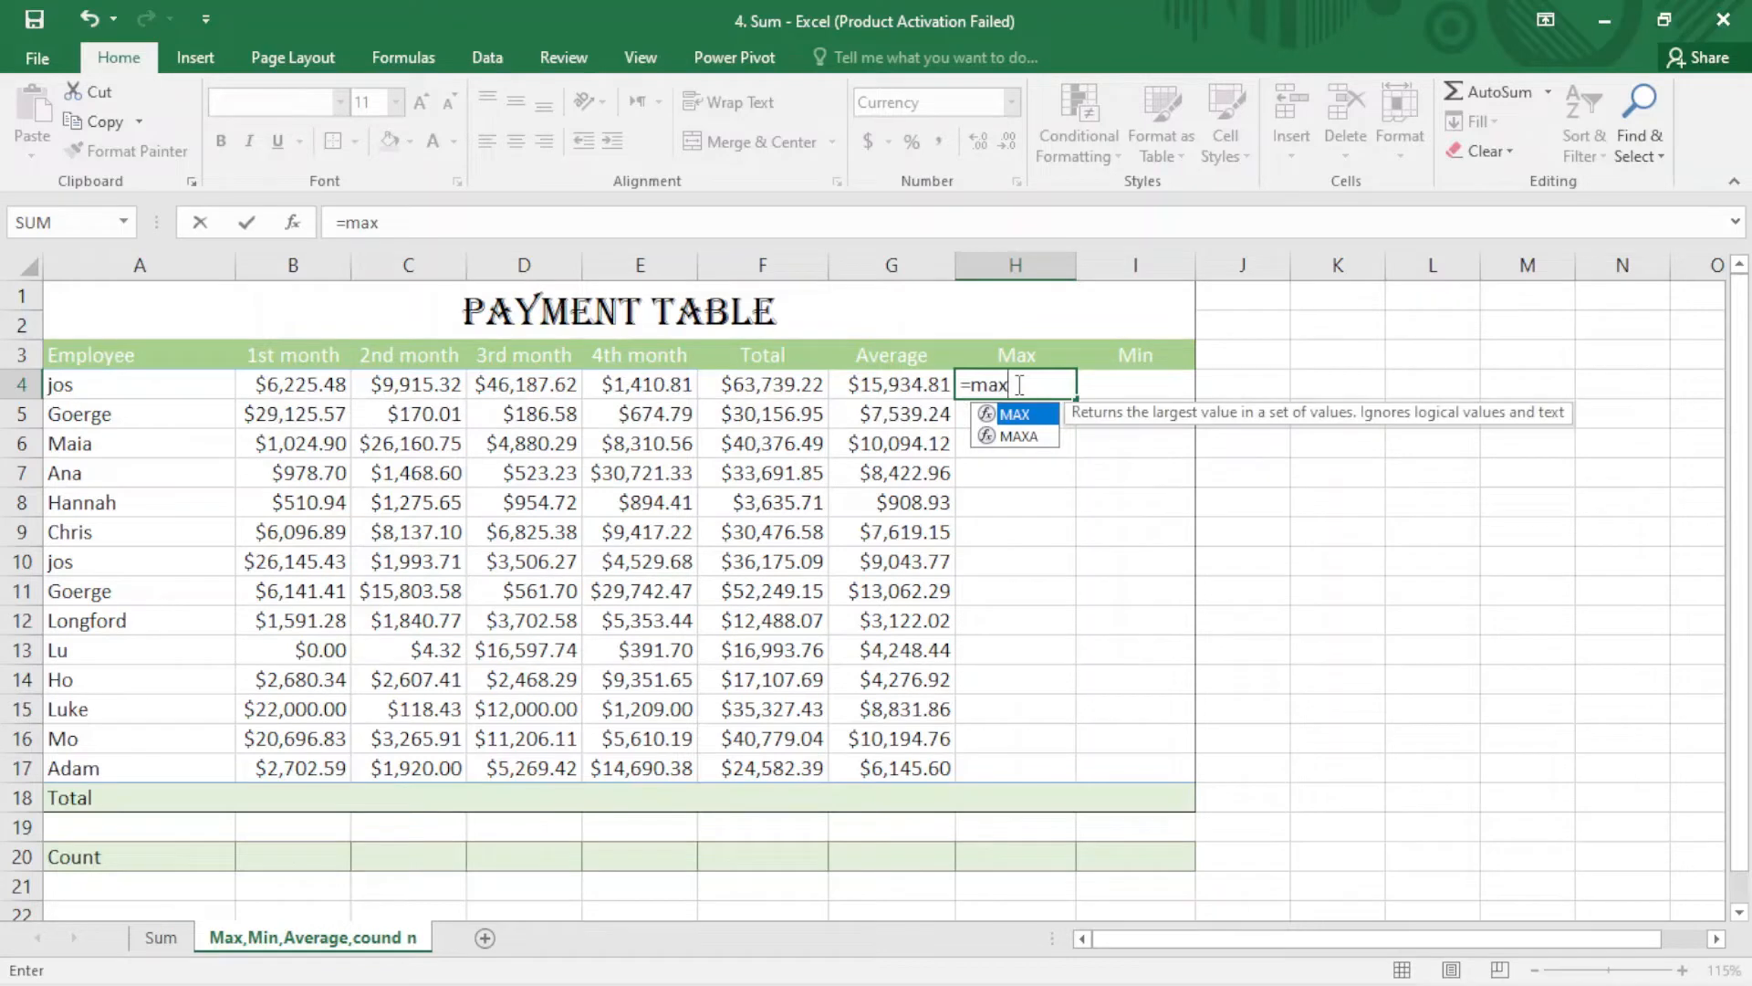
{"action": "key", "text": "Tab"}
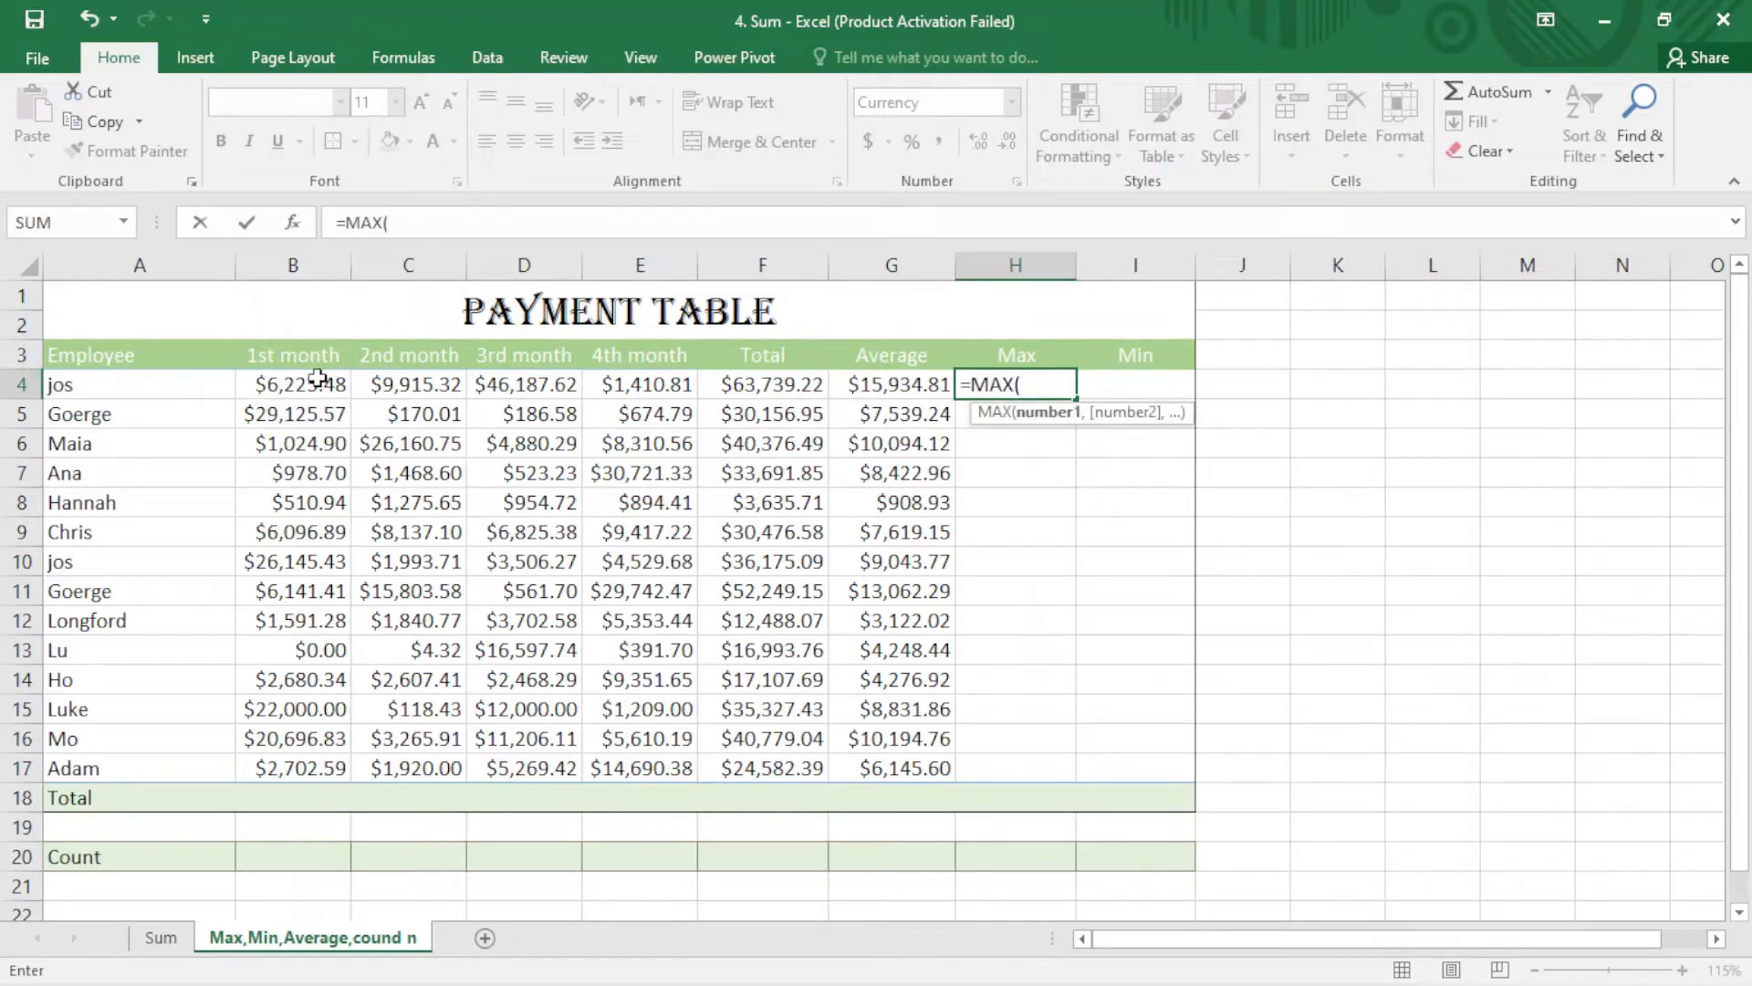
{"action": "left_click_drag", "start_coordinate": [318, 379], "coordinate": [694, 384]}
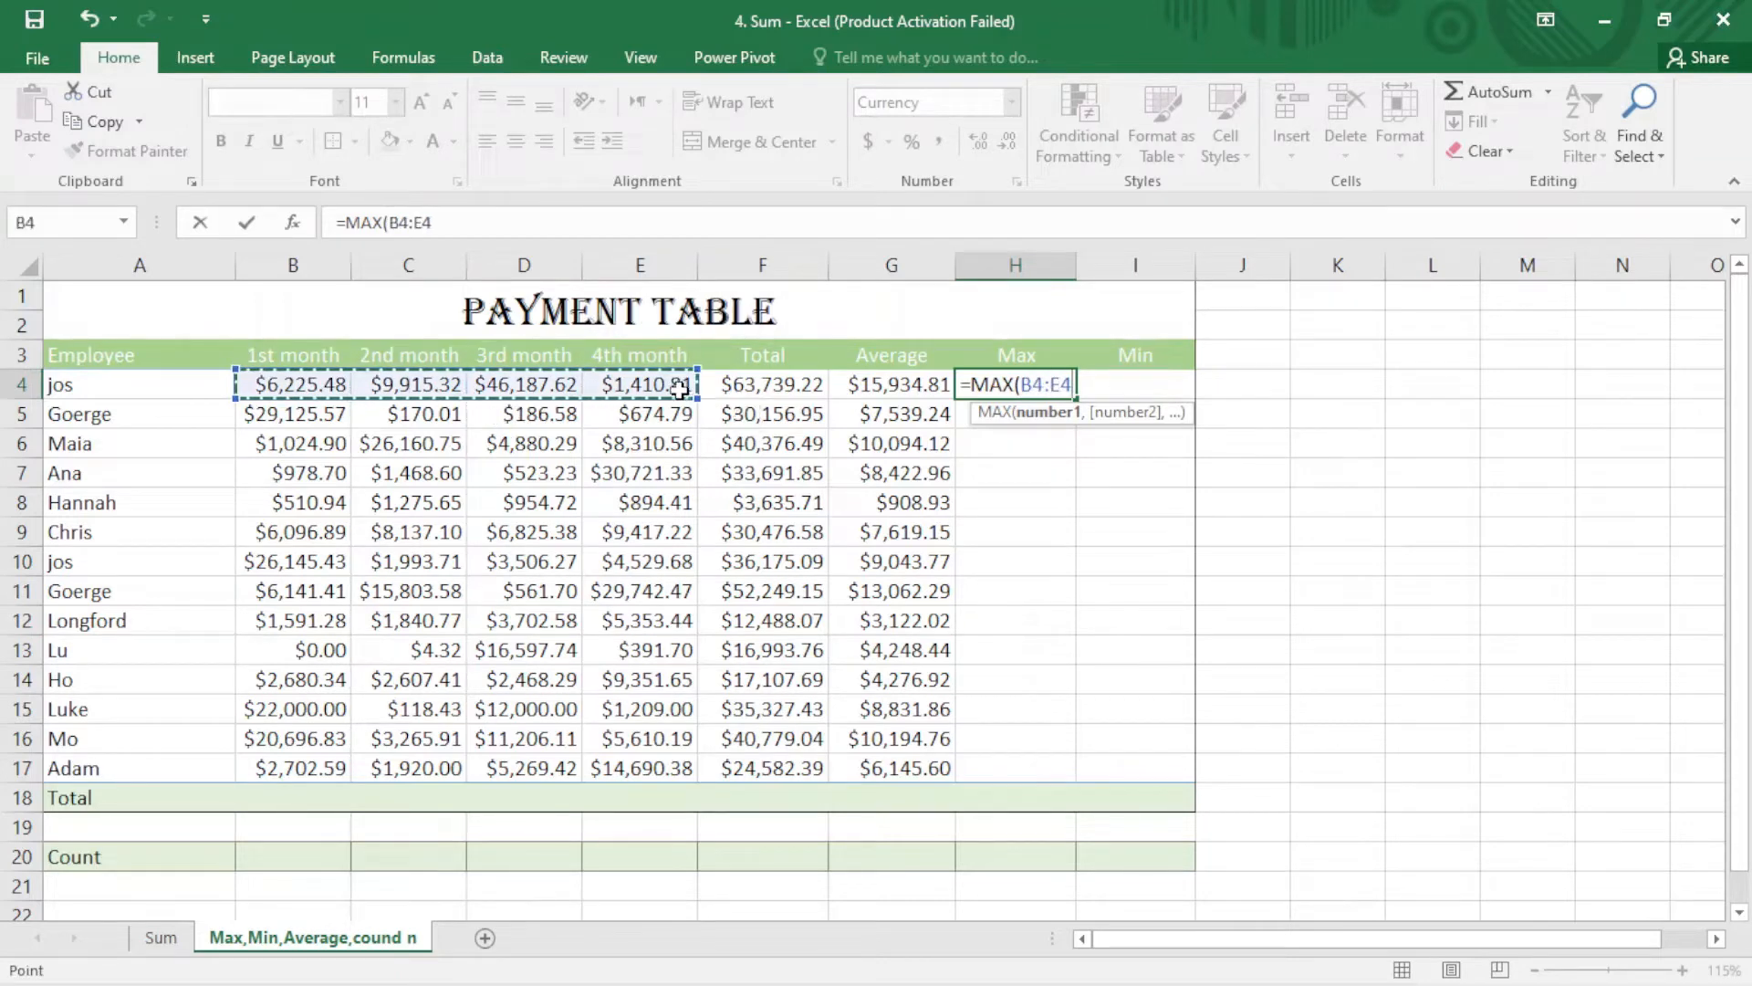
{"action": "type", "text": ")"}
{"action": "key", "text": "Return"}
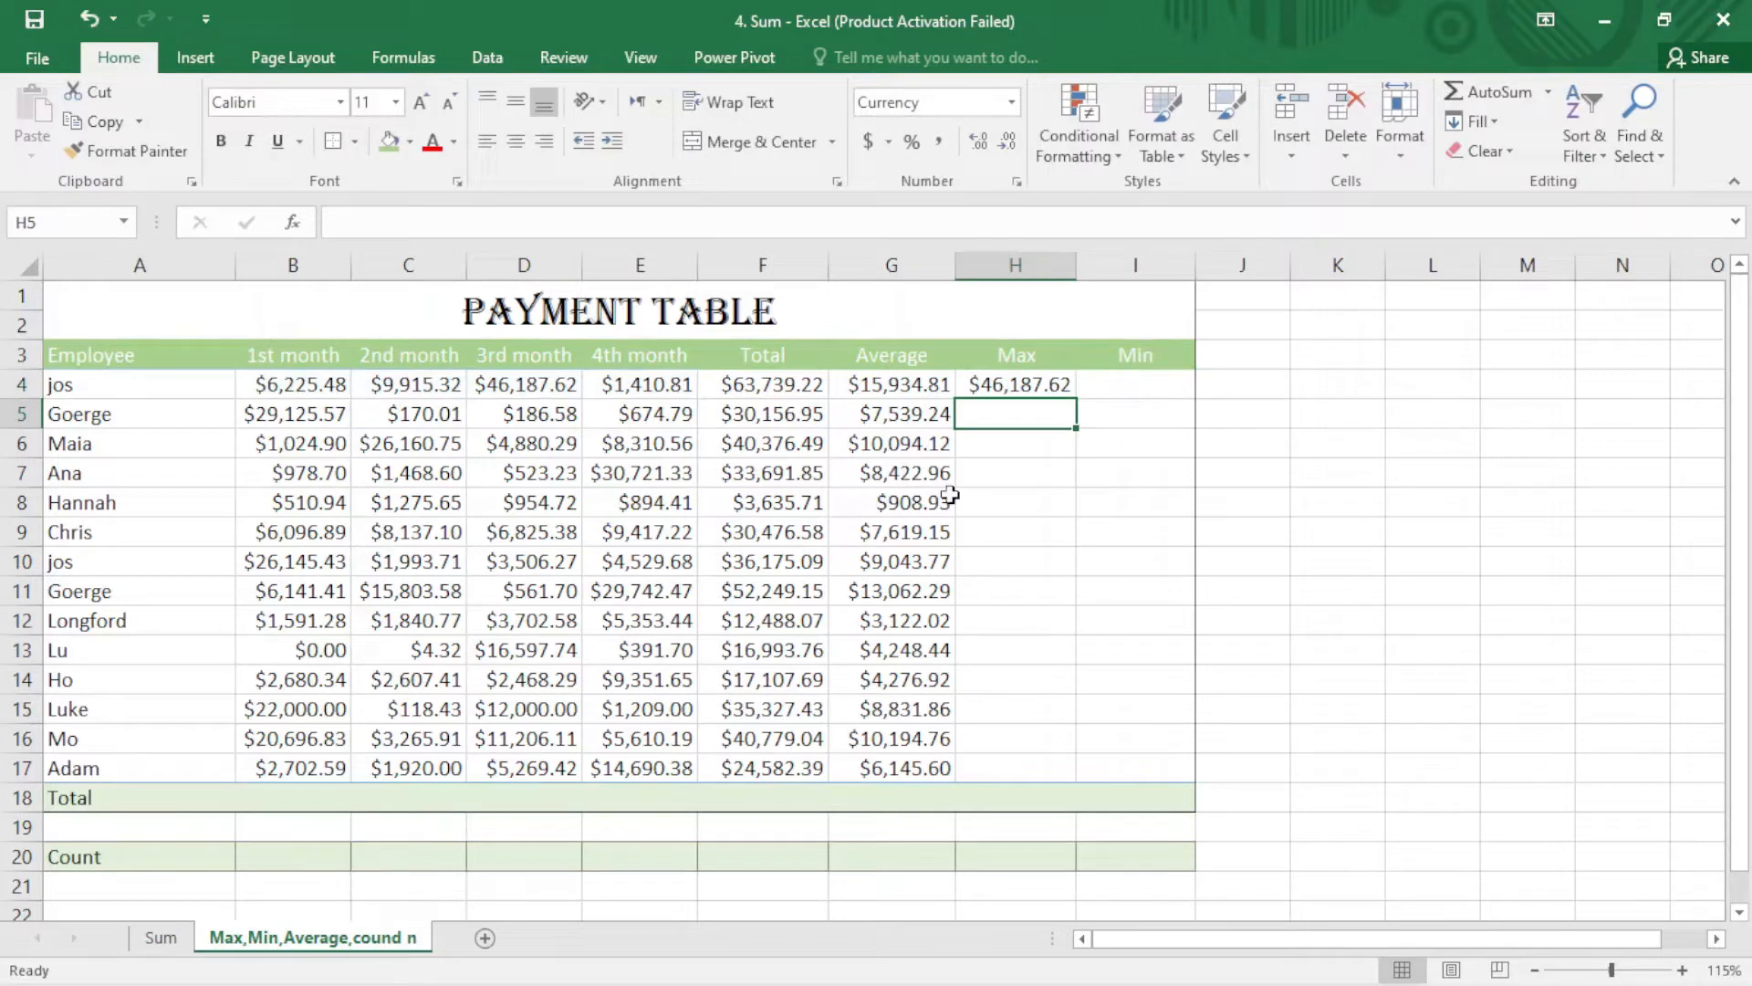
- Enter =MIN(B4:E4) in cell I4 to get the first employee's lowest monthly payment
{"action": "left_click", "coordinate": [1136, 391]}
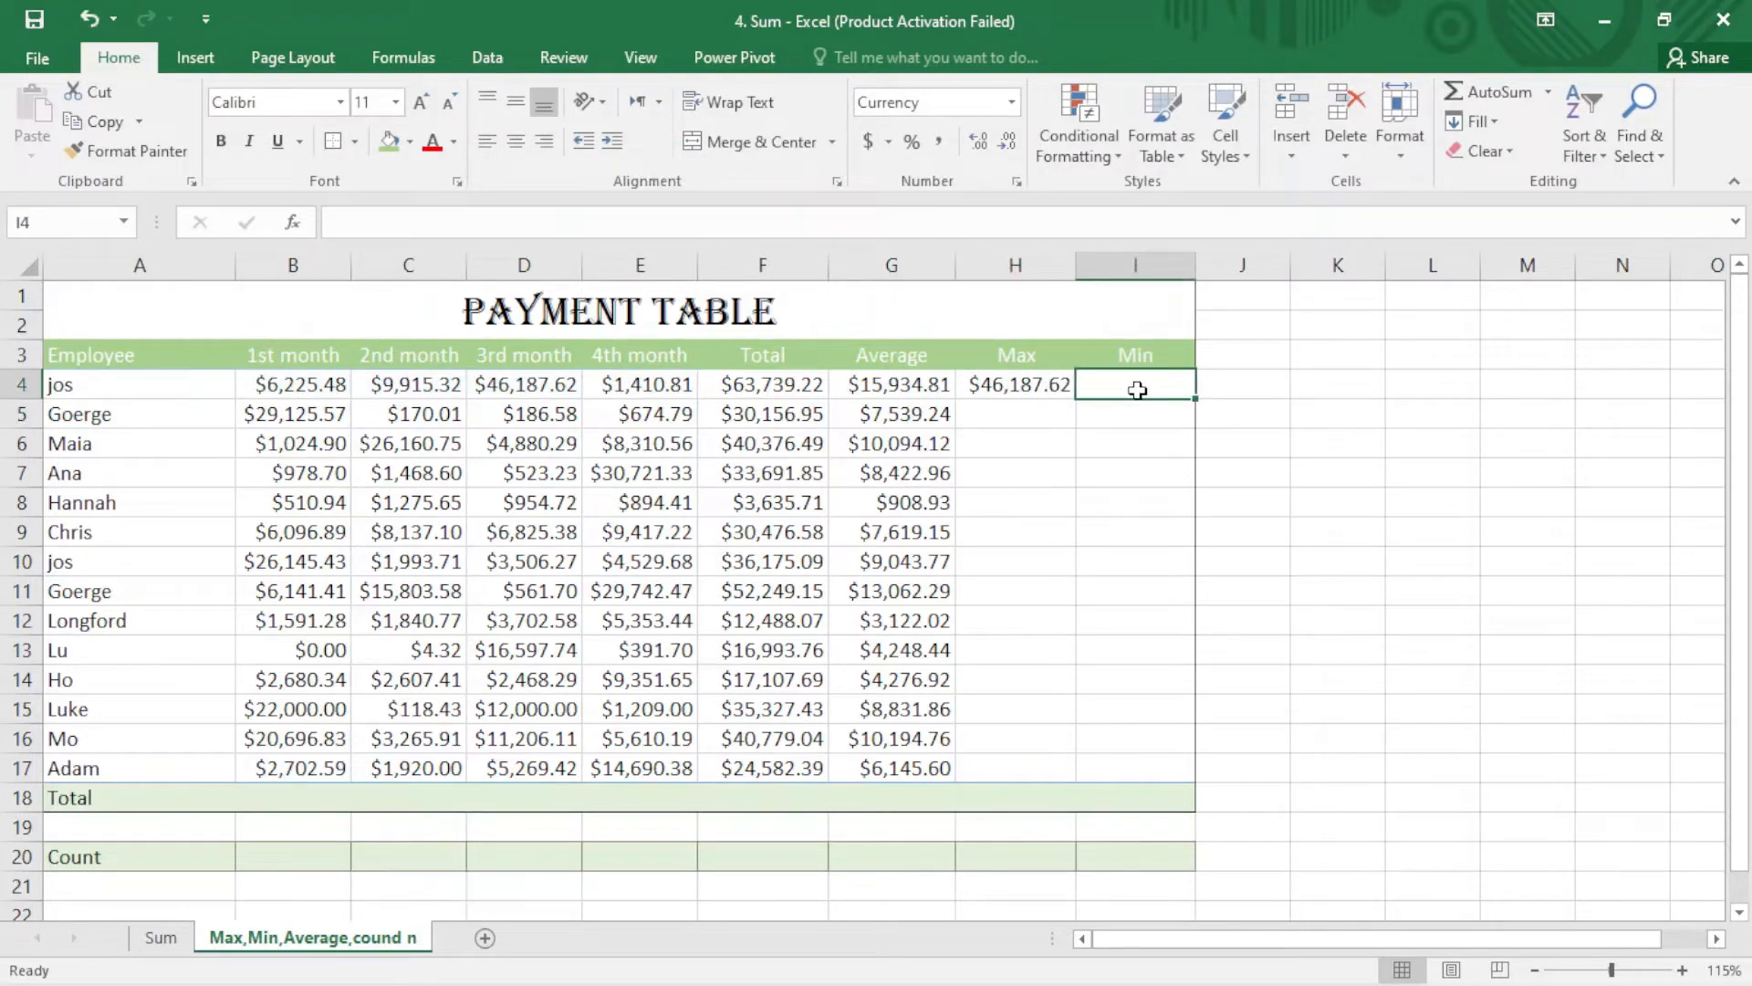
{"action": "type", "text": "=min"}
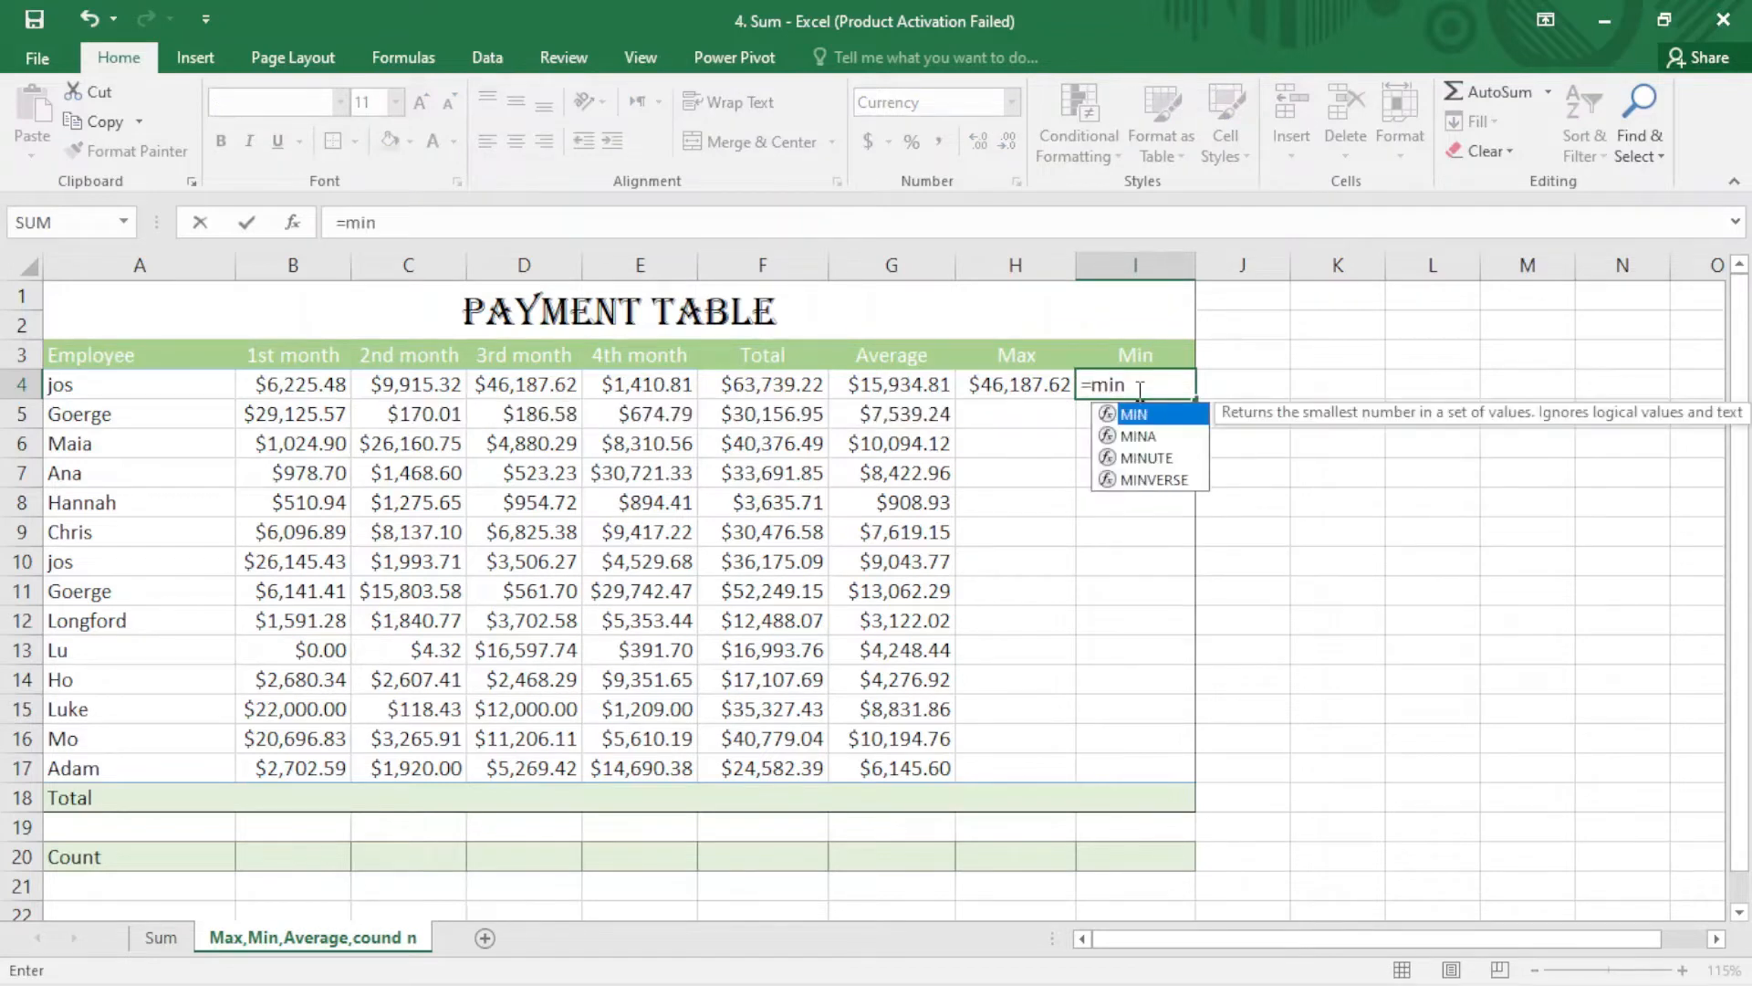
{"action": "key", "text": "Tab"}
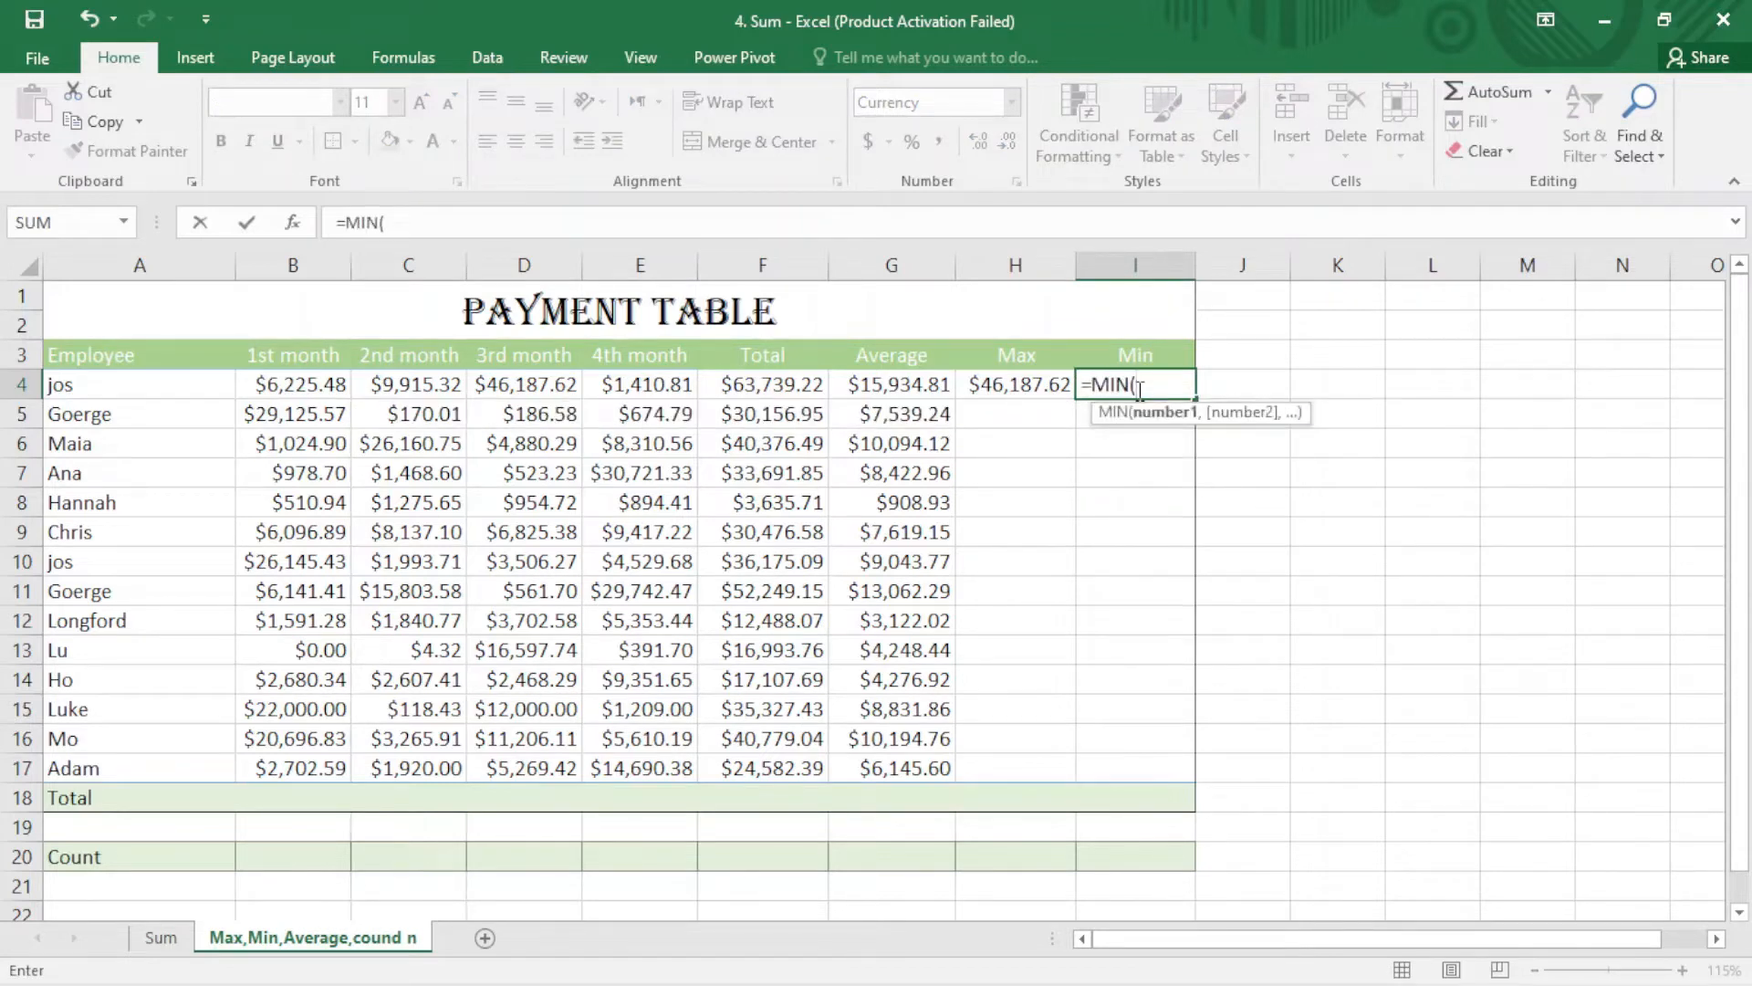
{"action": "left_click_drag", "start_coordinate": [341, 383], "coordinate": [661, 379]}
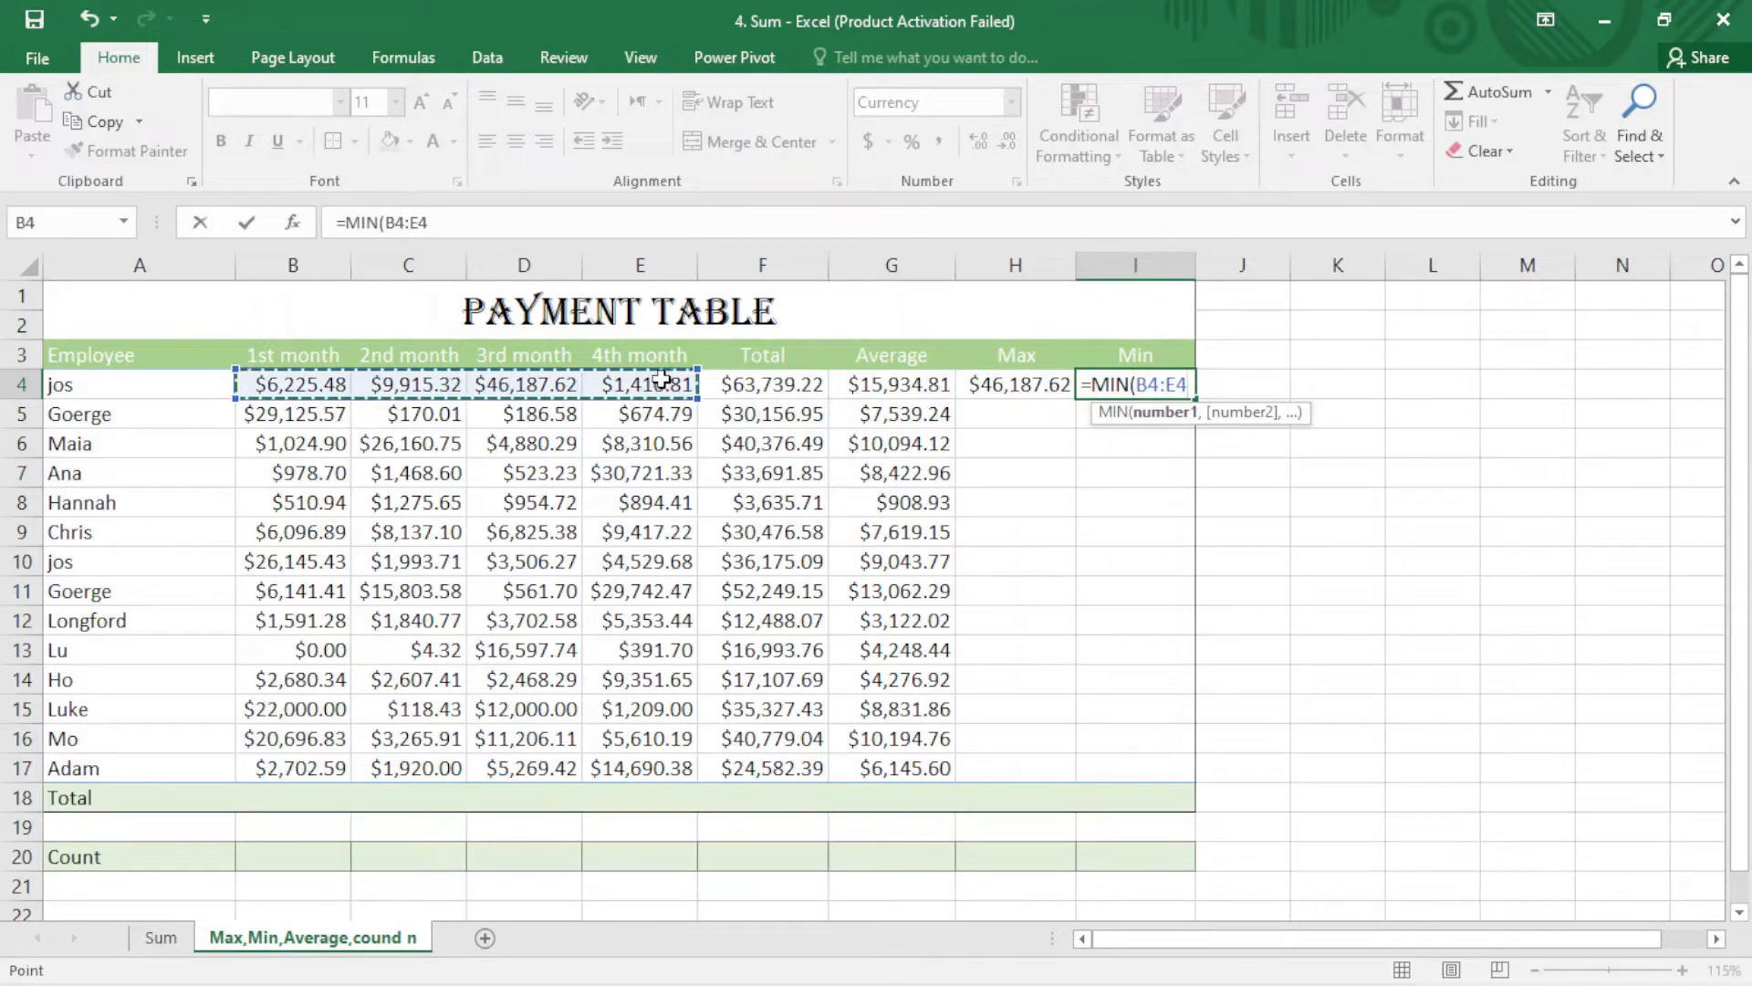
{"action": "type", "text": ")"}
{"action": "key", "text": "Return"}
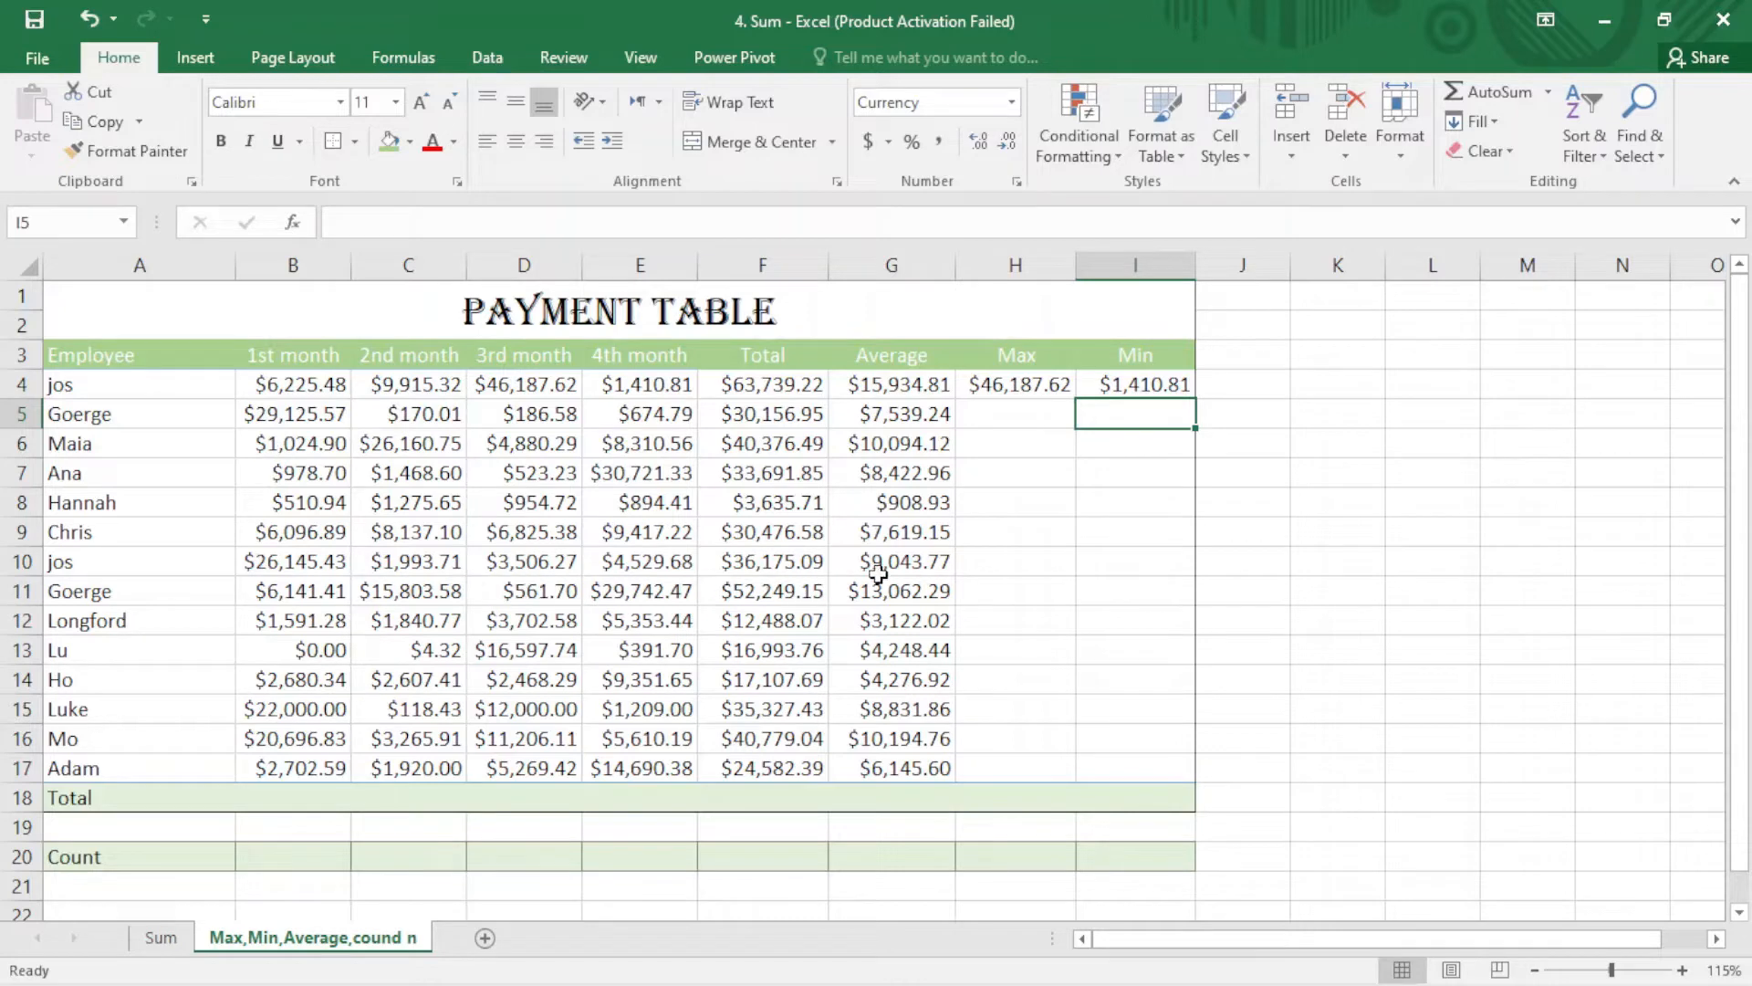
- Fill the Max and Min formulas from H4:I4 down through row 17 and check the copies in rows 13 and 10
{"action": "left_click_drag", "start_coordinate": [897, 415], "coordinate": [900, 531]}
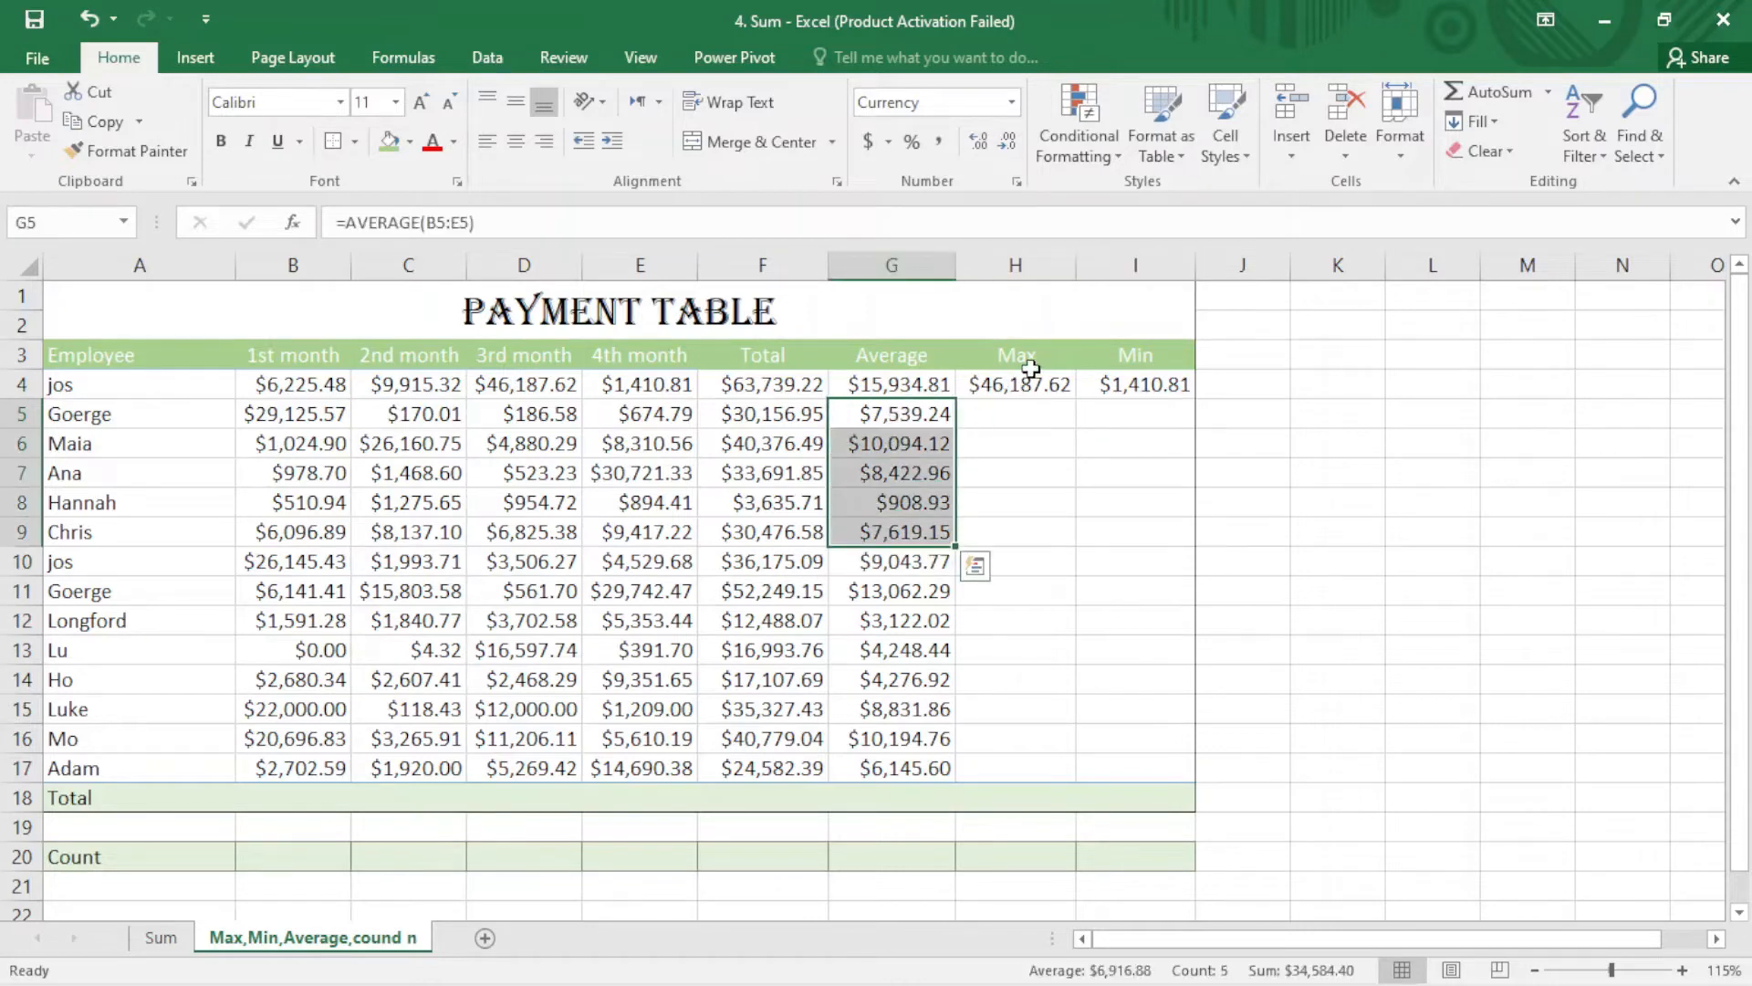
{"action": "left_click", "coordinate": [1032, 382]}
{"action": "mouse_move", "coordinate": [1032, 381]}
{"action": "left_mouse_down"}
{"action": "mouse_move", "coordinate": [1123, 382]}
{"action": "mouse_move", "coordinate": [1203, 532]}
{"action": "mouse_move", "coordinate": [1213, 774]}
{"action": "left_mouse_up"}
{"action": "left_click", "coordinate": [1007, 648]}
{"action": "double_click", "coordinate": [1011, 649]}
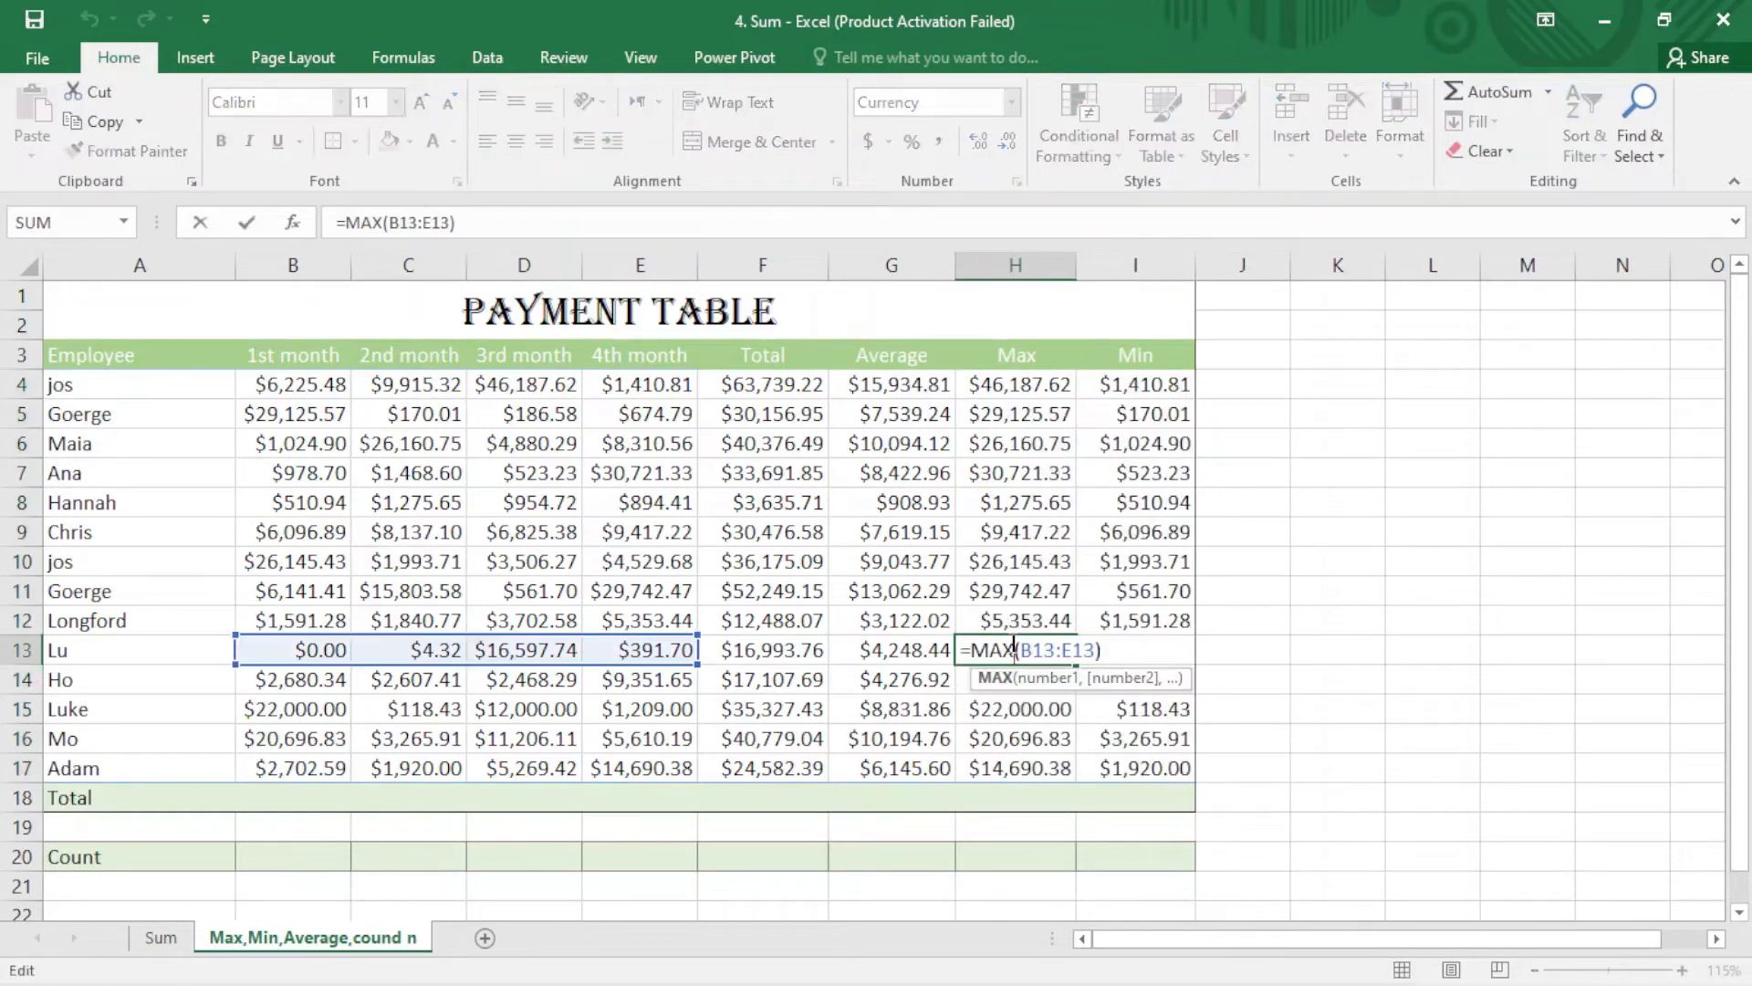
{"action": "double_click", "coordinate": [1013, 570]}
{"action": "double_click", "coordinate": [1147, 696]}
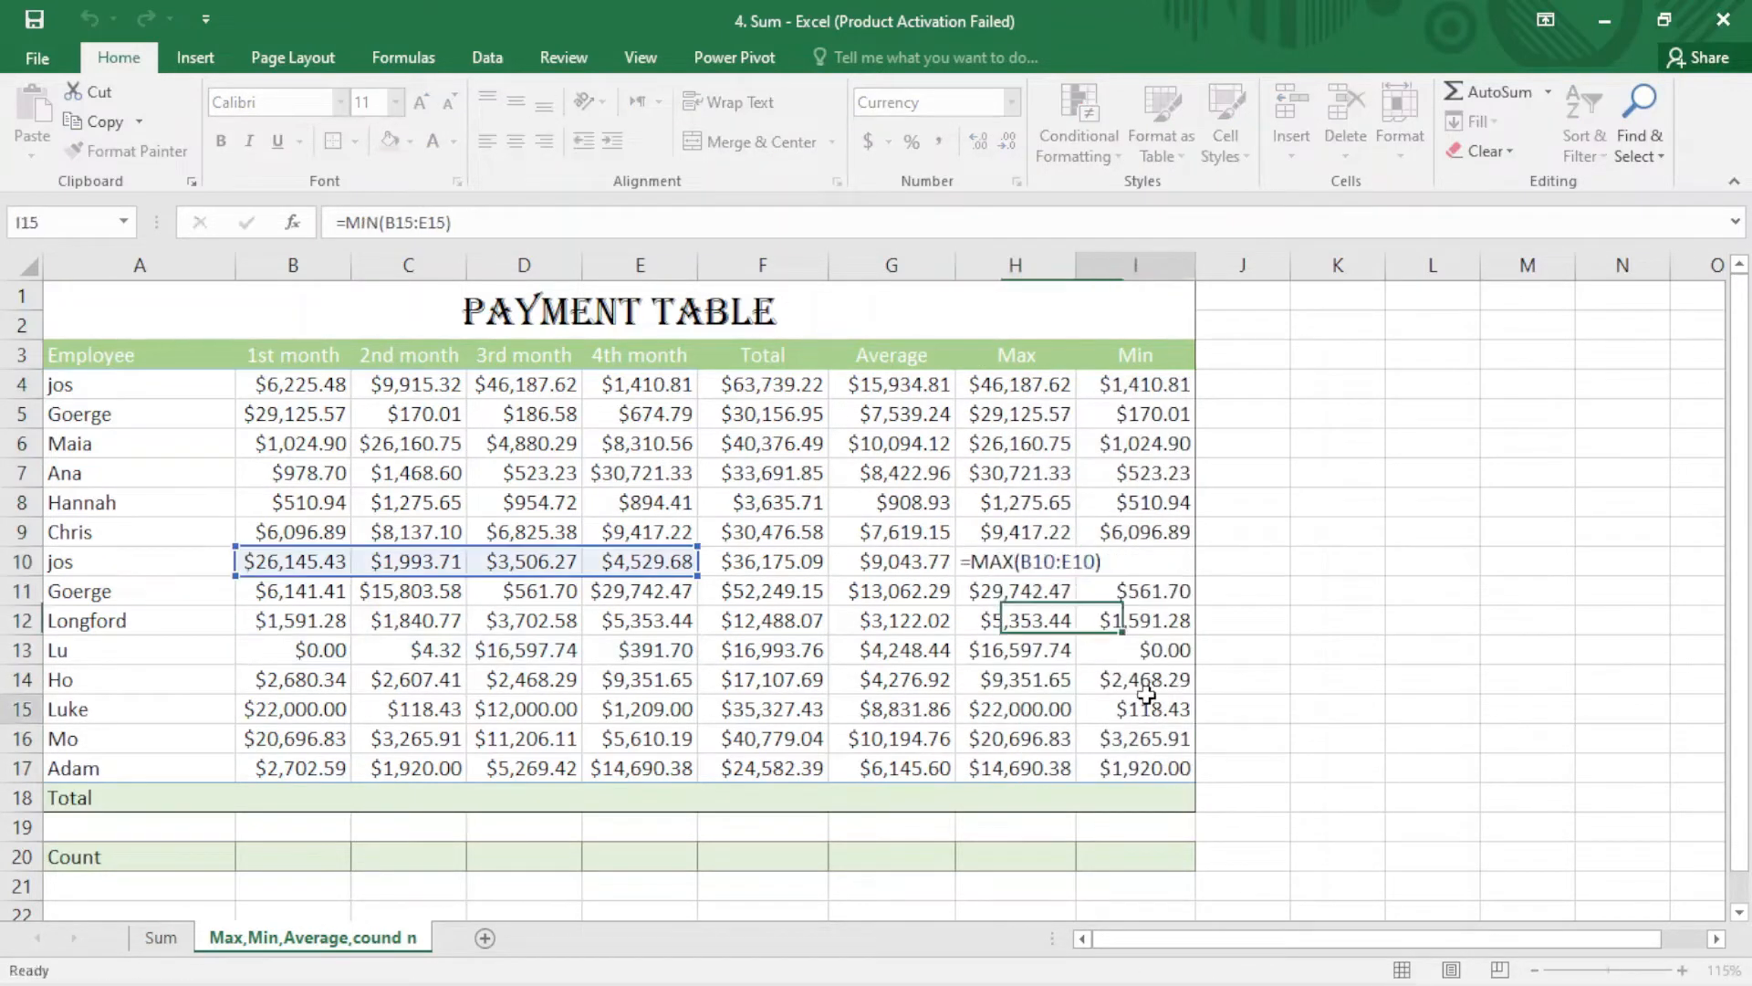
{"action": "double_click", "coordinate": [1149, 650]}
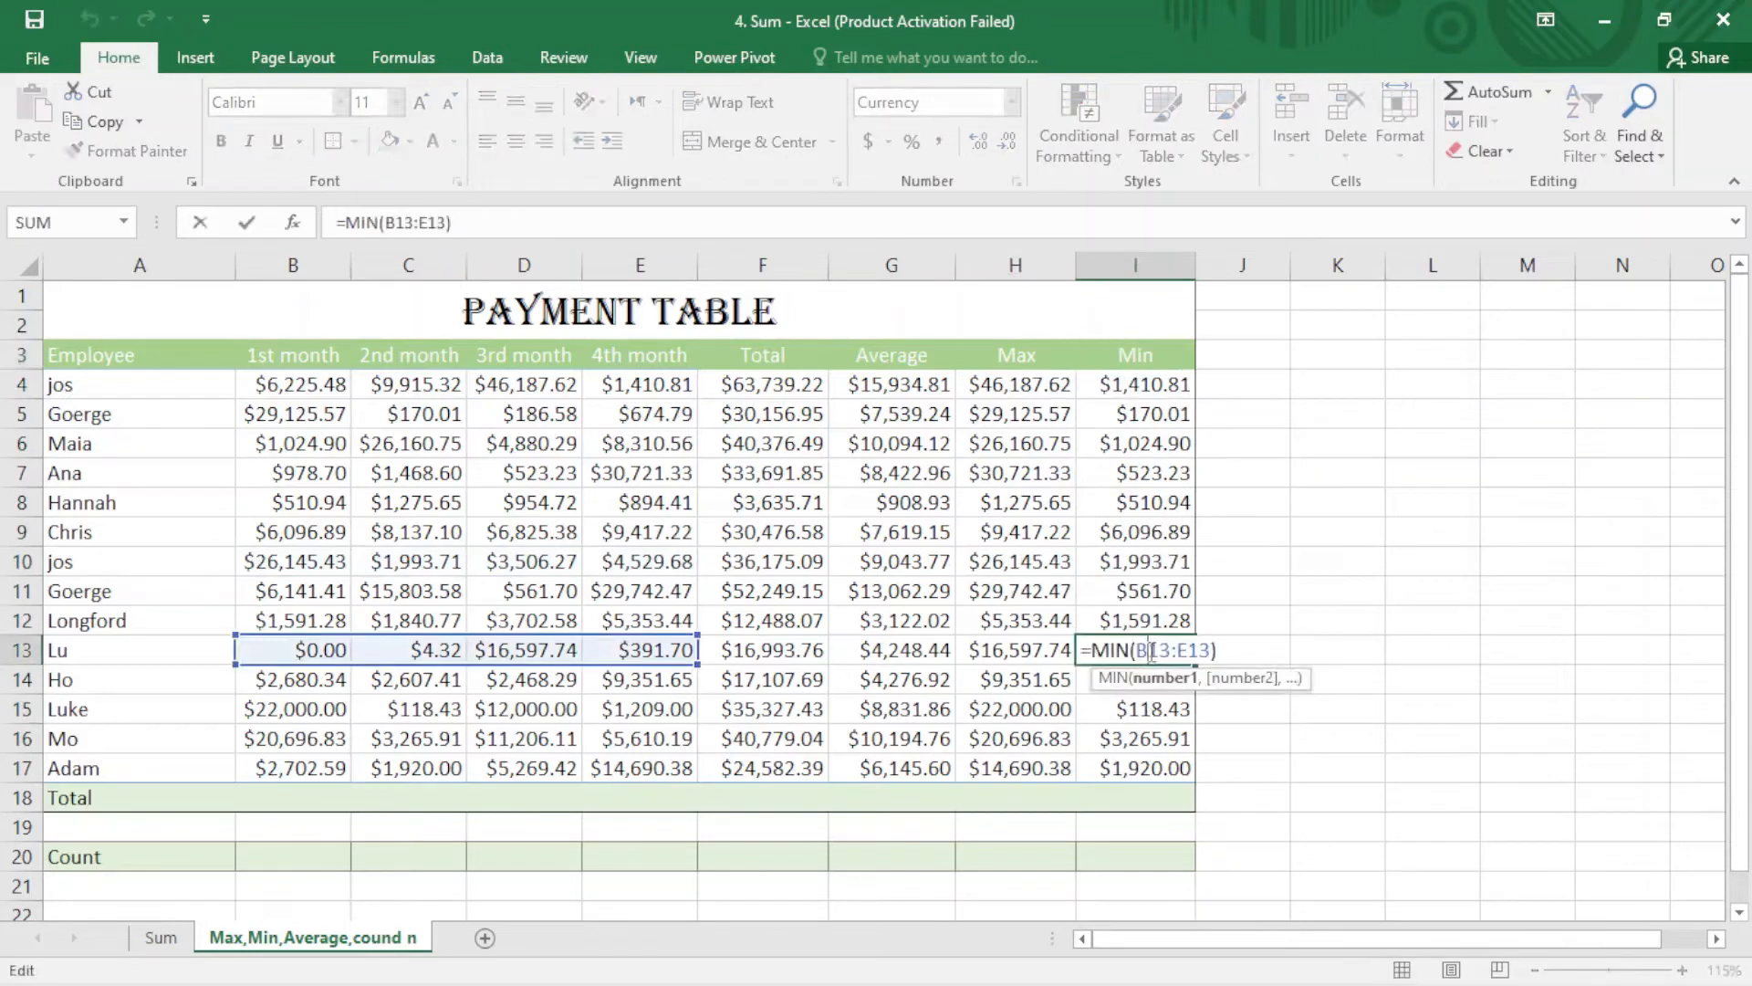
{"action": "double_click", "coordinate": [1151, 561]}
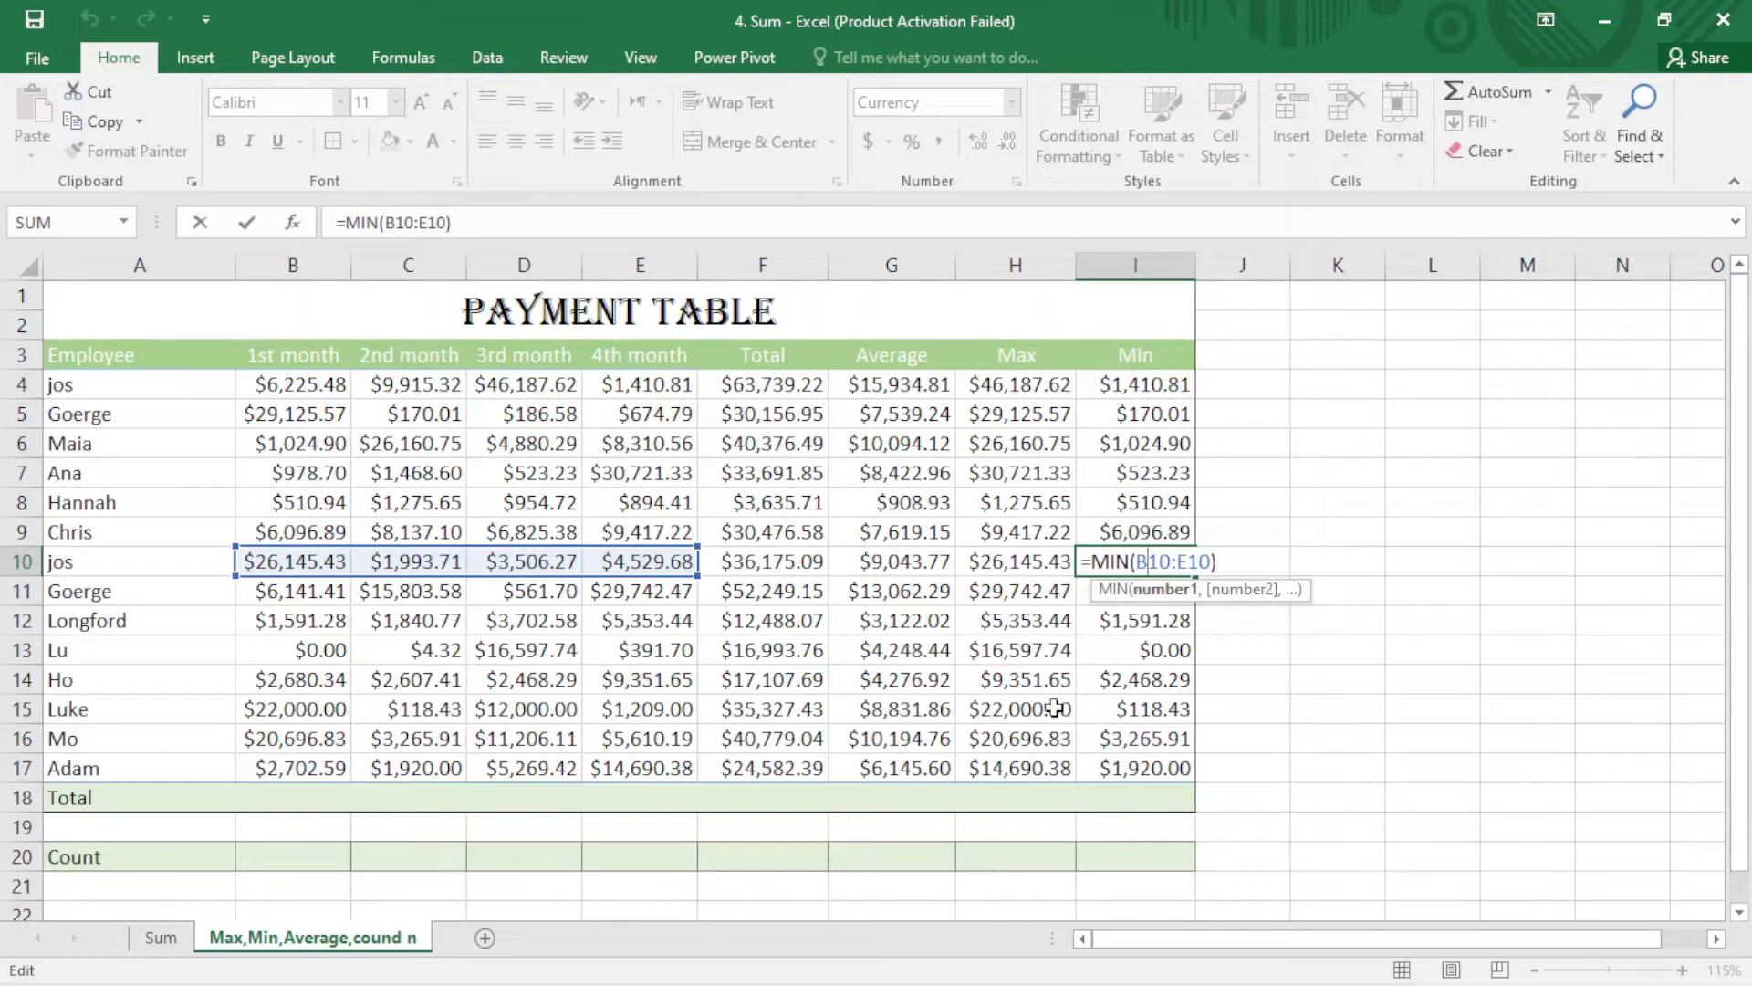
- Clear all Average, Max and Min formulas from G4:I17
{"action": "left_click", "coordinate": [1109, 796]}
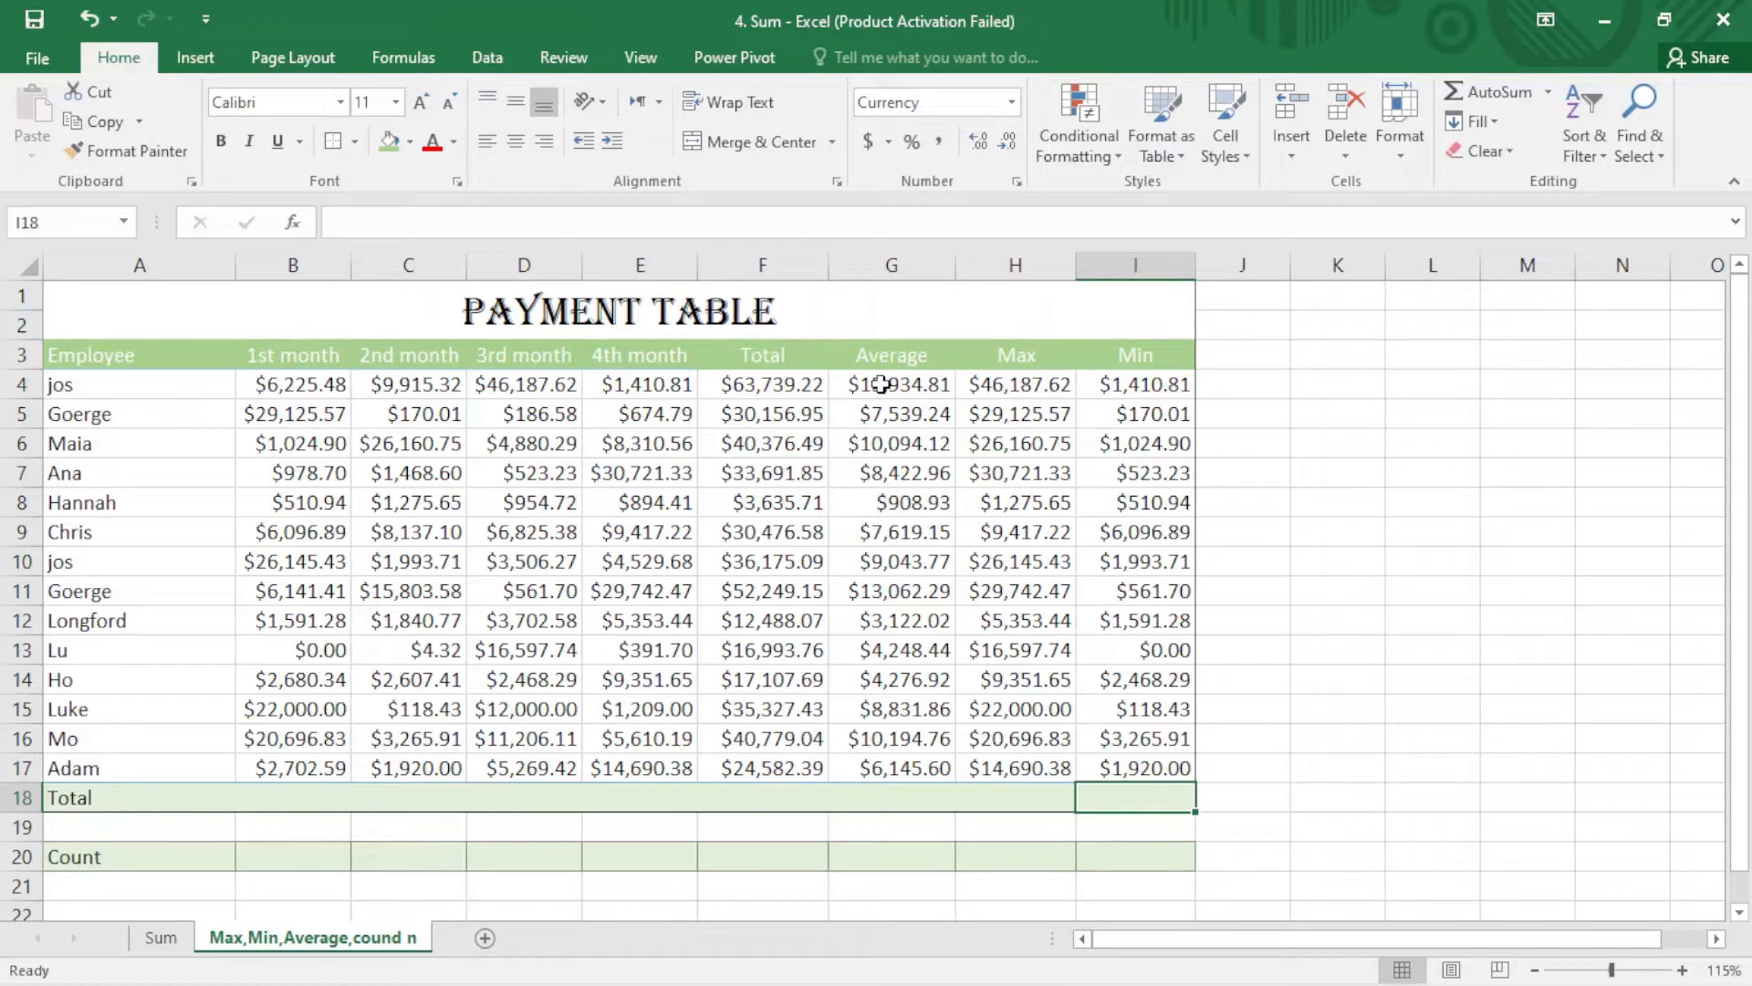
{"action": "left_click_drag", "start_coordinate": [881, 384], "coordinate": [1175, 762]}
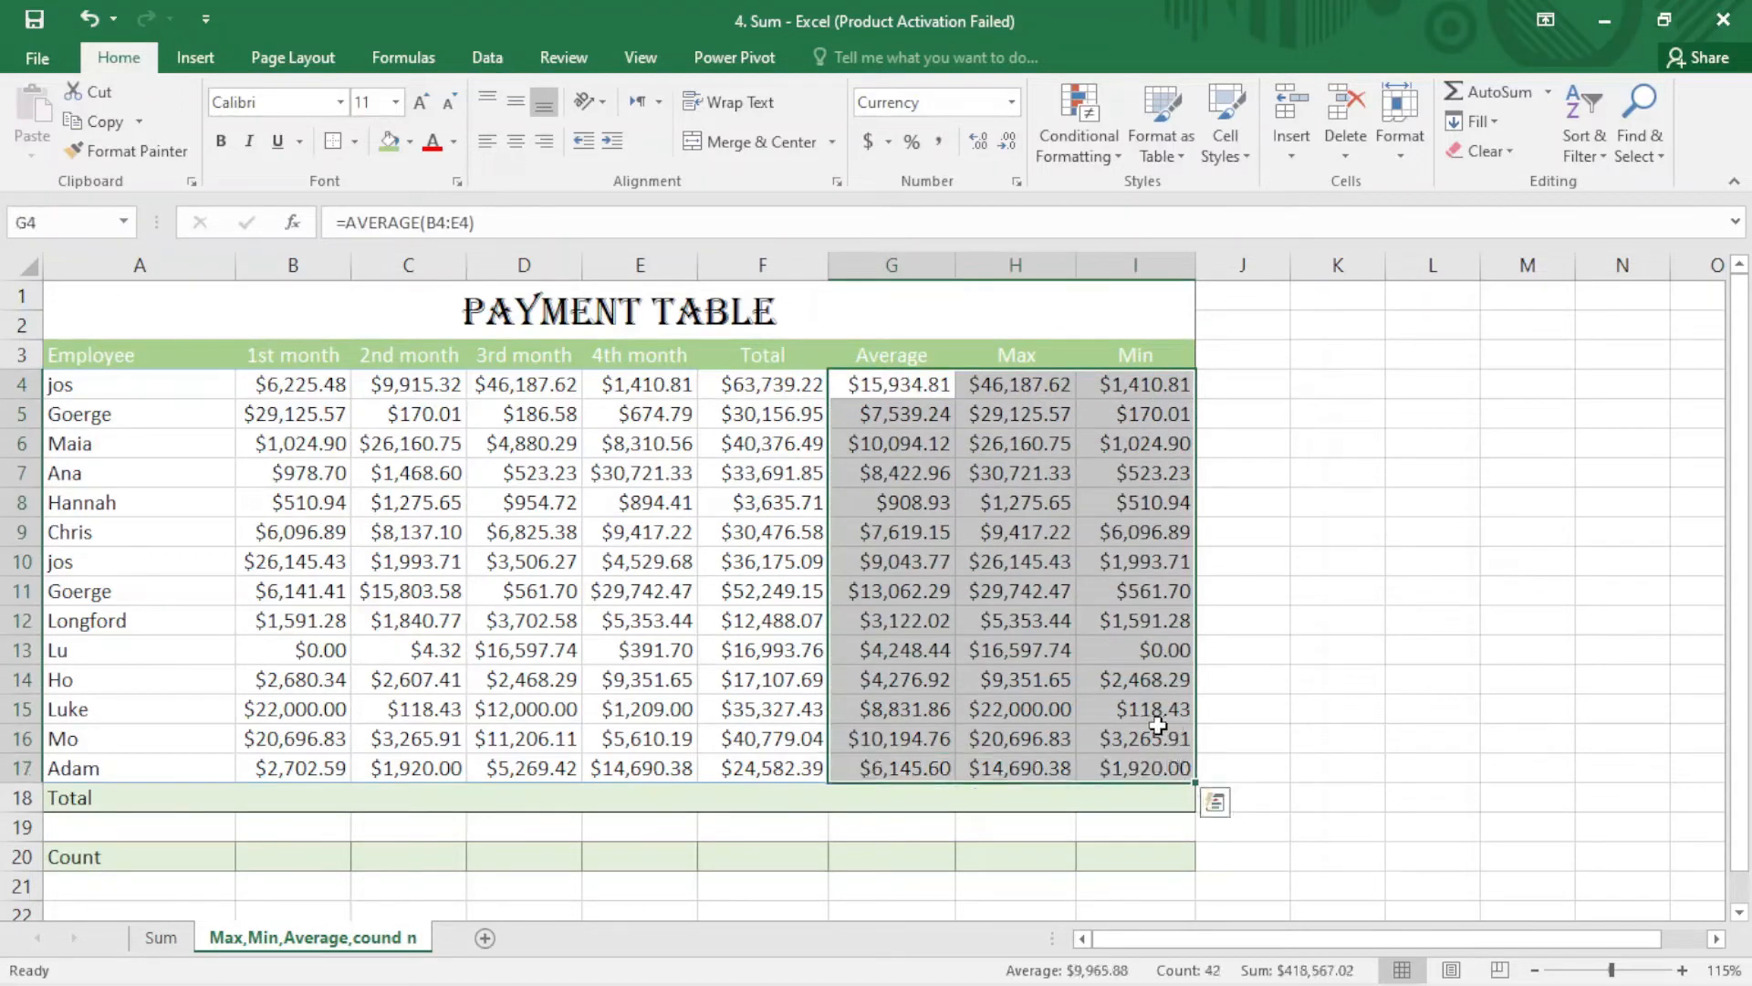
{"action": "key", "text": "Delete"}
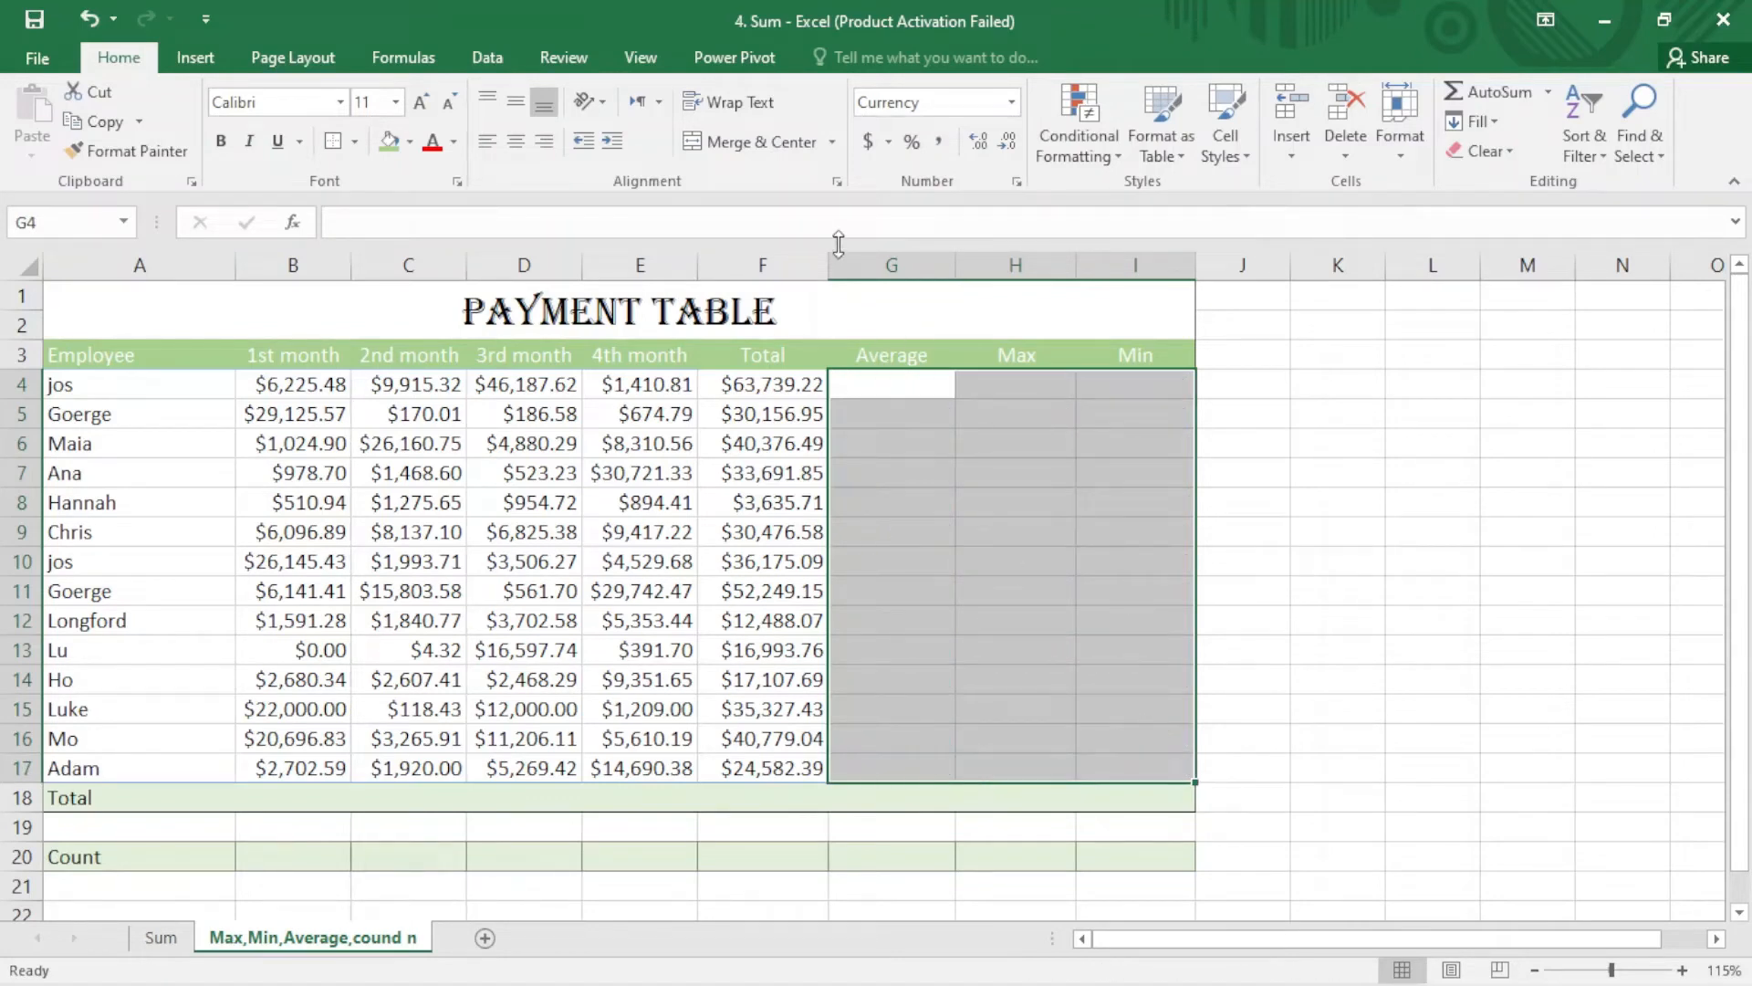
- Insert the AutoSum Average function in cell G4 with its range set to B4:E4
{"action": "left_click", "coordinate": [895, 392]}
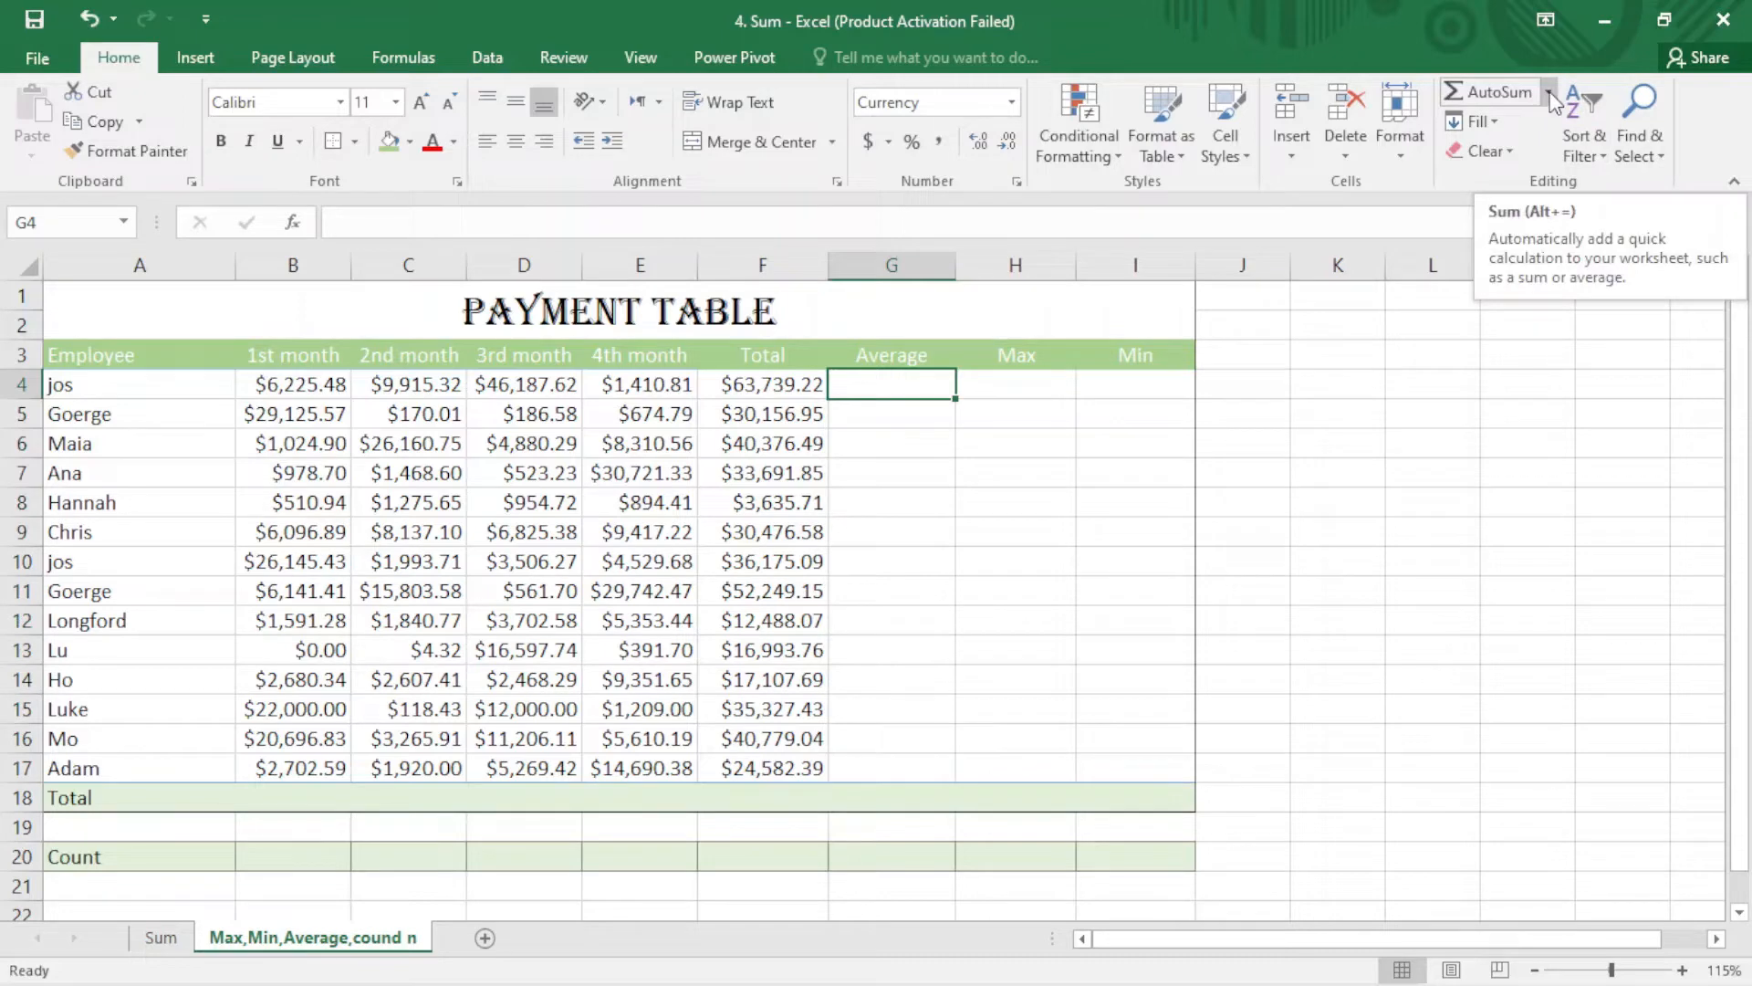
{"action": "left_click", "coordinate": [1549, 93]}
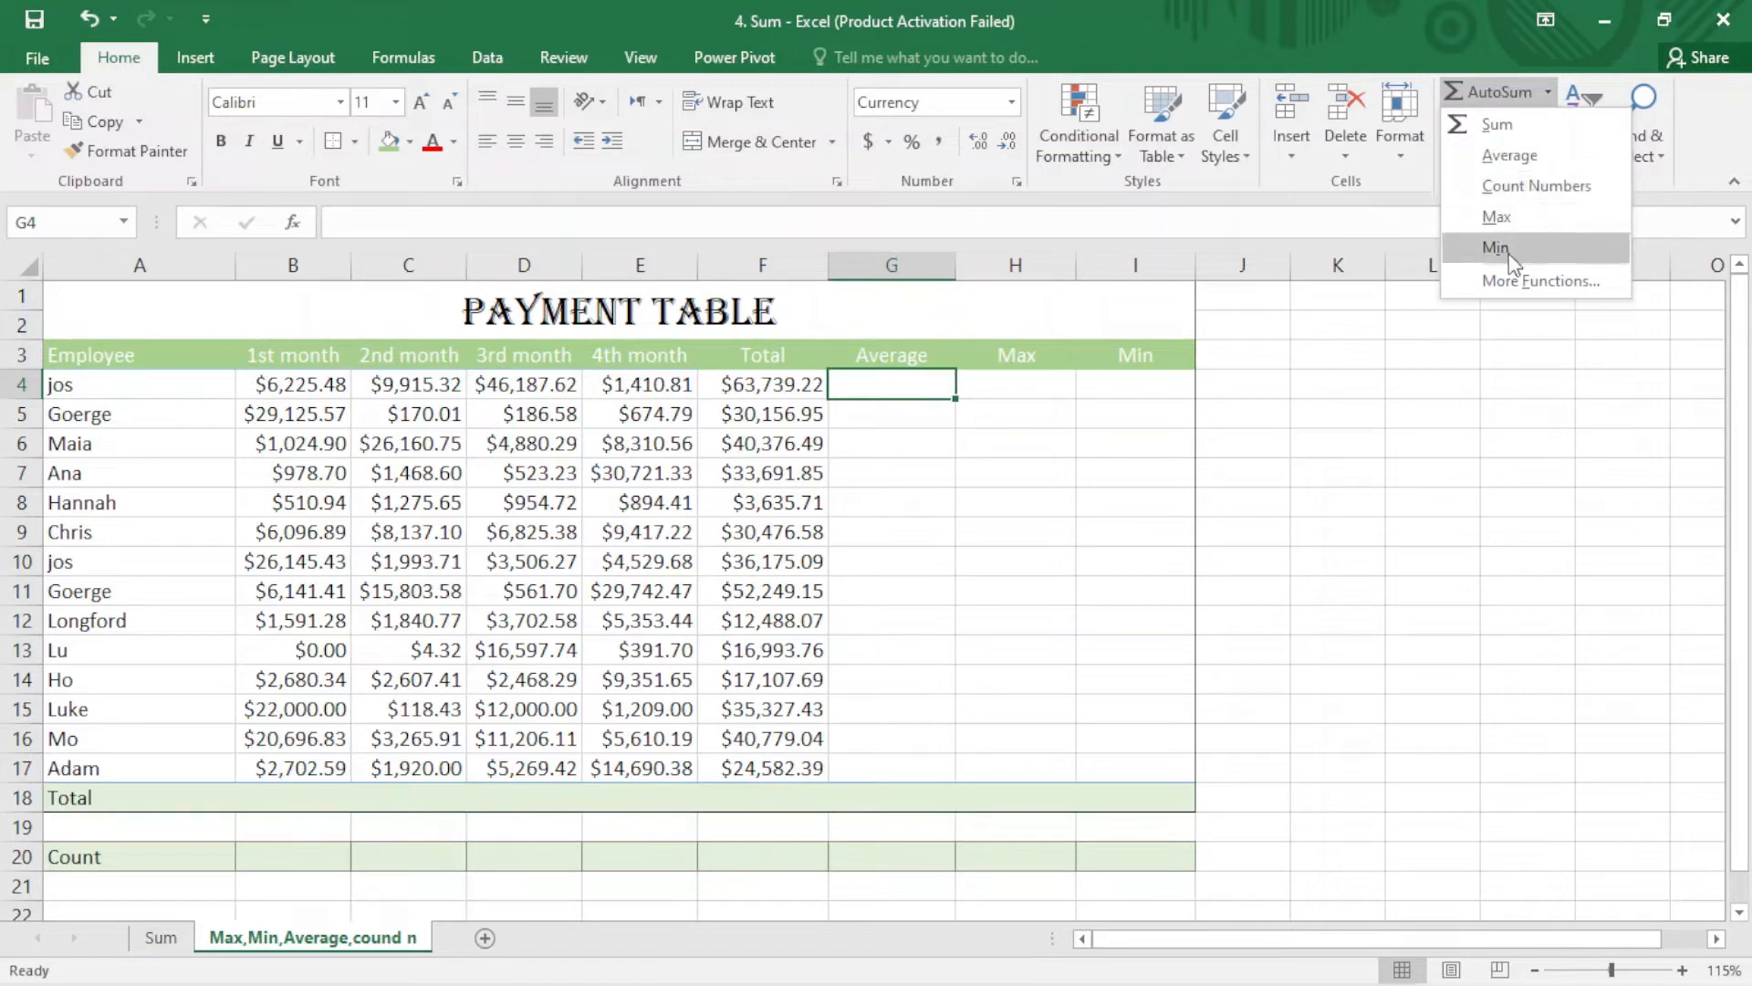
{"action": "left_click", "coordinate": [1507, 157]}
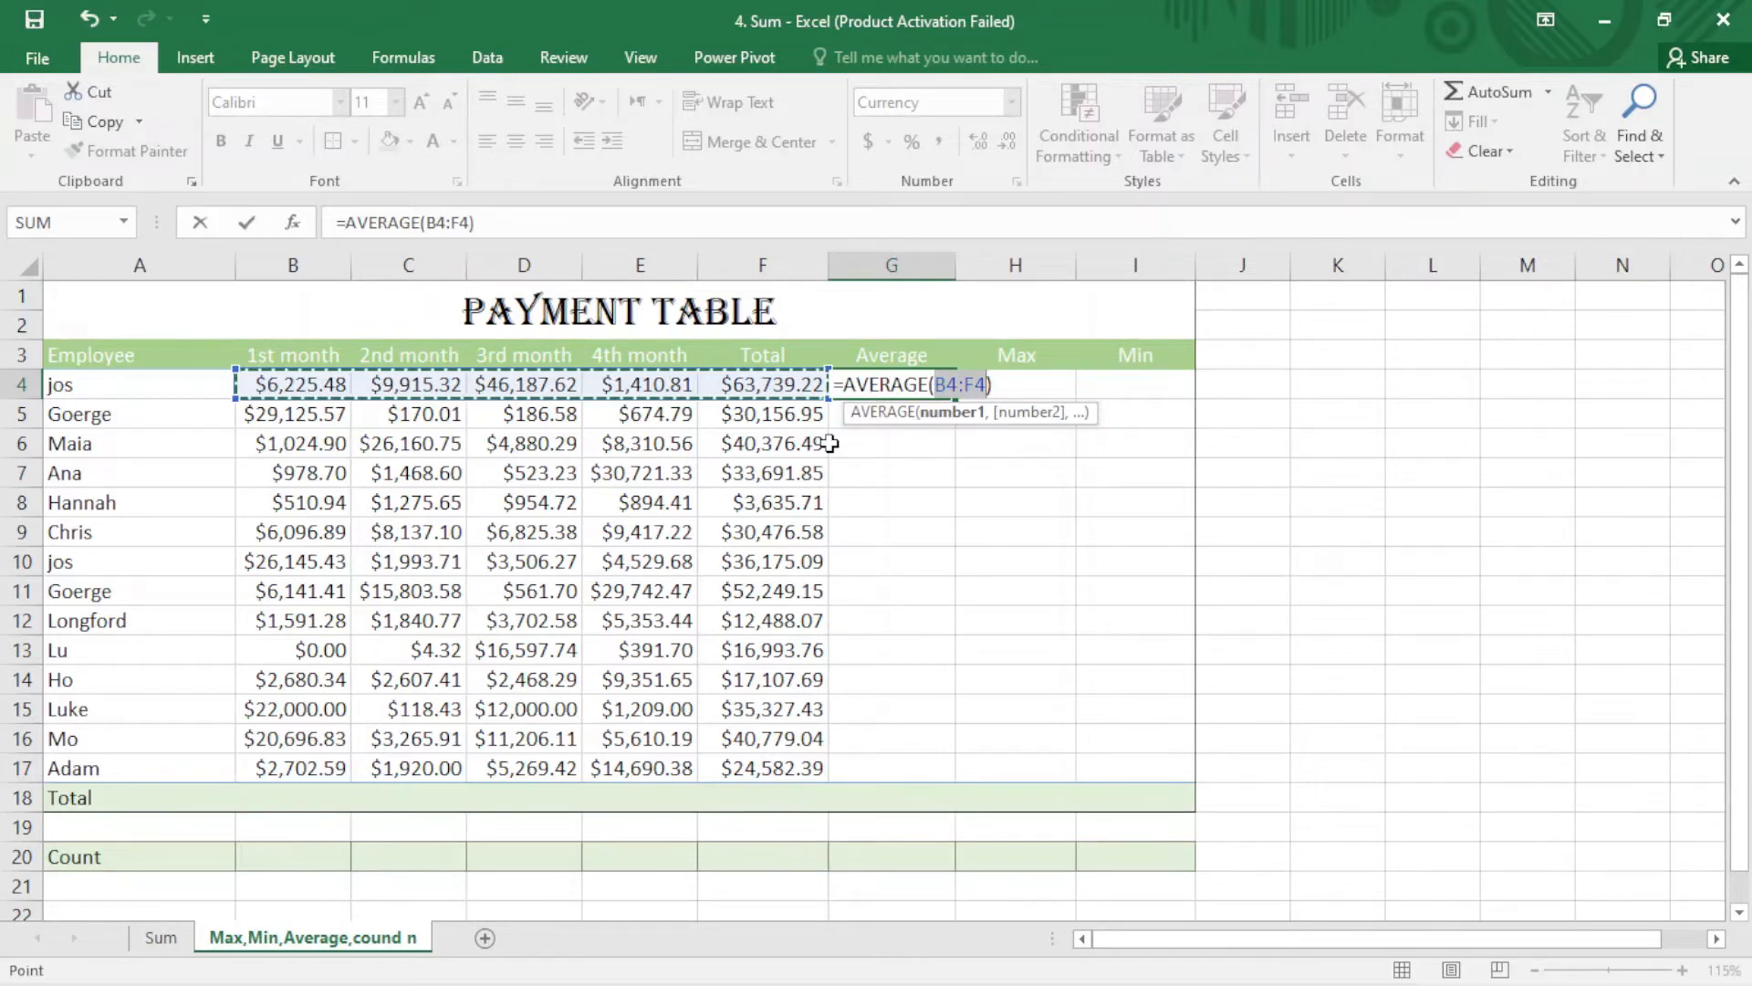
{"action": "left_click_drag", "start_coordinate": [302, 380], "coordinate": [637, 389]}
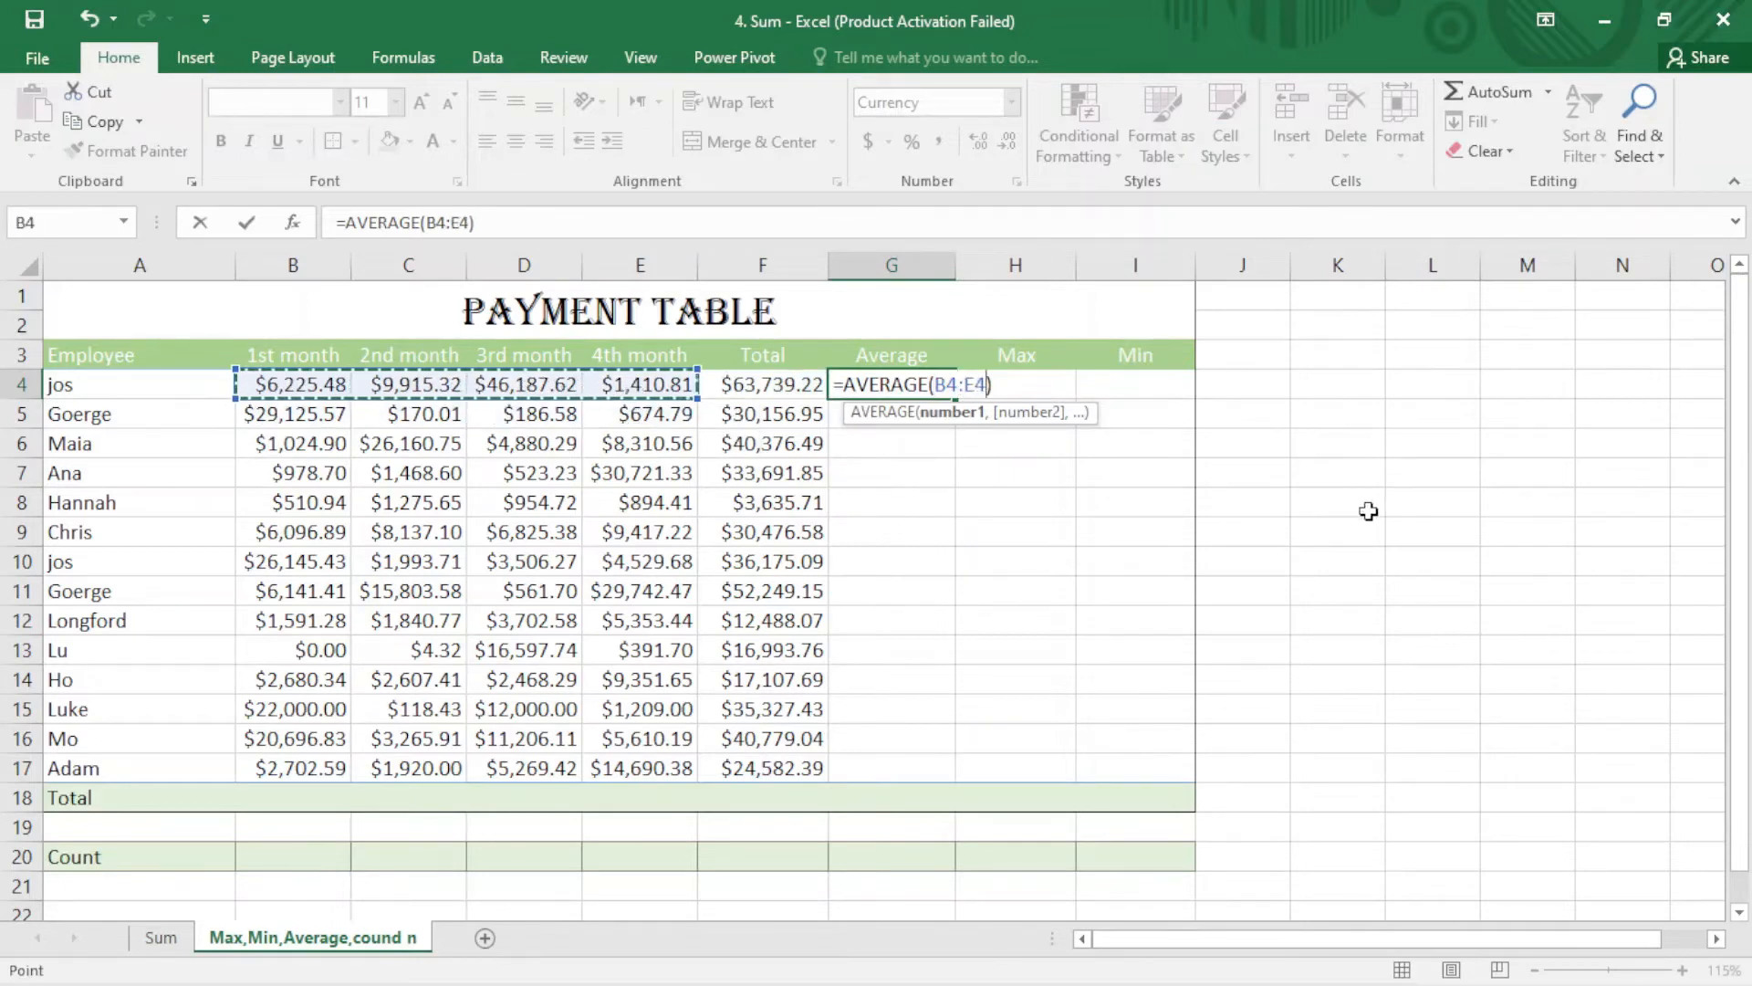
{"action": "key", "text": "Return"}
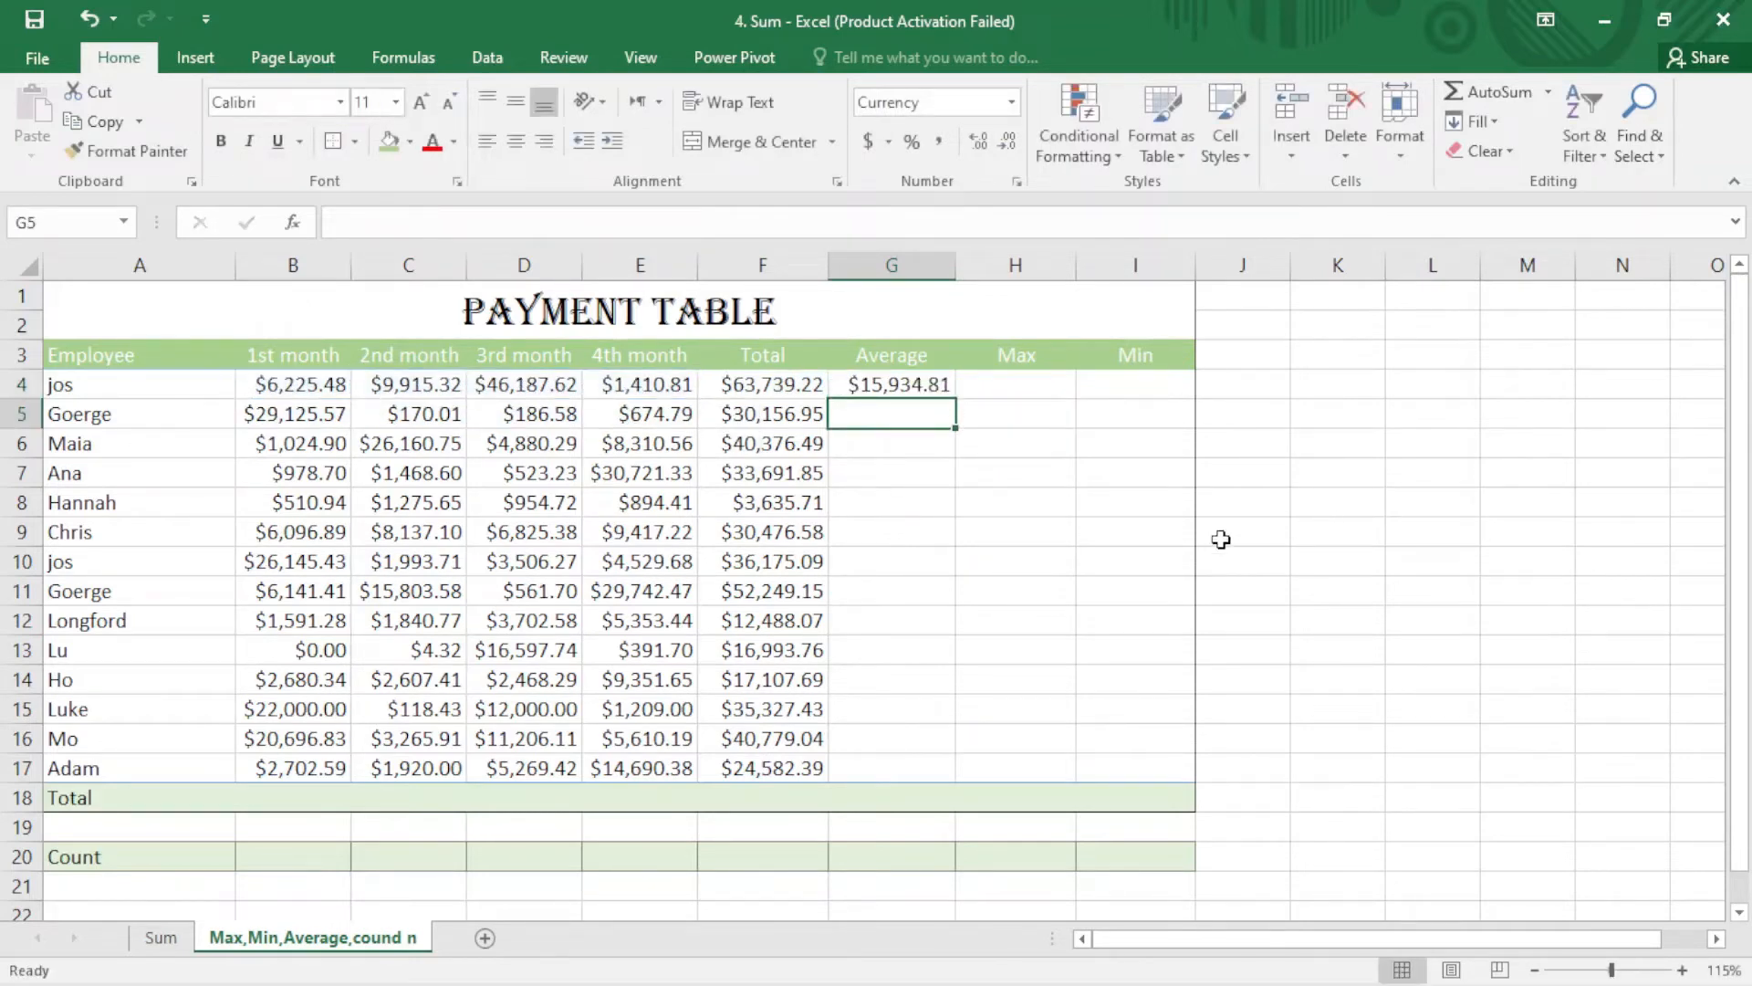
- Insert the AutoSum Max function in cell H4 with its range set to B4:E4
{"action": "left_click", "coordinate": [1016, 378]}
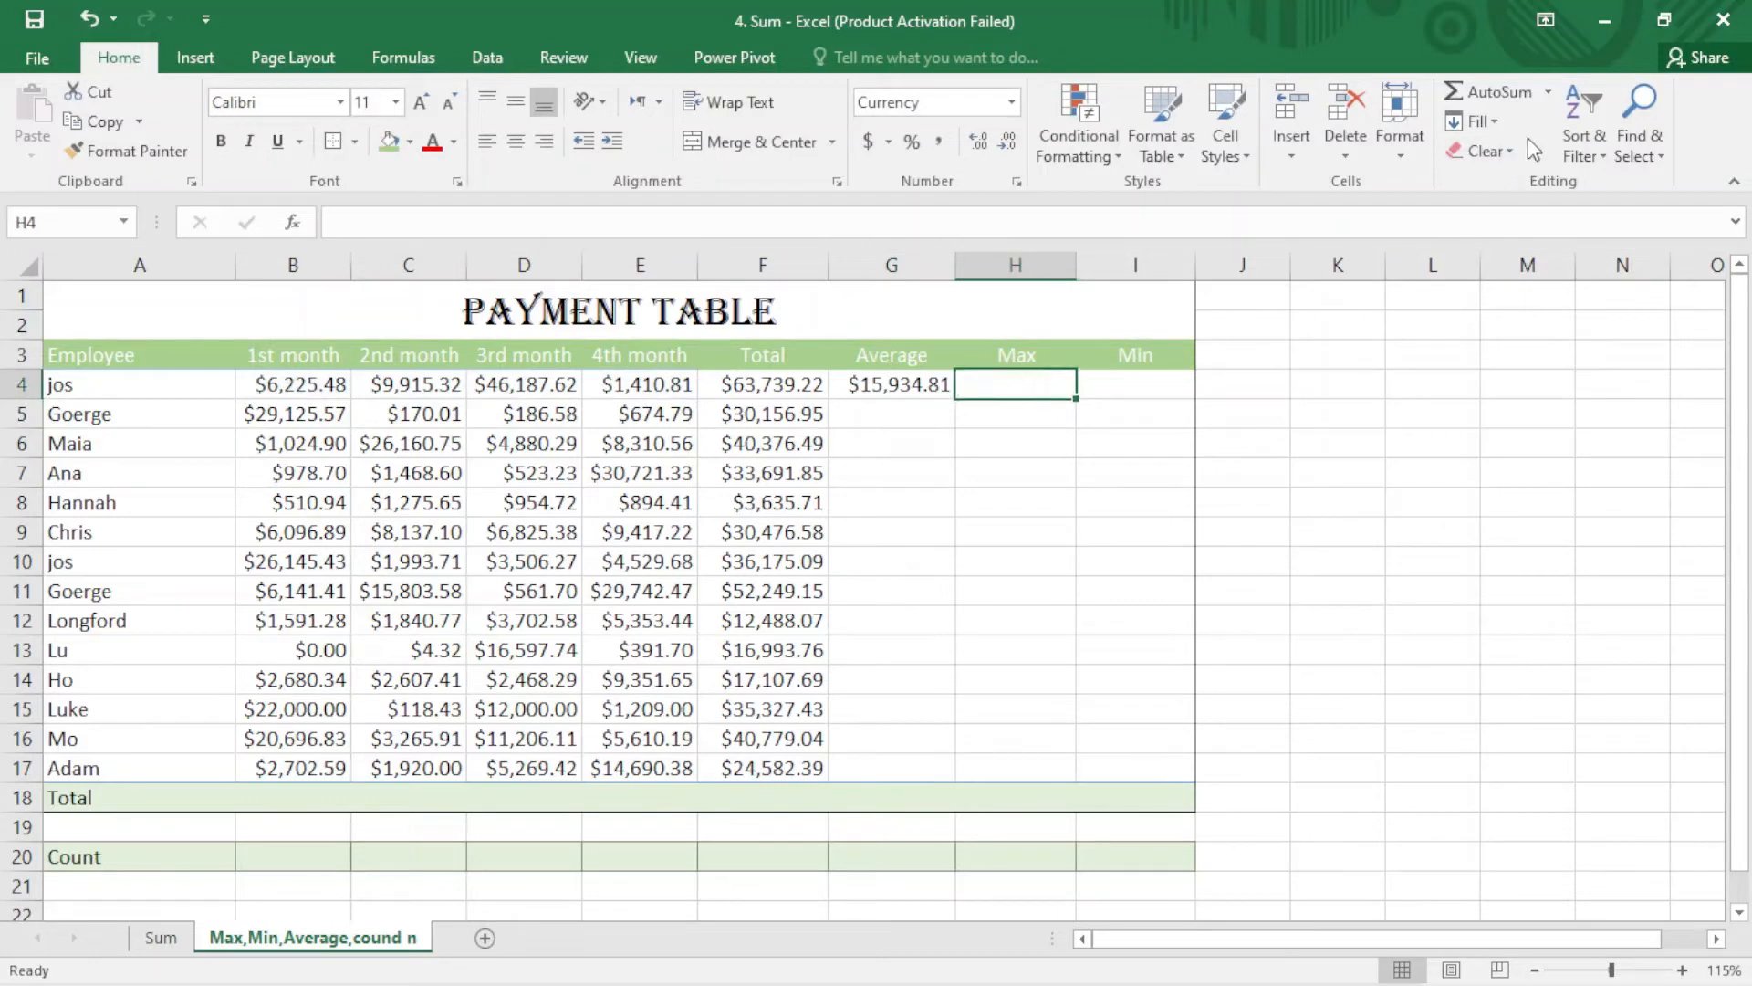
{"action": "left_click", "coordinate": [1549, 92]}
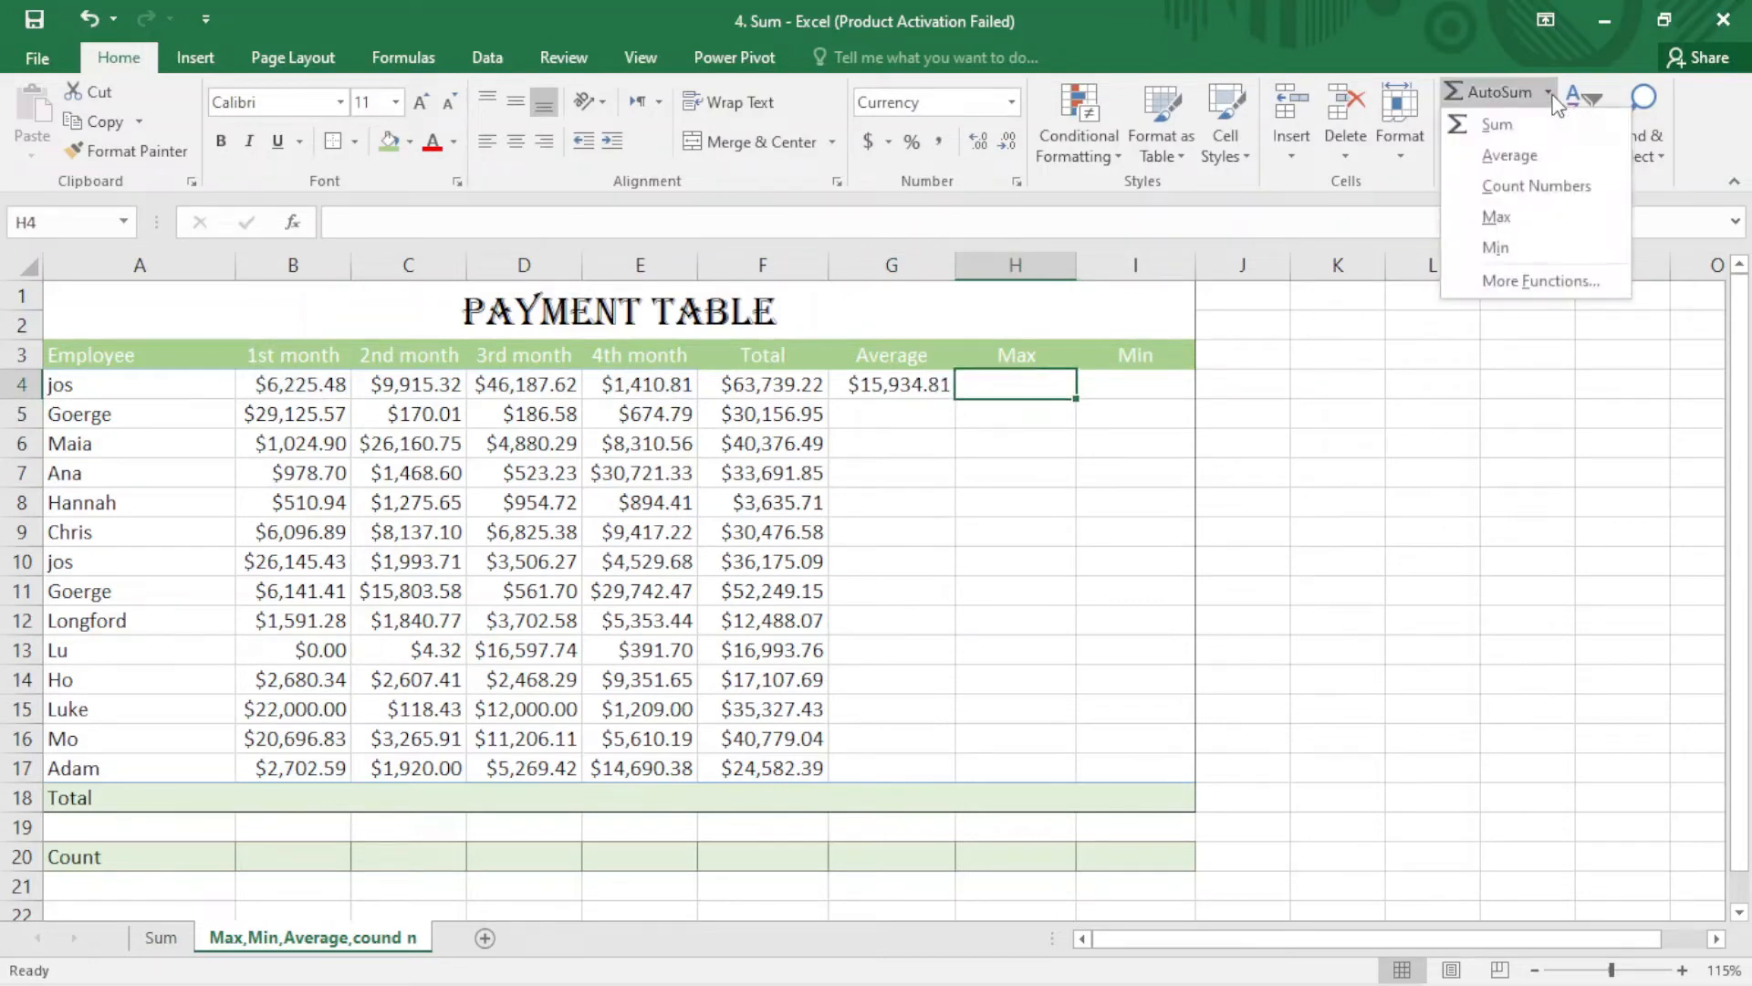
{"action": "left_click", "coordinate": [1518, 210]}
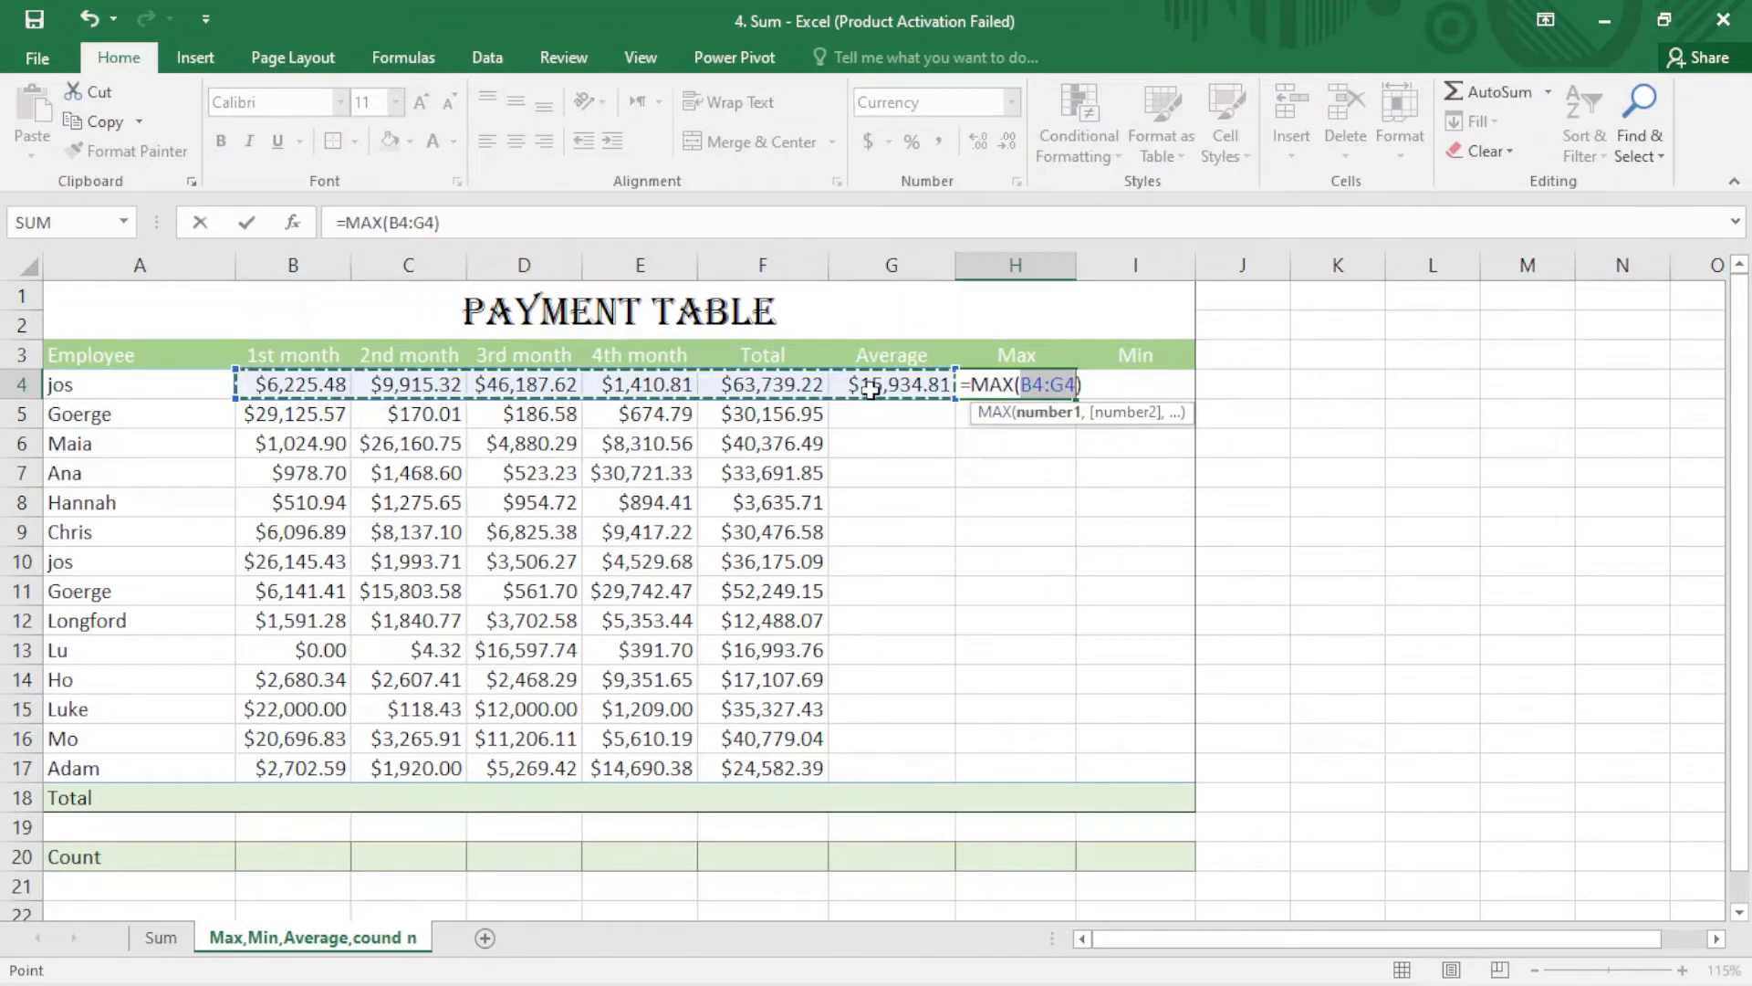
{"action": "left_click_drag", "start_coordinate": [282, 387], "coordinate": [627, 387]}
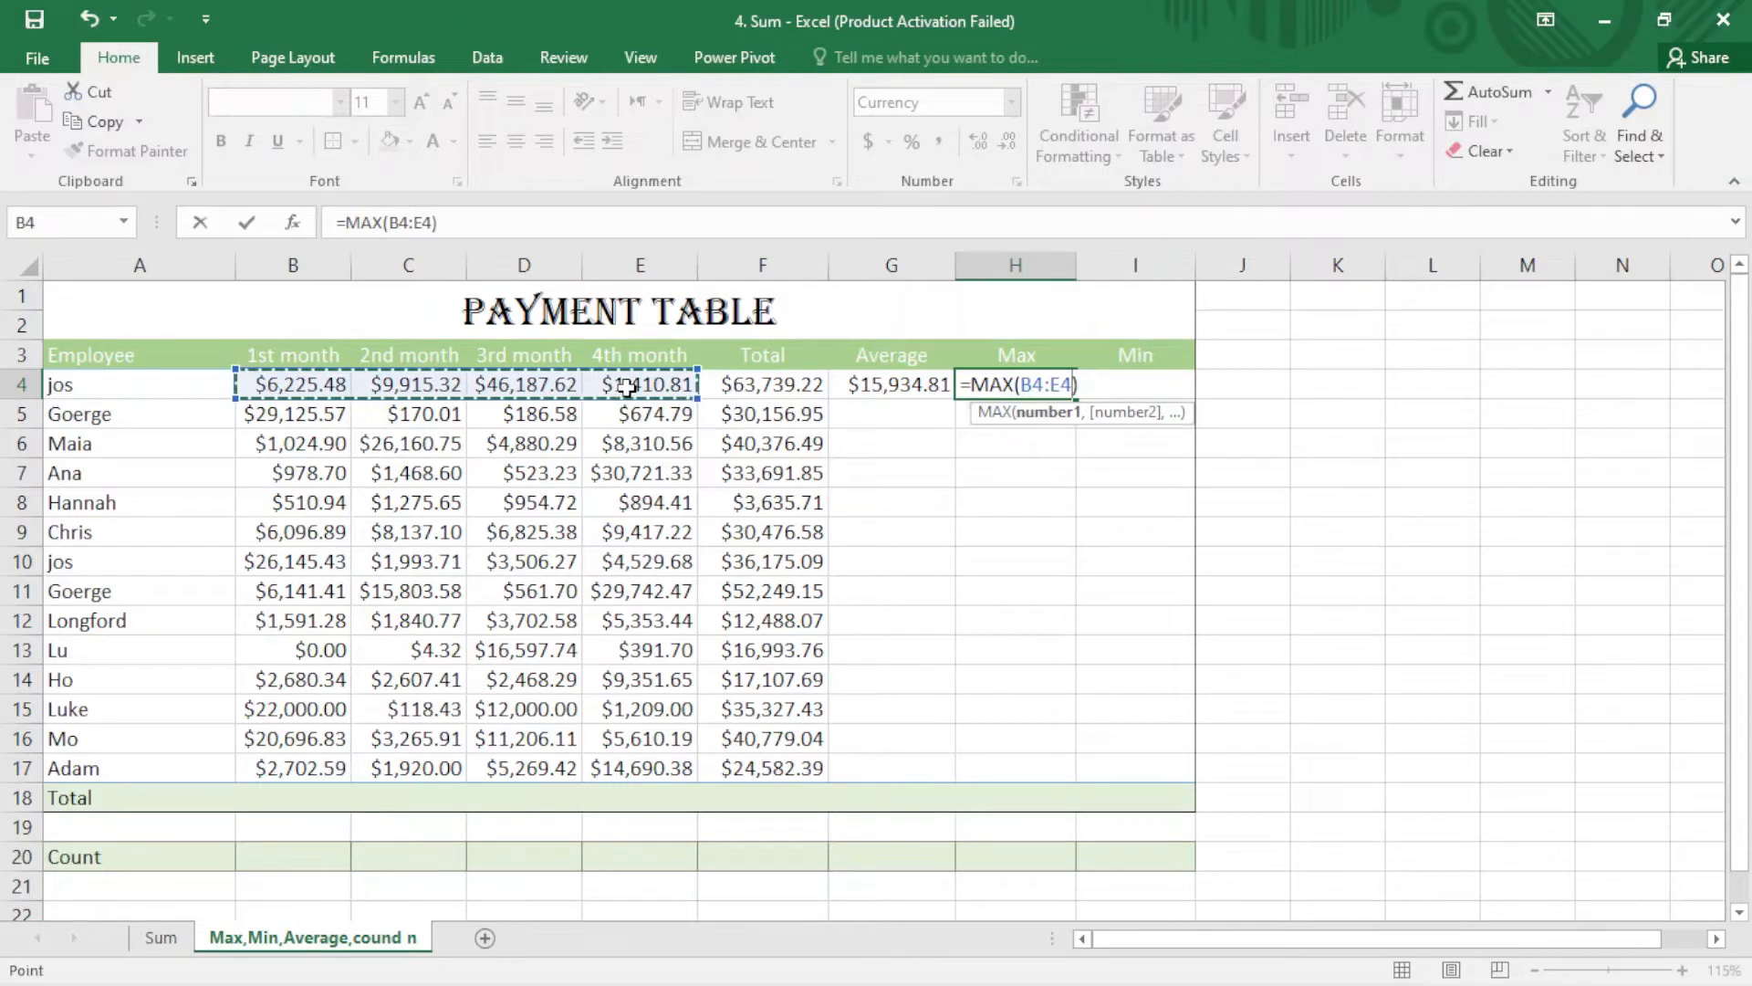
{"action": "key", "text": "Return"}
- Insert the AutoSum Min function in cell I4 with its range set to B4:E4
{"action": "left_click", "coordinate": [1141, 374]}
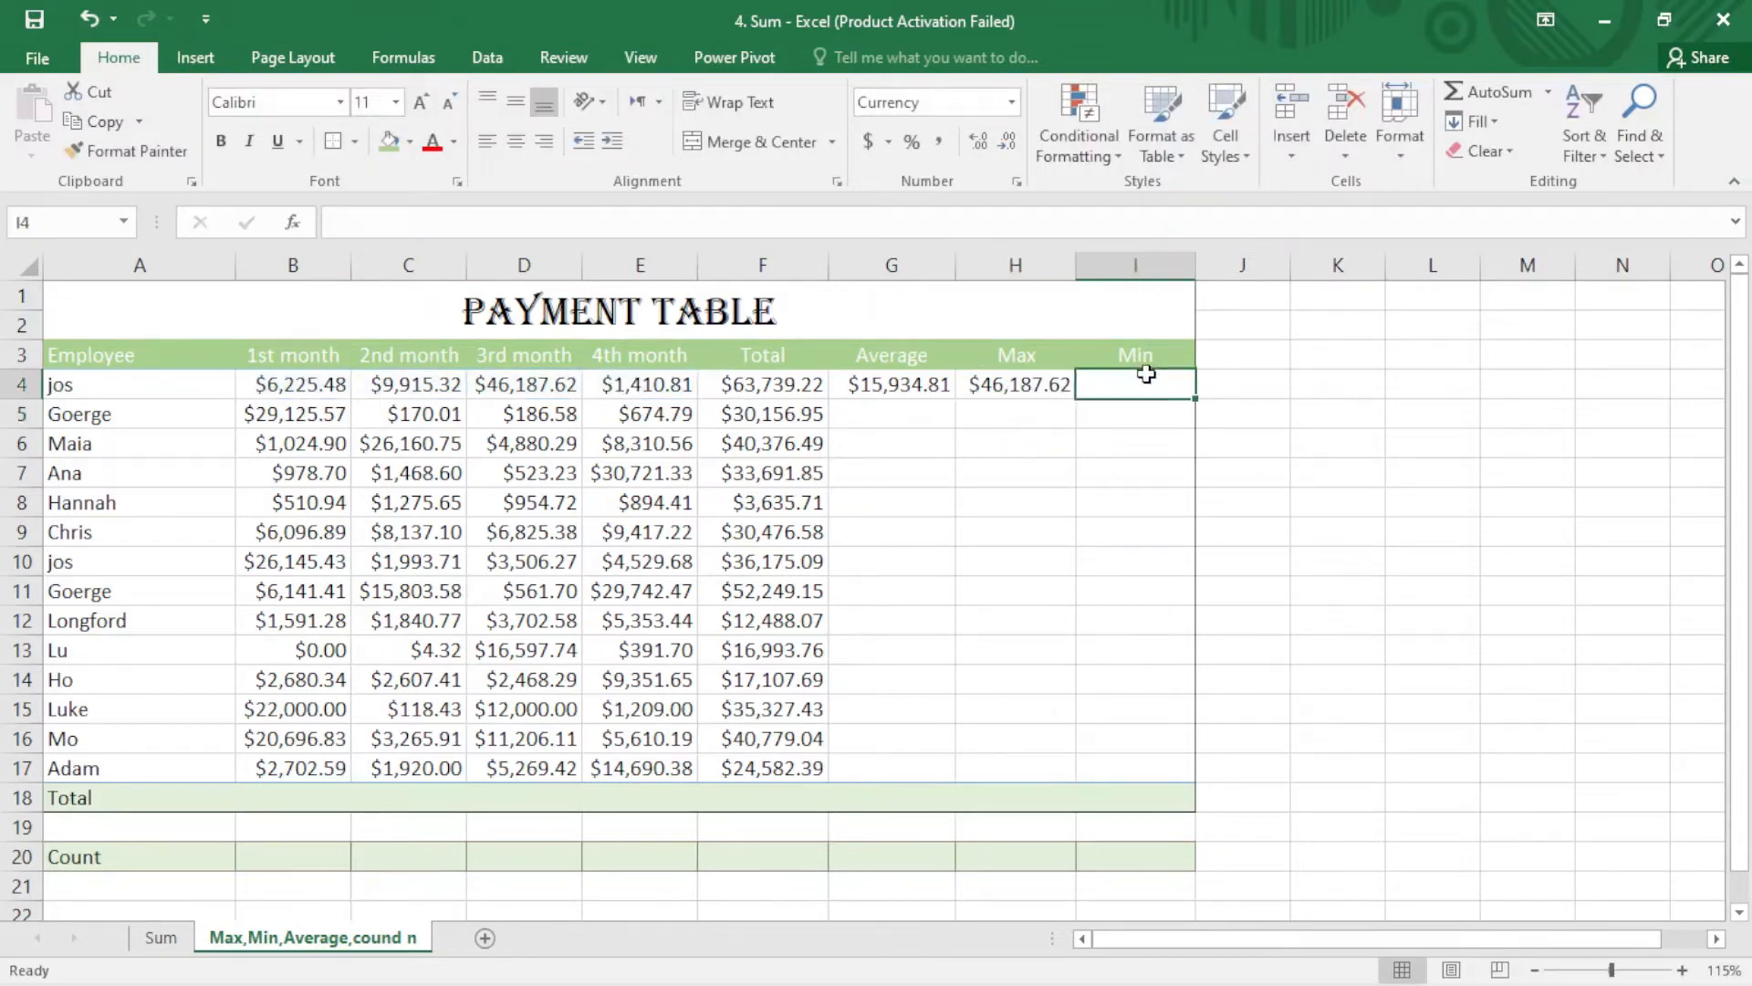
{"action": "left_click", "coordinate": [1548, 92]}
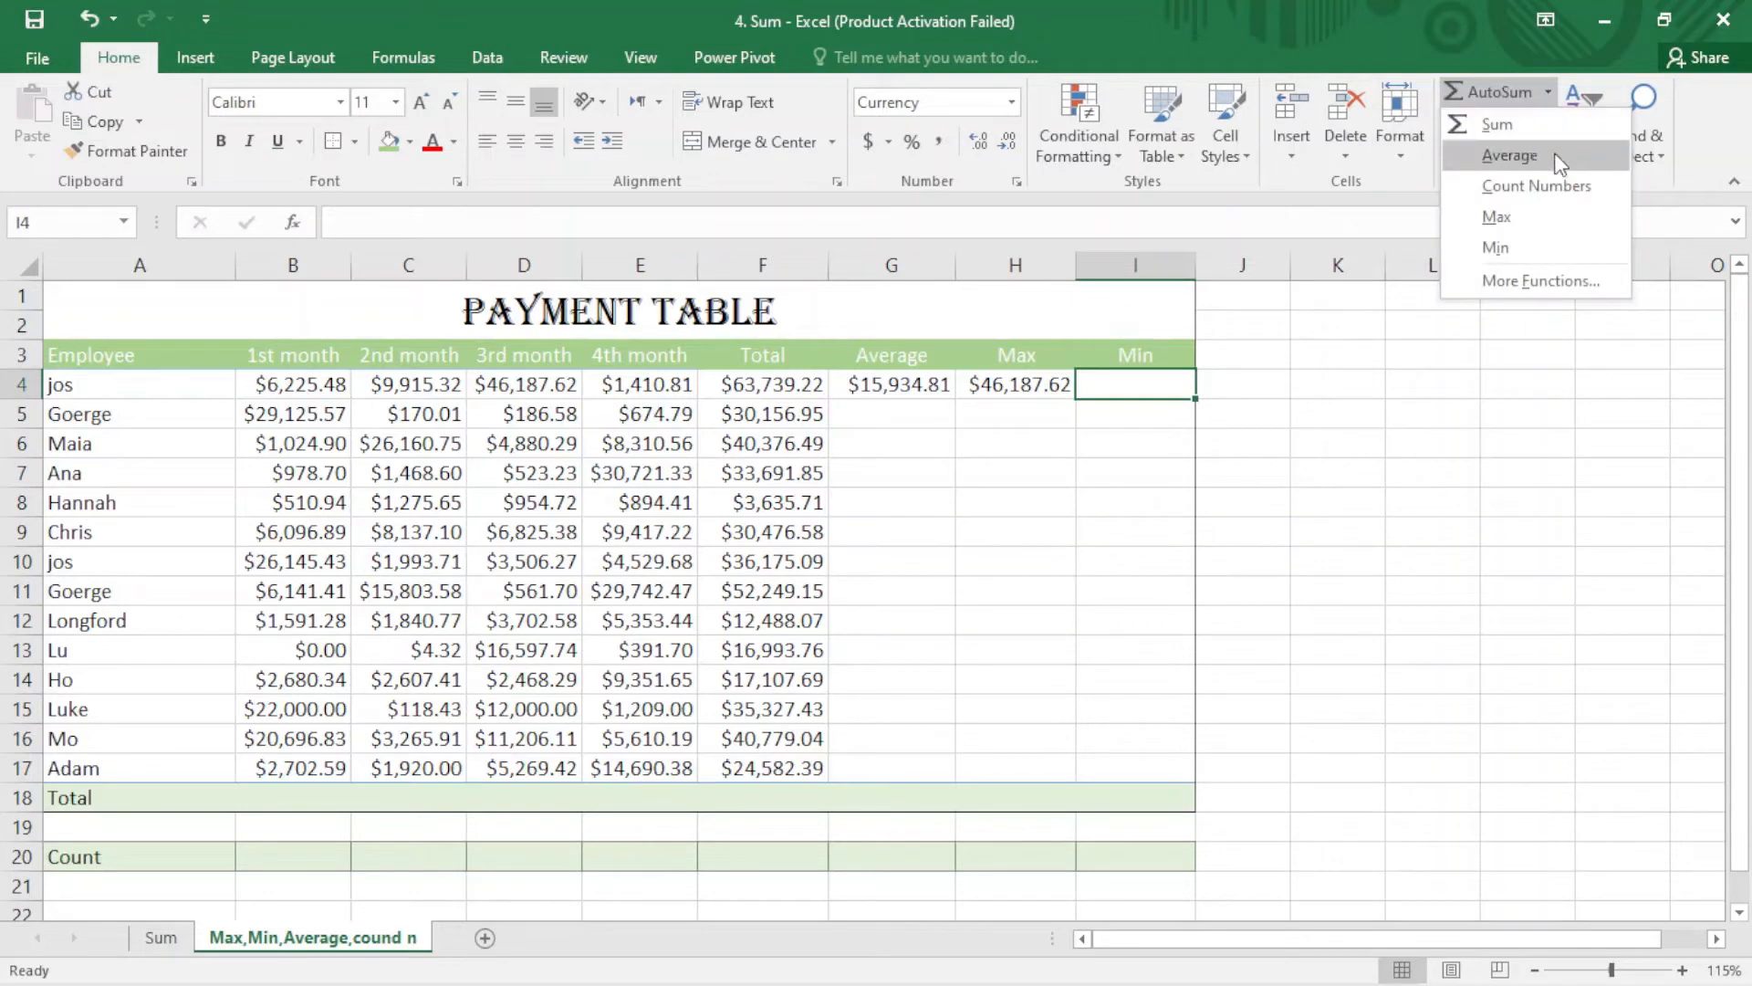
{"action": "left_click", "coordinate": [1497, 247]}
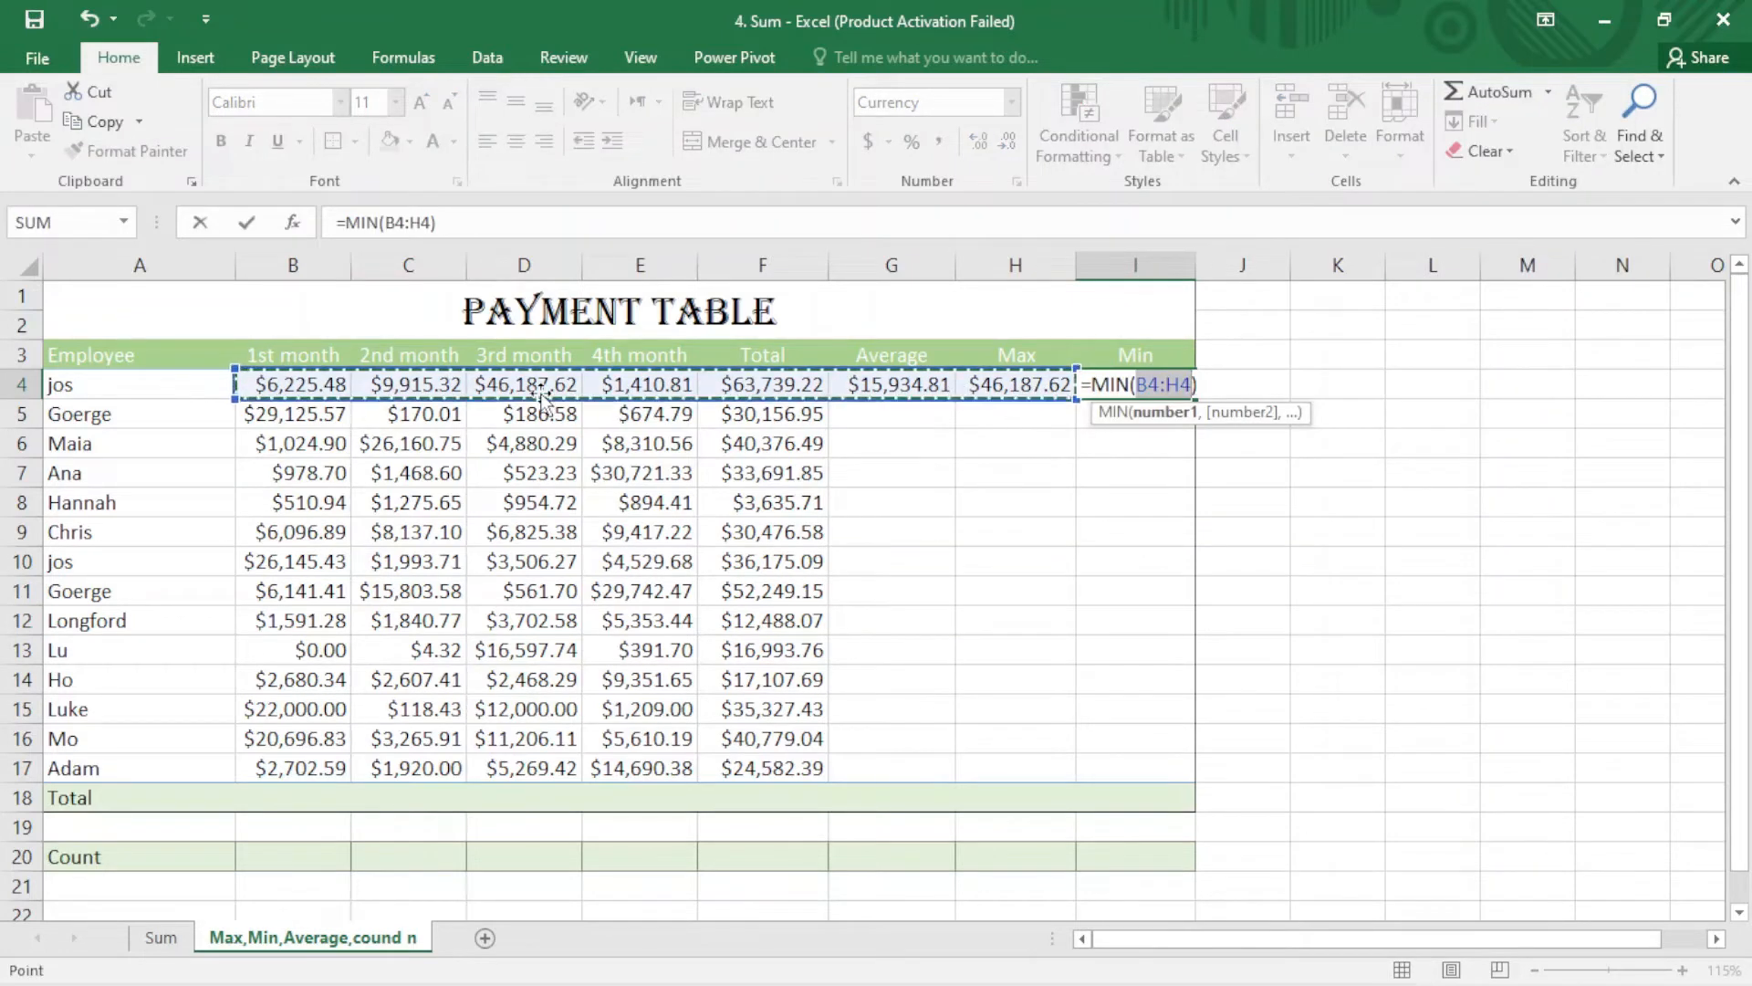
{"action": "left_click_drag", "start_coordinate": [292, 385], "coordinate": [651, 394]}
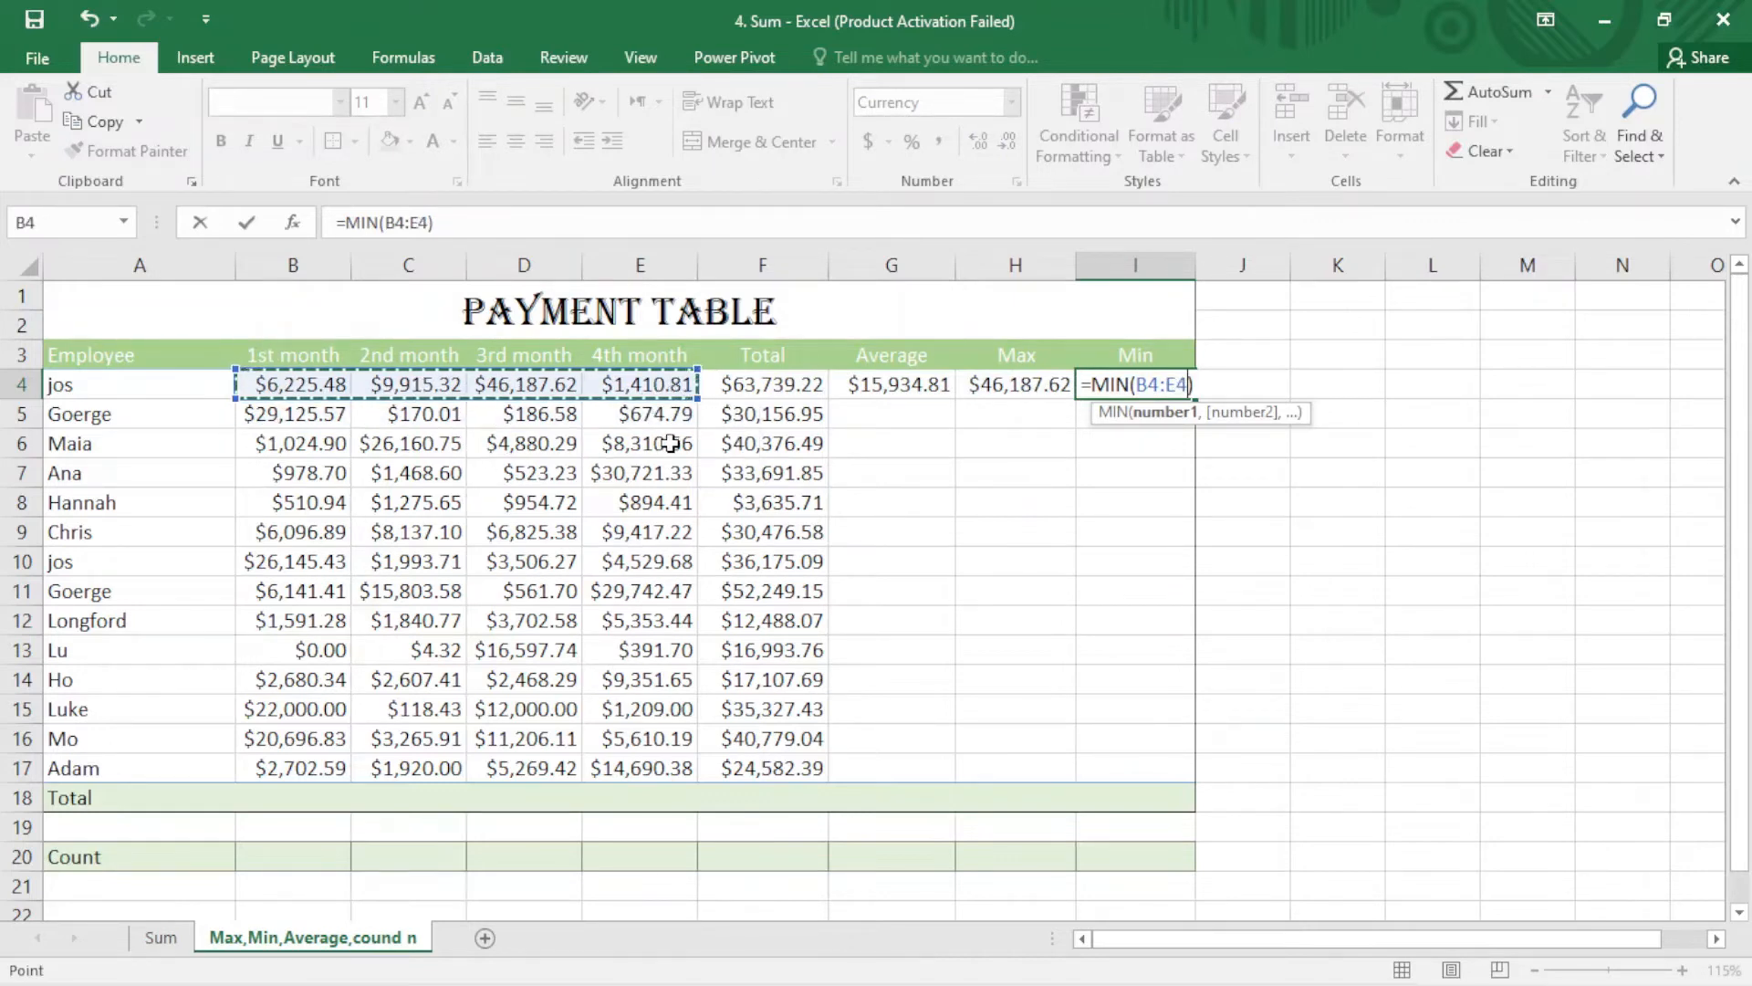
{"action": "key", "text": "Return"}
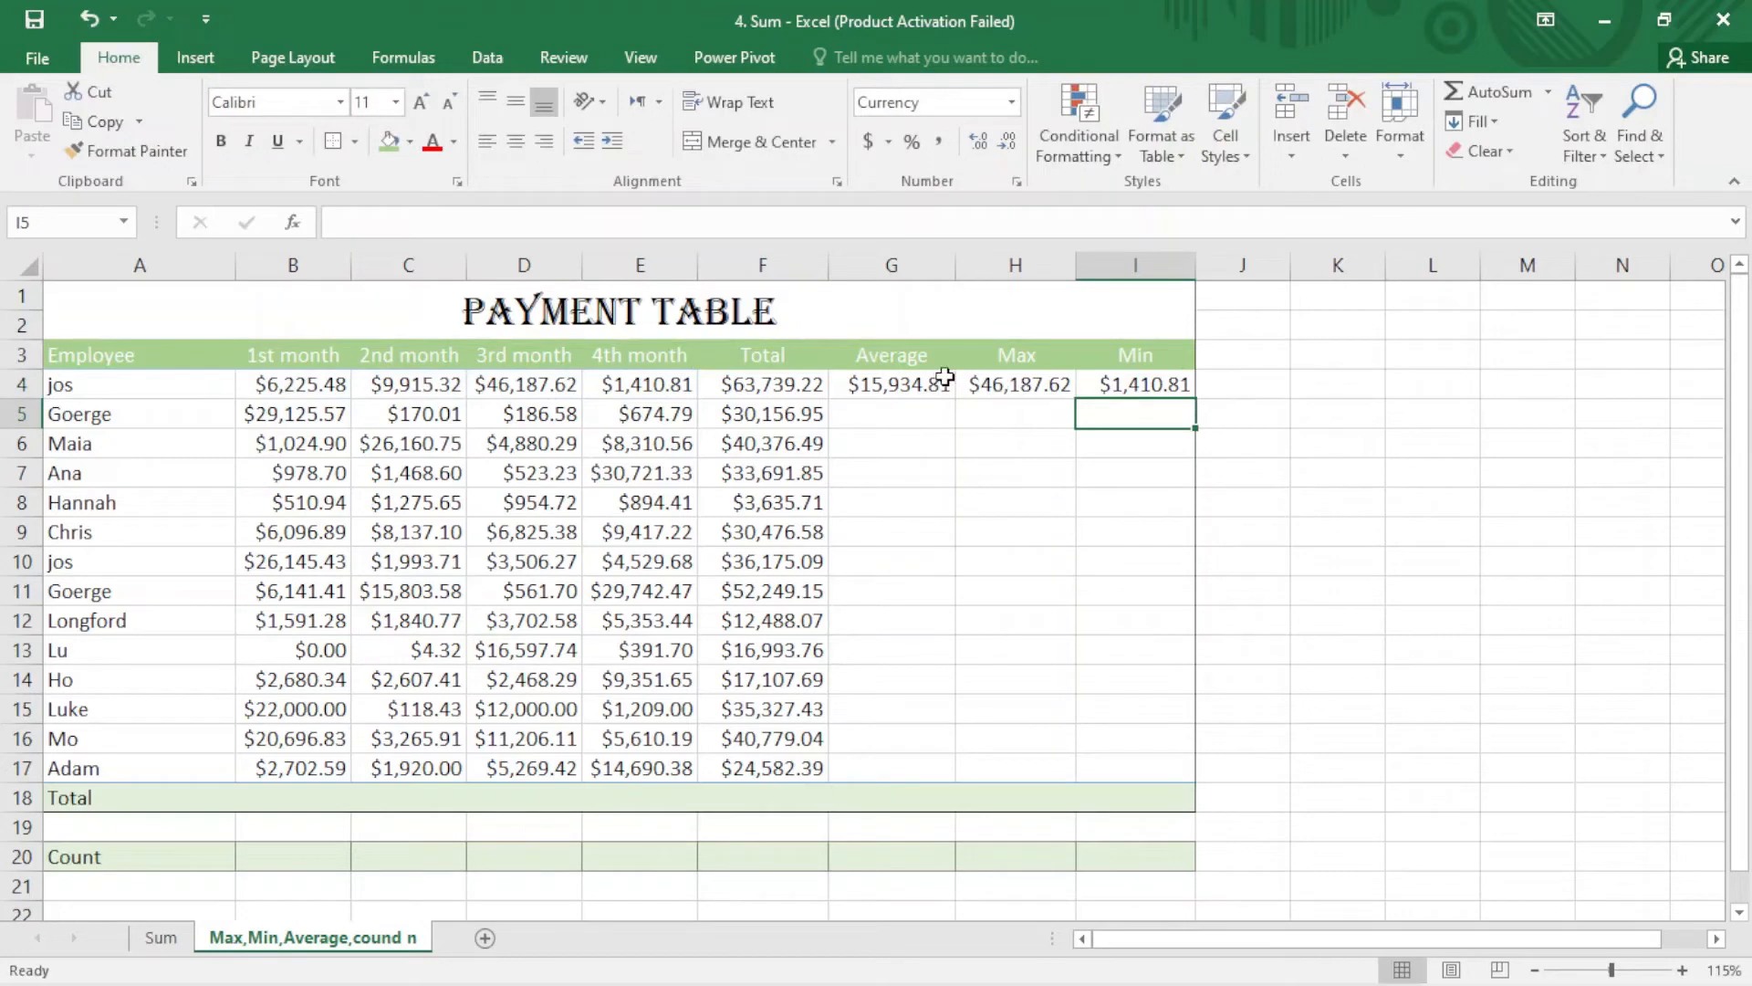
- Fill the Average, Max and Min formulas from G4:I4 down through row 17 and check the copy in G10
{"action": "left_click_drag", "start_coordinate": [945, 377], "coordinate": [1207, 780]}
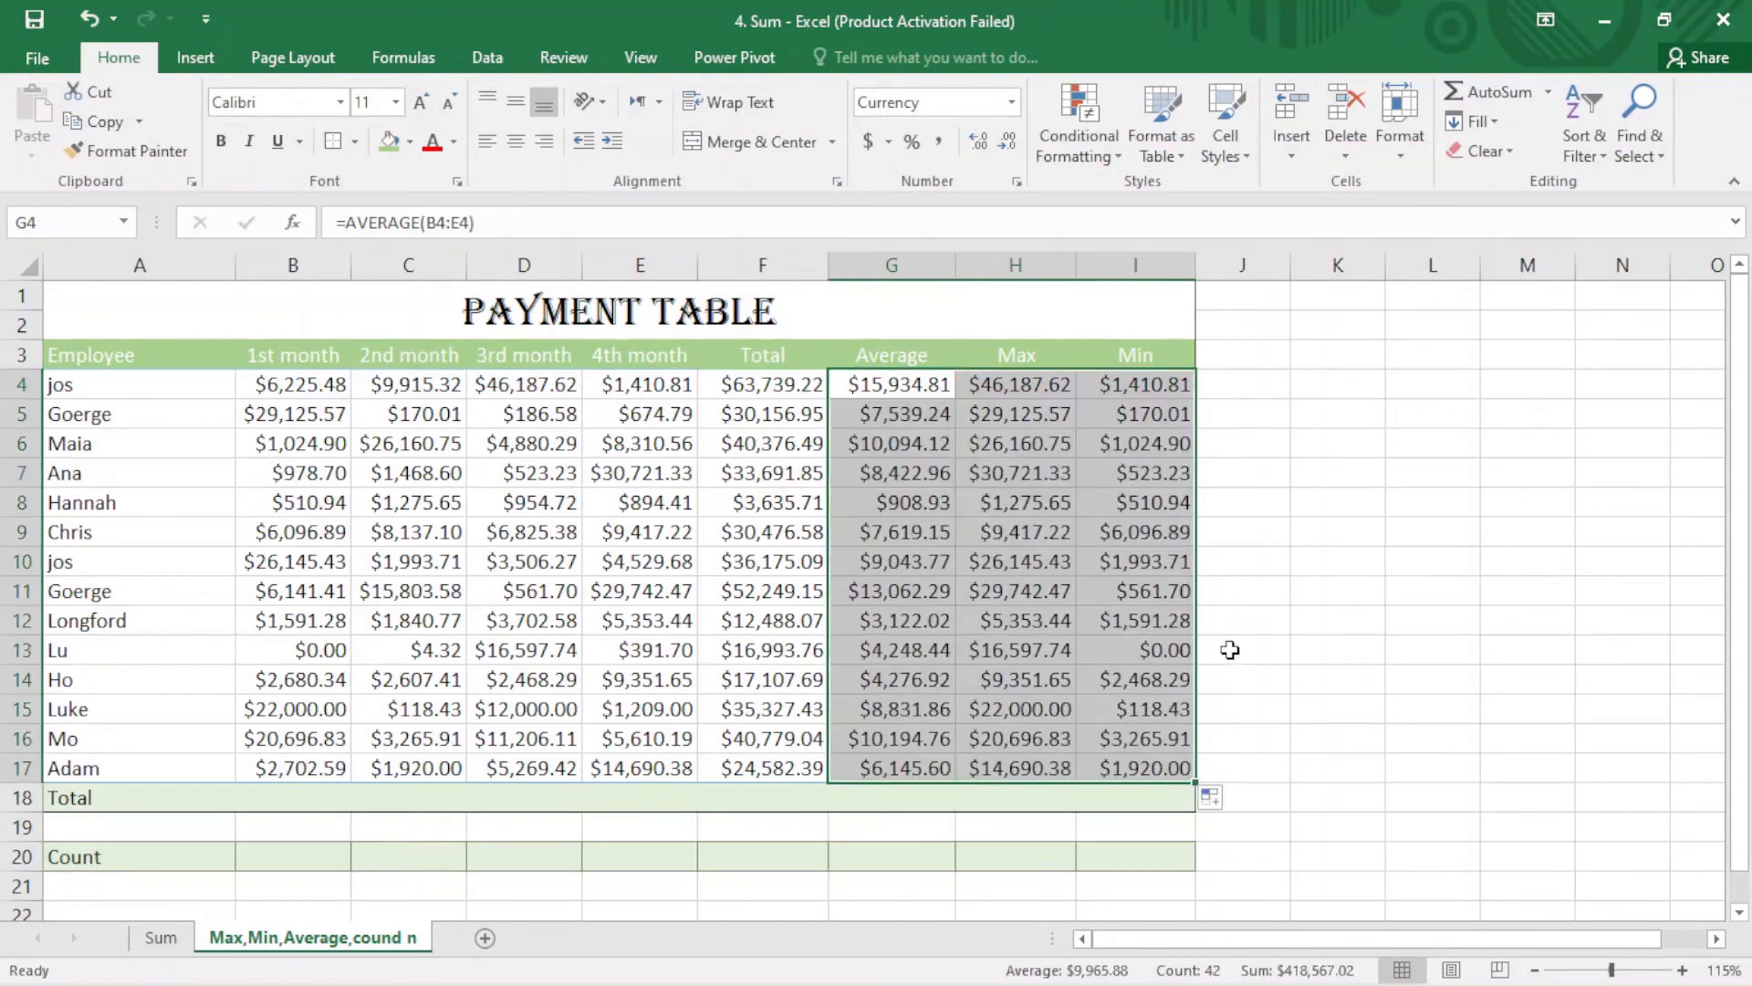
{"action": "left_click", "coordinate": [949, 568]}
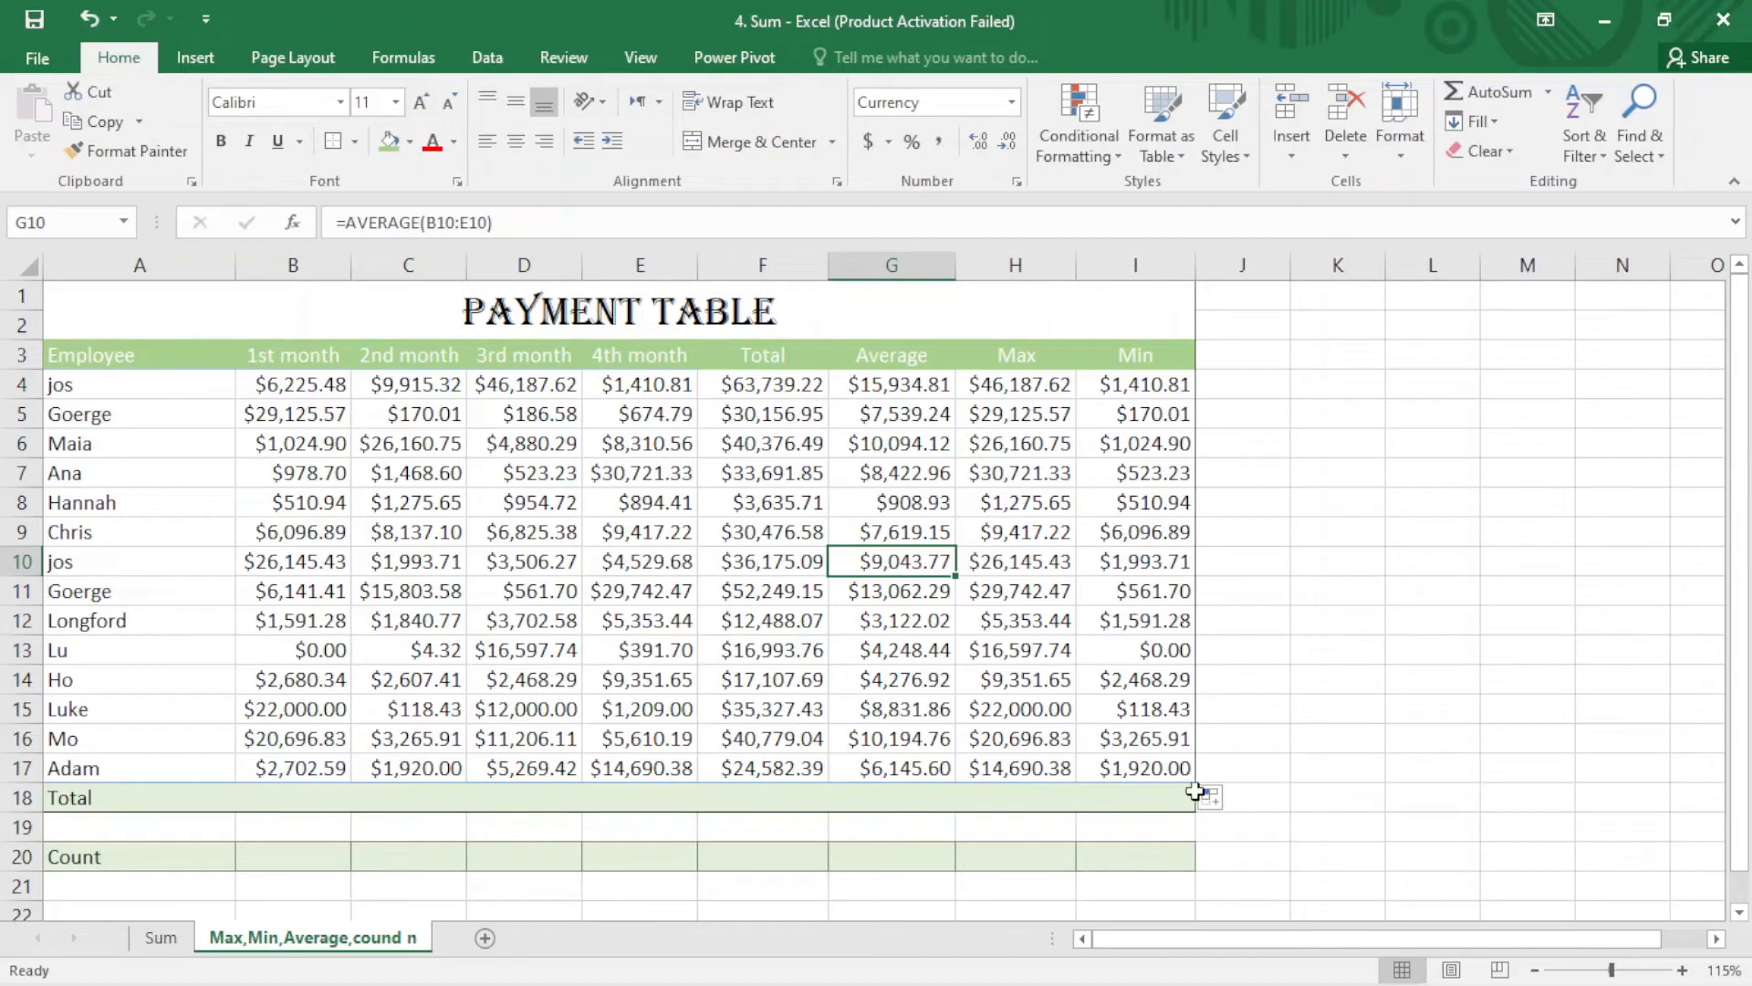
- Sum every column of the payment table in the Total row, B18:I18, with AutoSum
{"action": "left_click", "coordinate": [320, 800]}
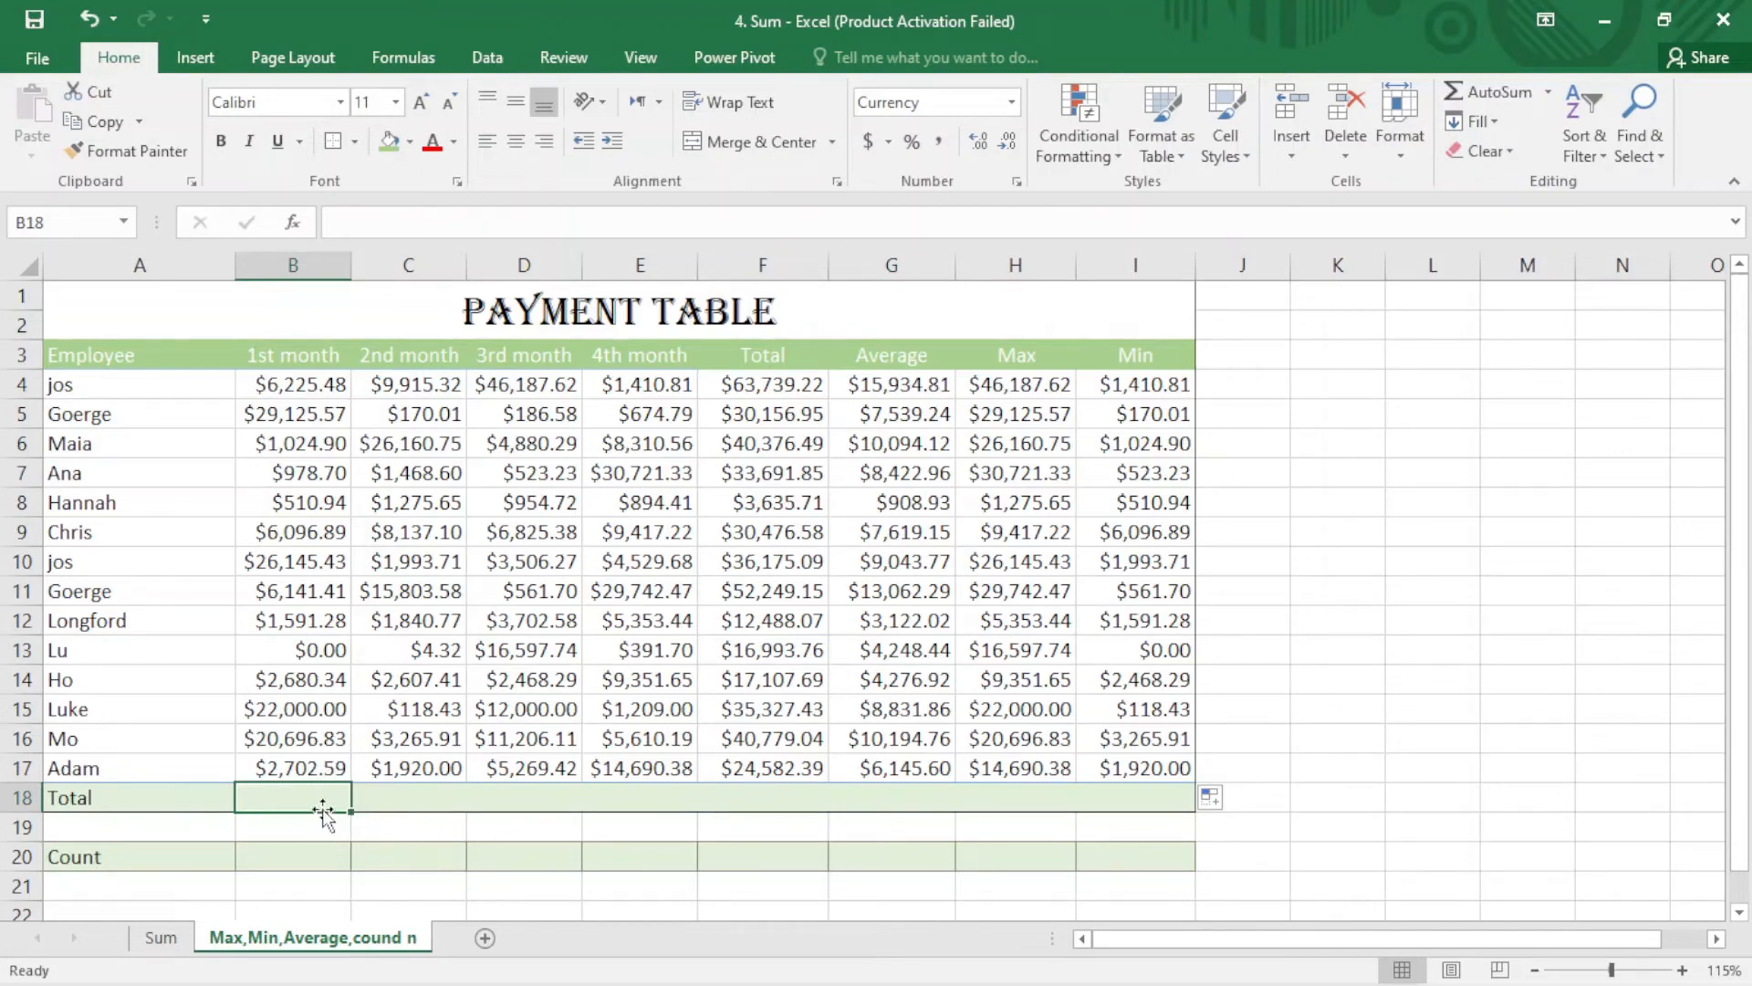
{"action": "left_click_drag", "start_coordinate": [321, 808], "coordinate": [1108, 802]}
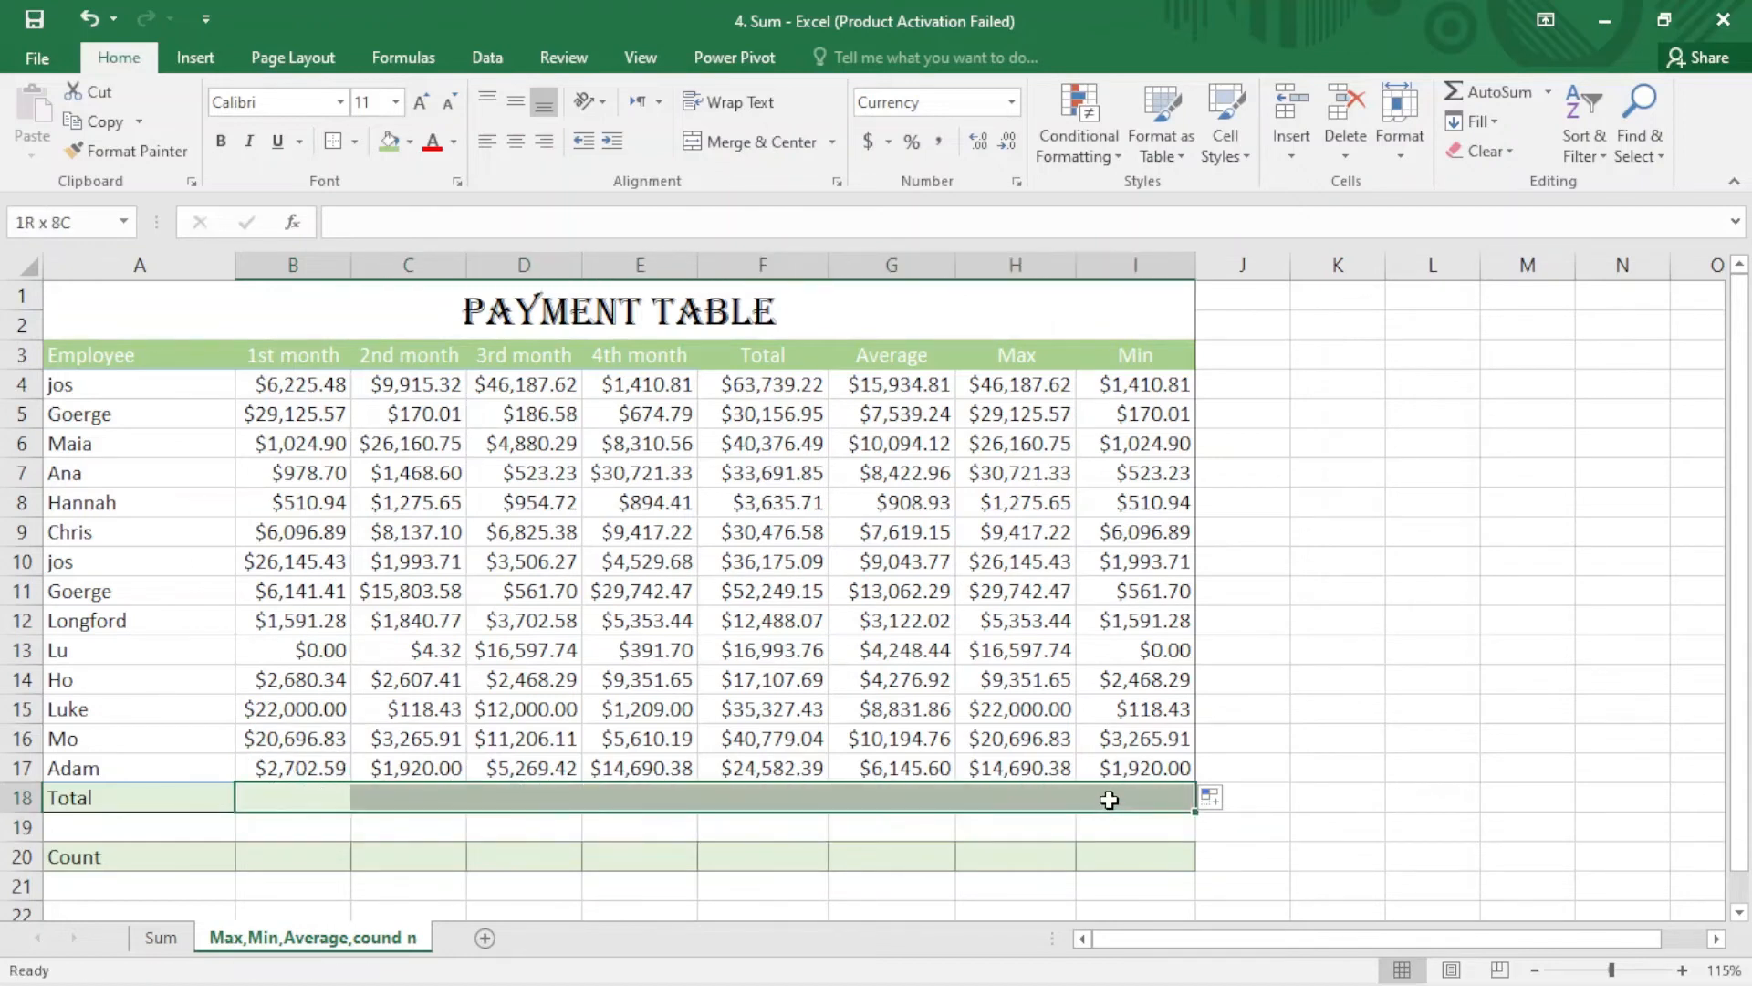
{"action": "left_click", "coordinate": [1482, 88]}
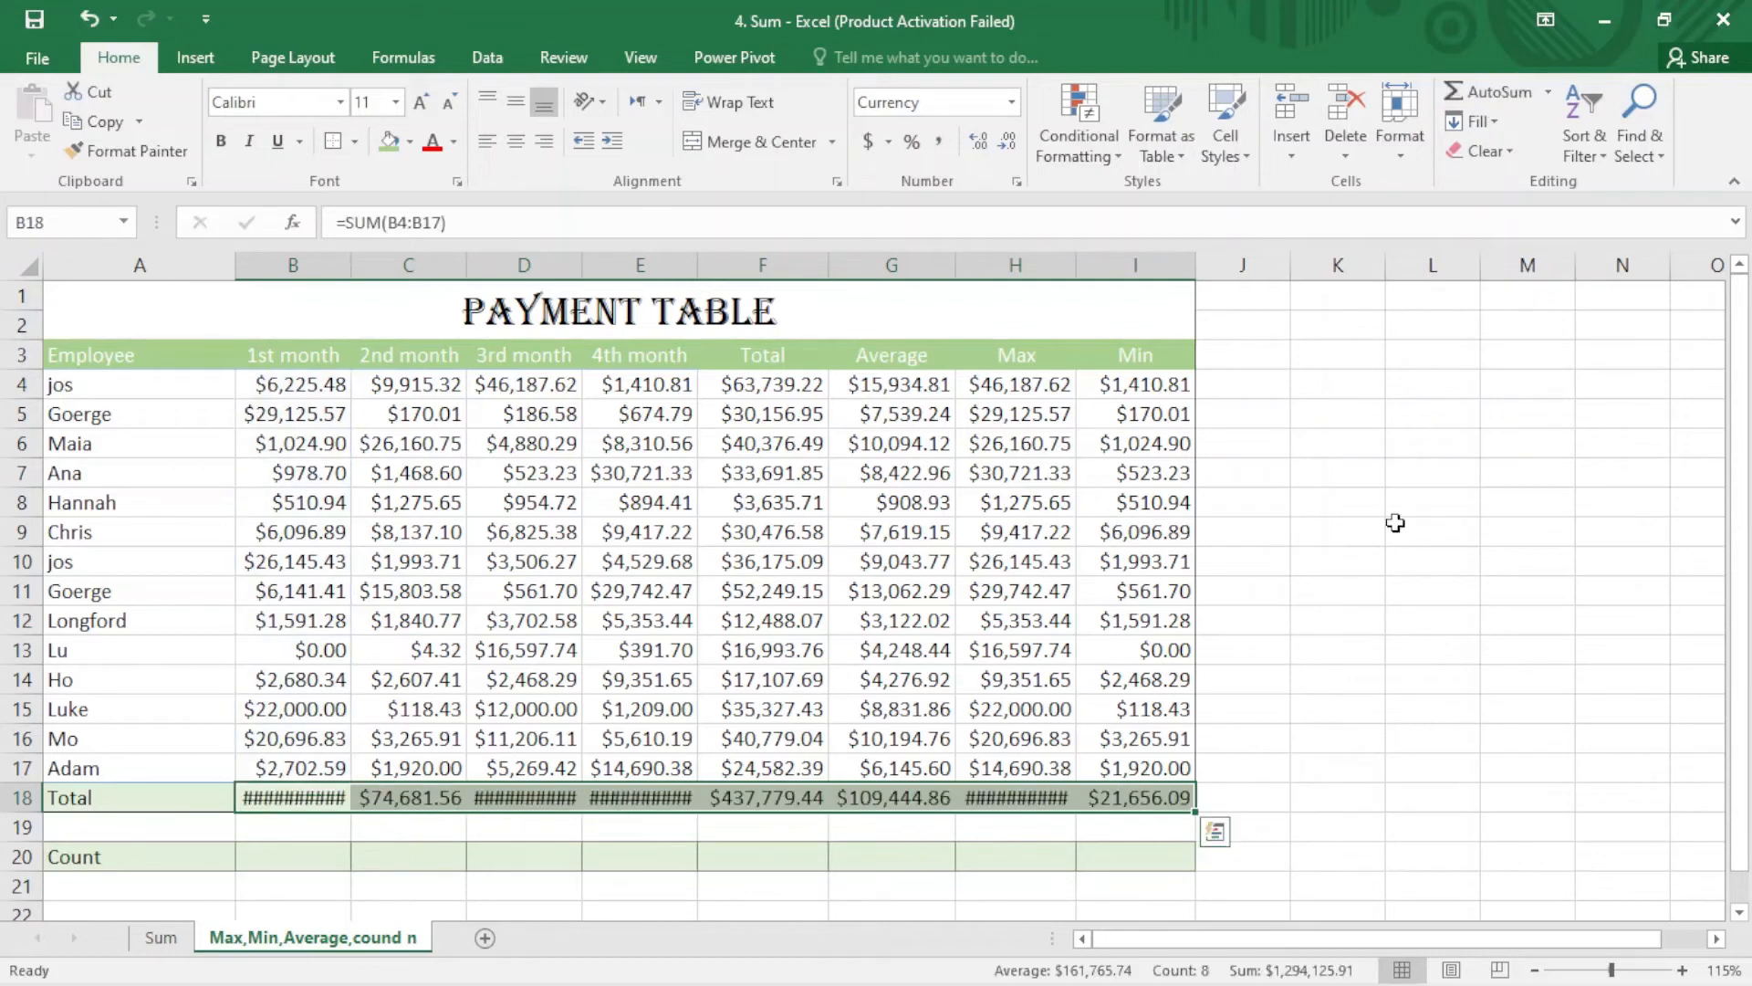
- Autofit the widths of columns D, E, H and B to their contents
{"action": "double_click", "coordinate": [582, 262]}
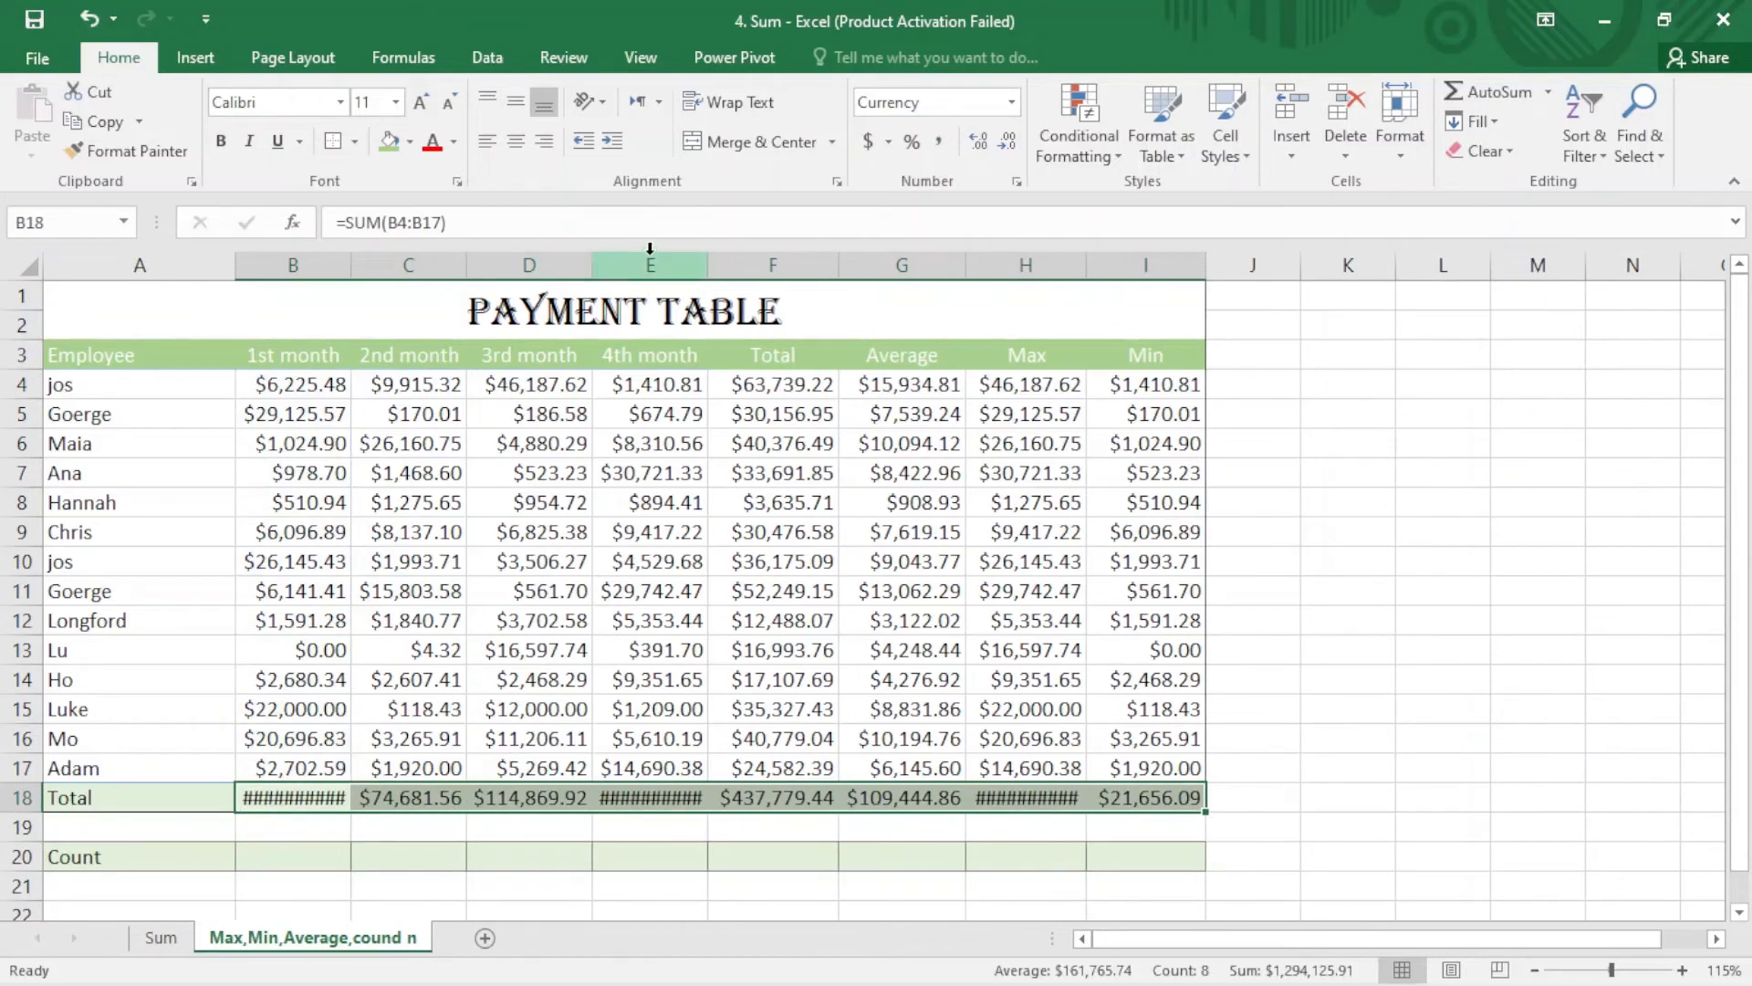
{"action": "double_click", "coordinate": [707, 260]}
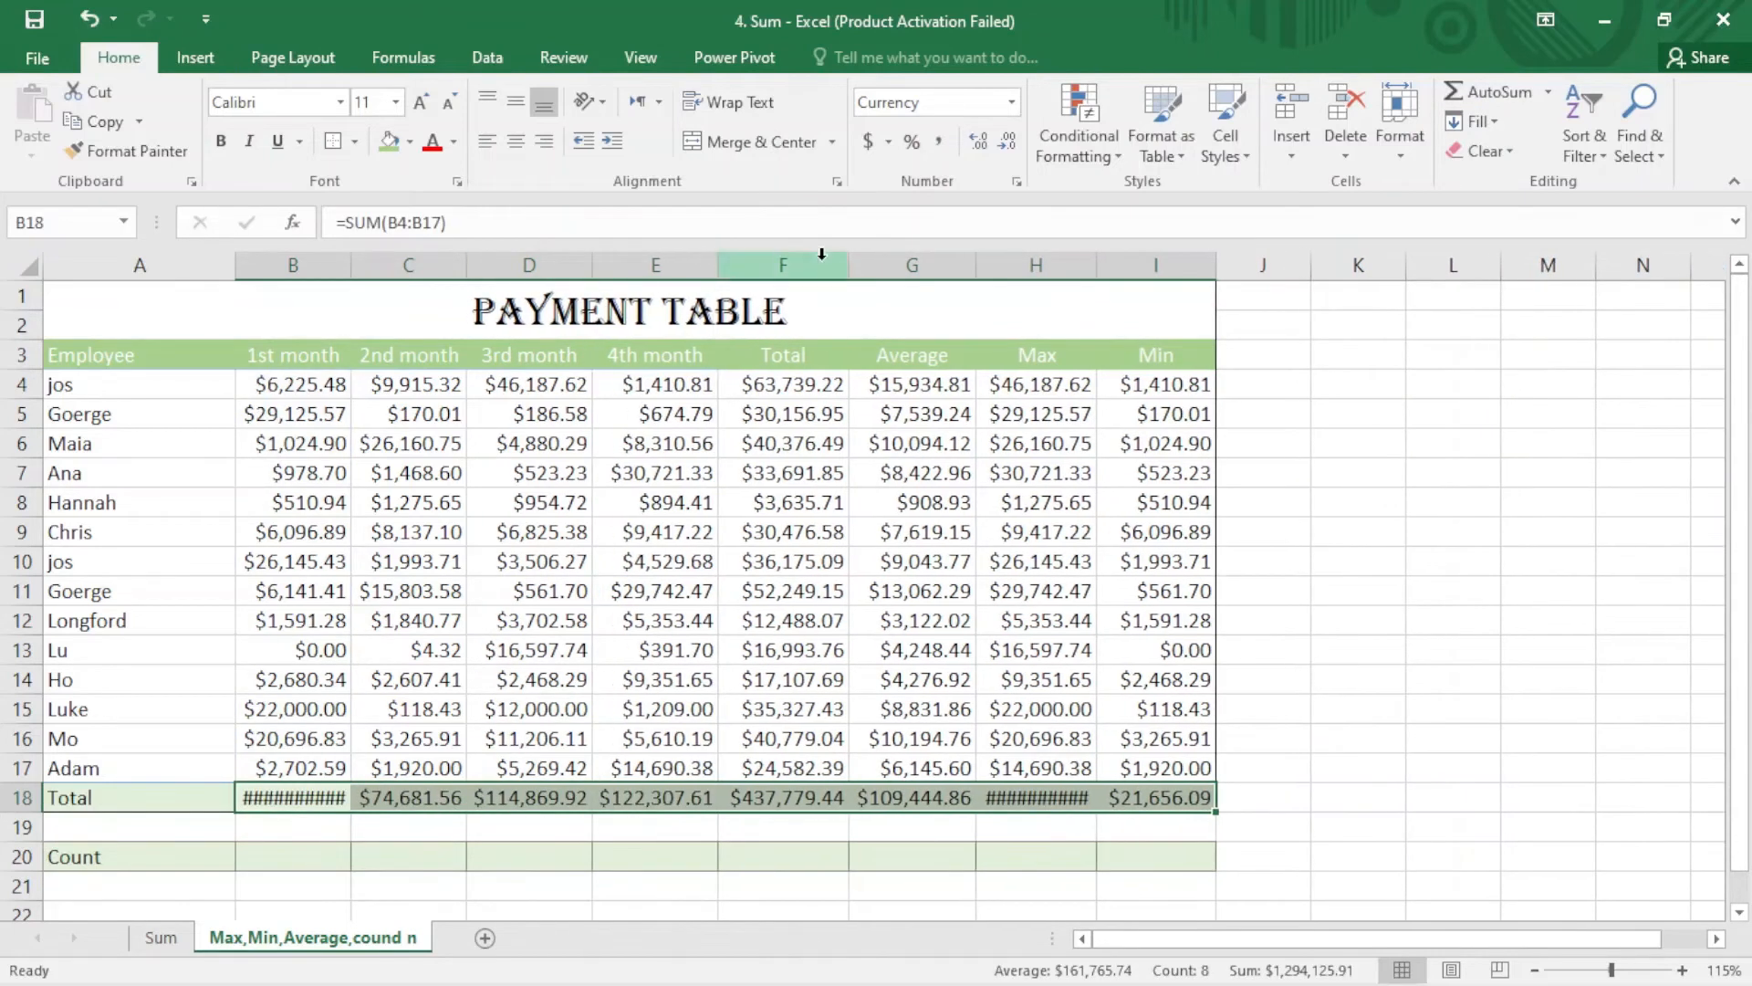
{"action": "double_click", "coordinate": [1096, 263]}
{"action": "double_click", "coordinate": [355, 265]}
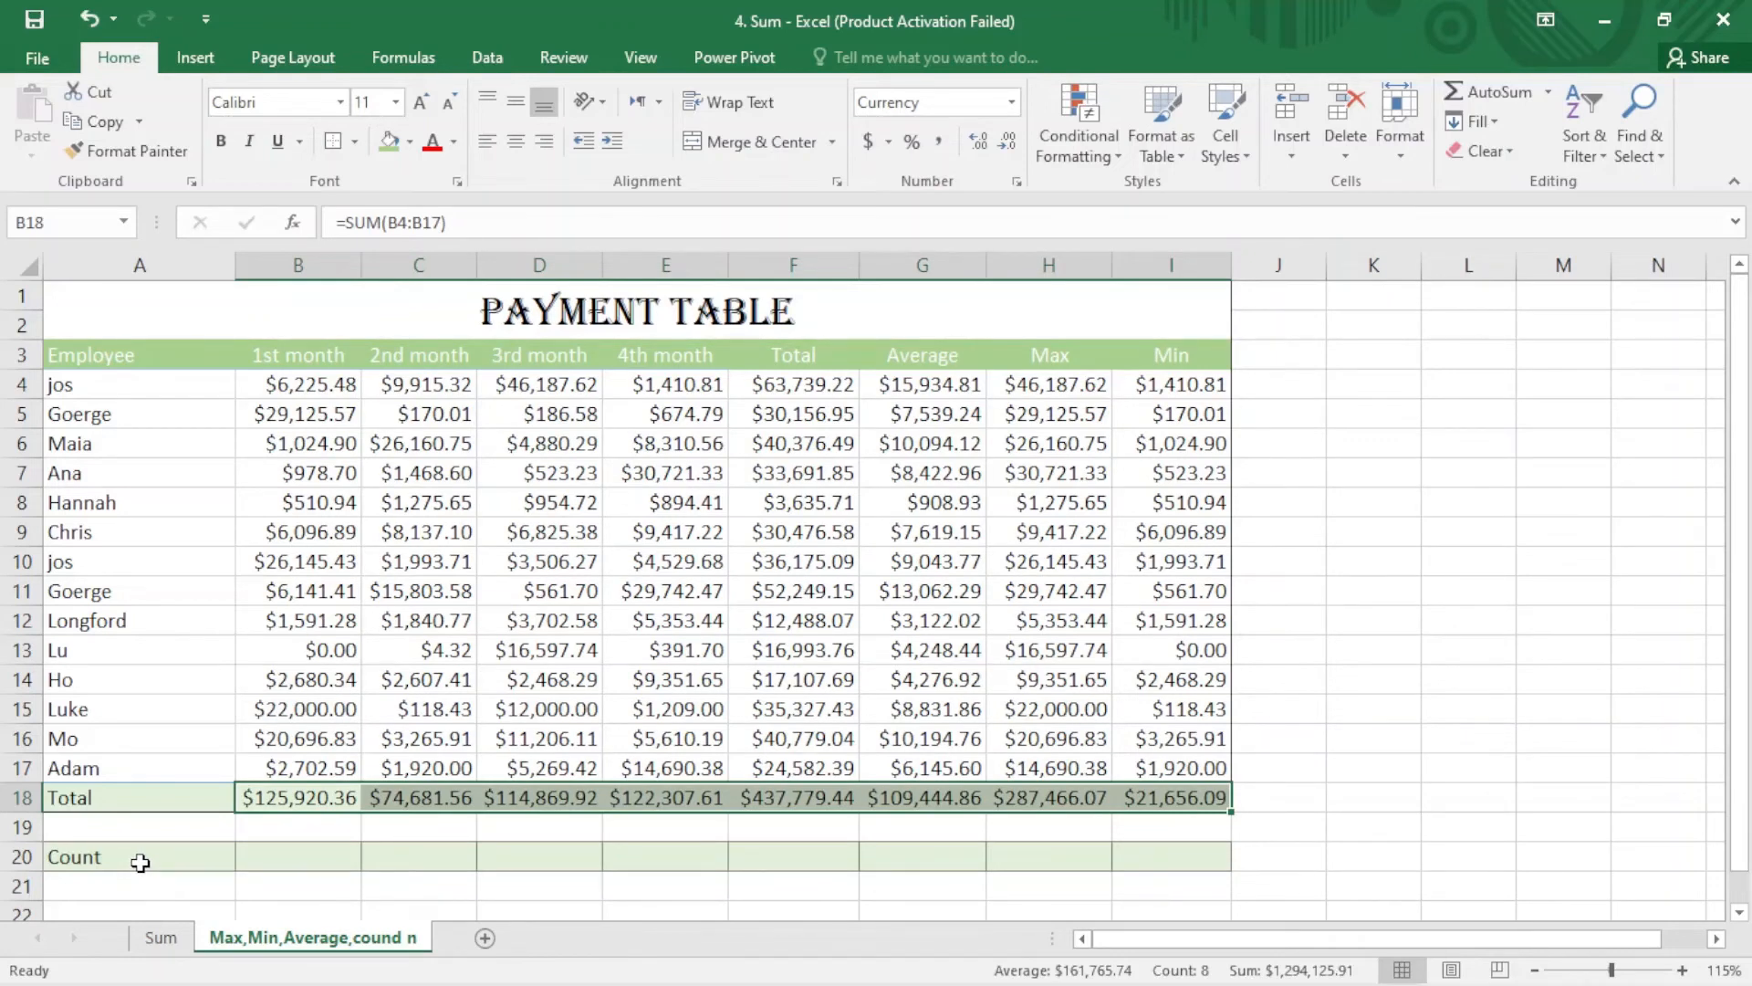
- Enter =COUNT(B4:B17) in cell B20 to count the first month's payments
{"action": "left_click", "coordinate": [1548, 92]}
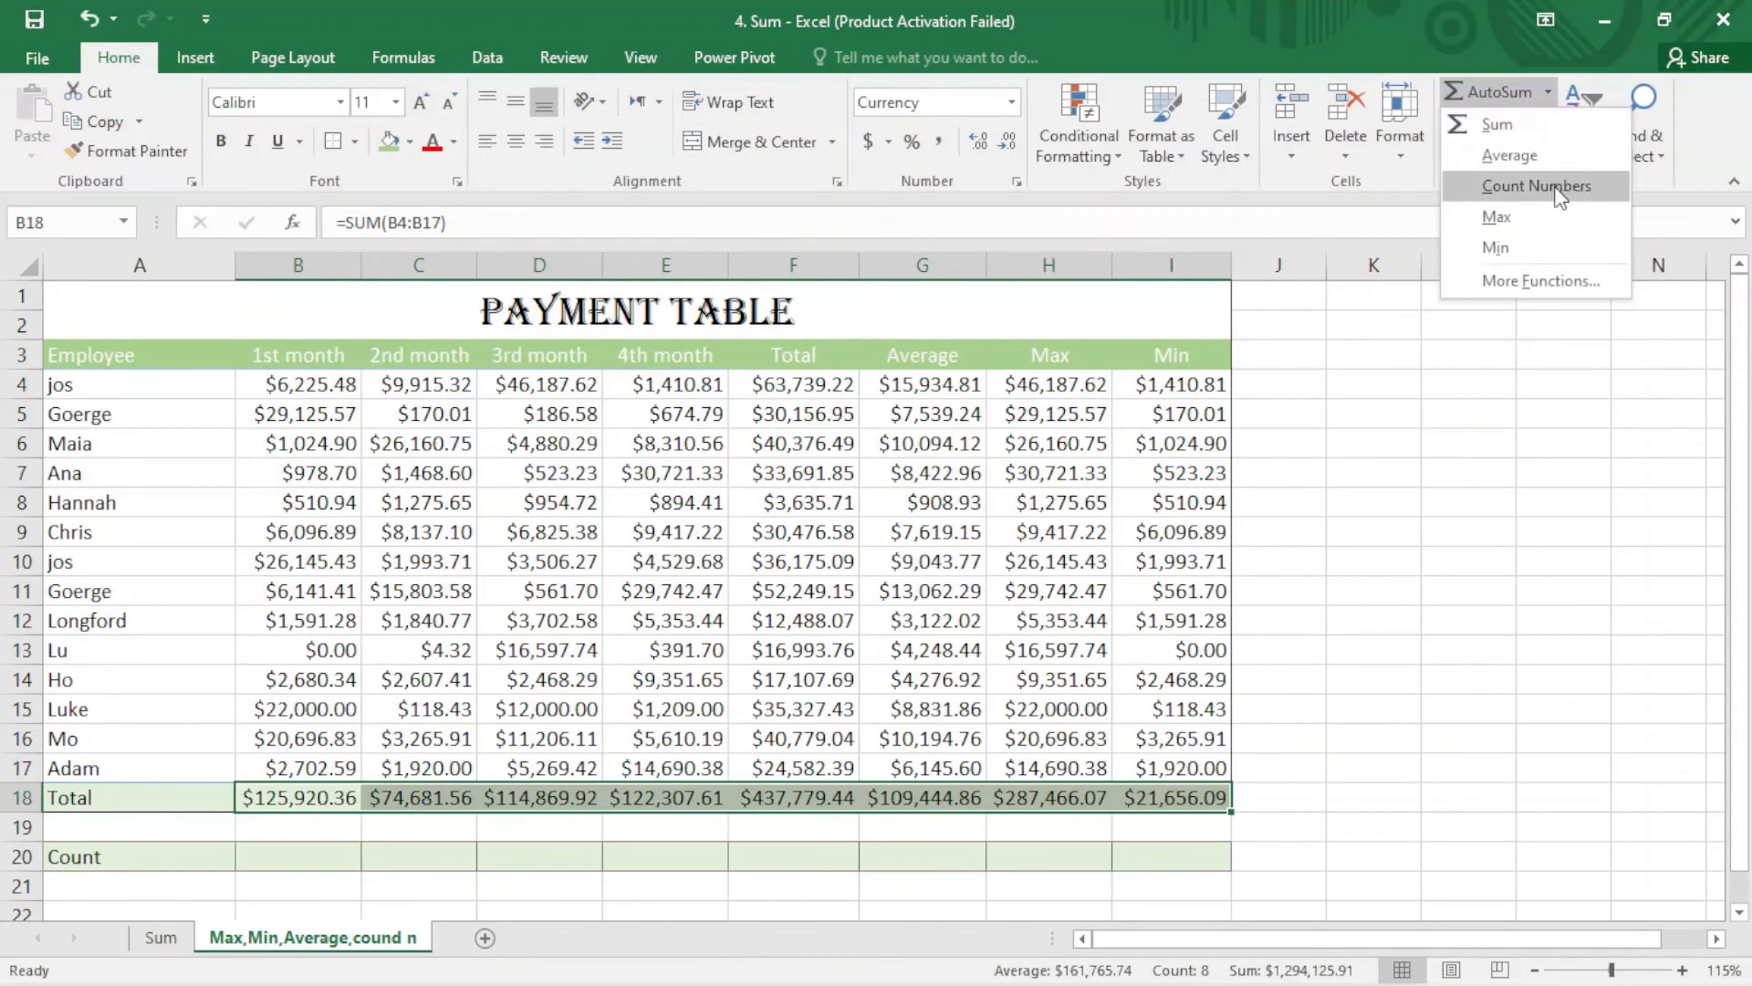
{"action": "left_click", "coordinate": [1552, 95]}
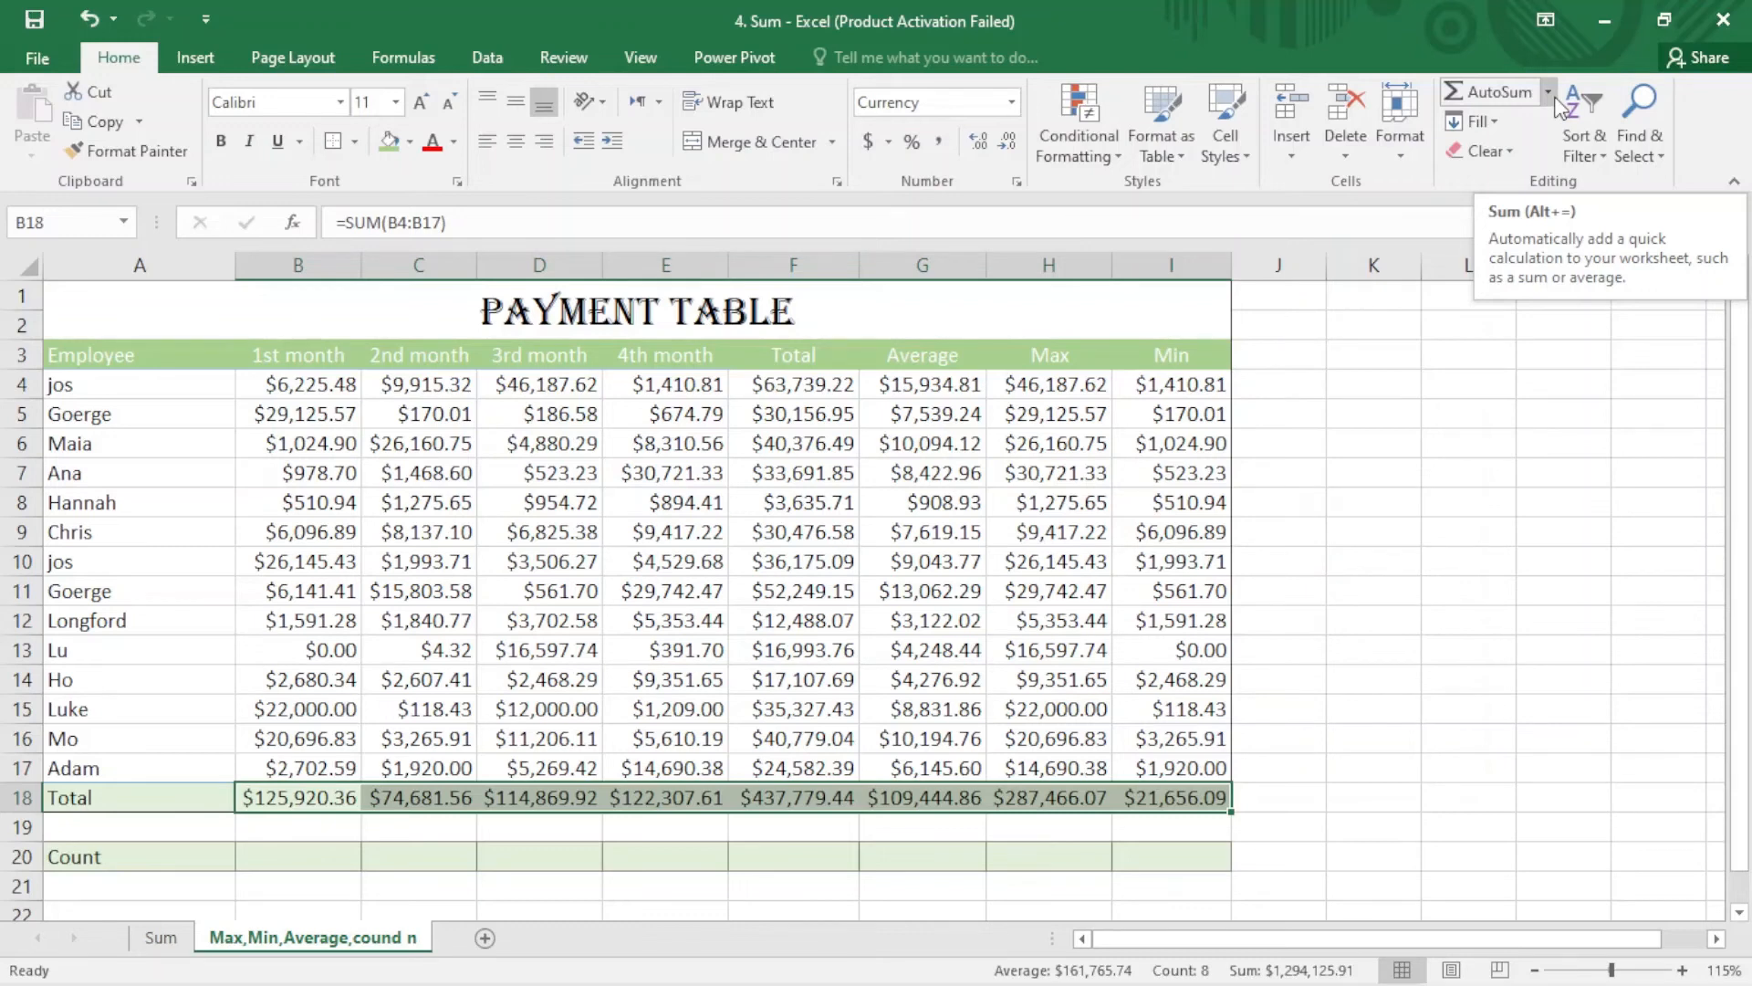
{"action": "left_click", "coordinate": [274, 858]}
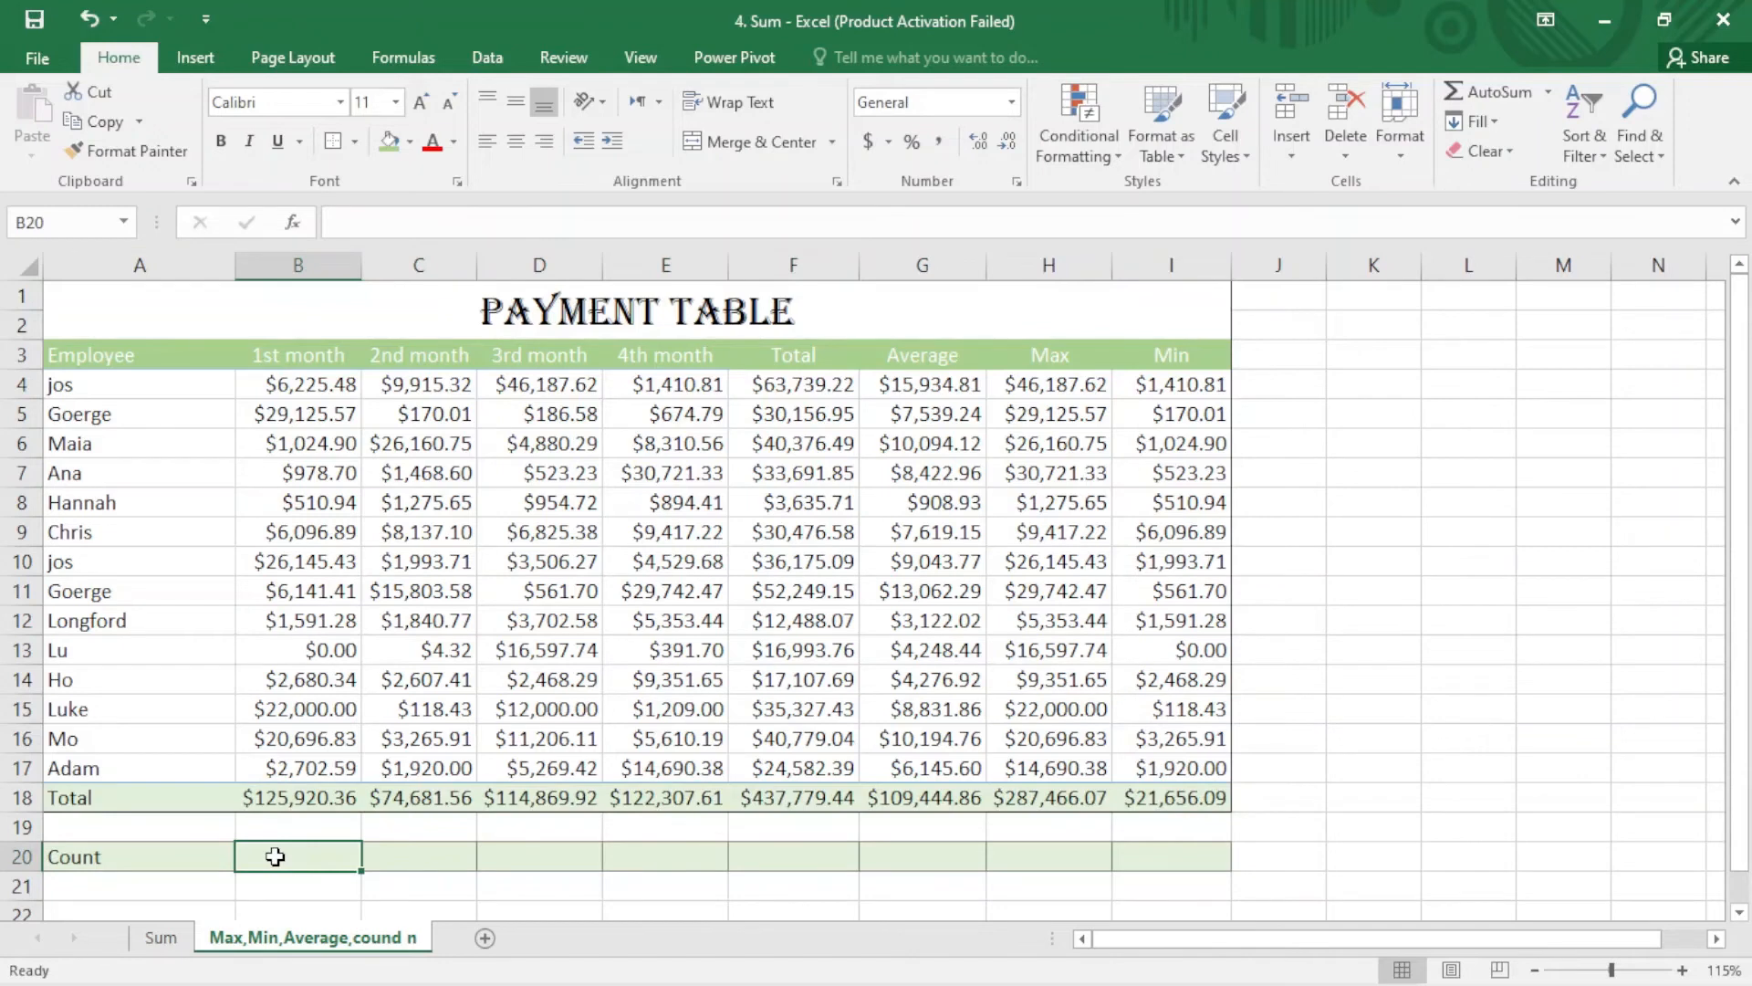
{"action": "type", "text": "="}
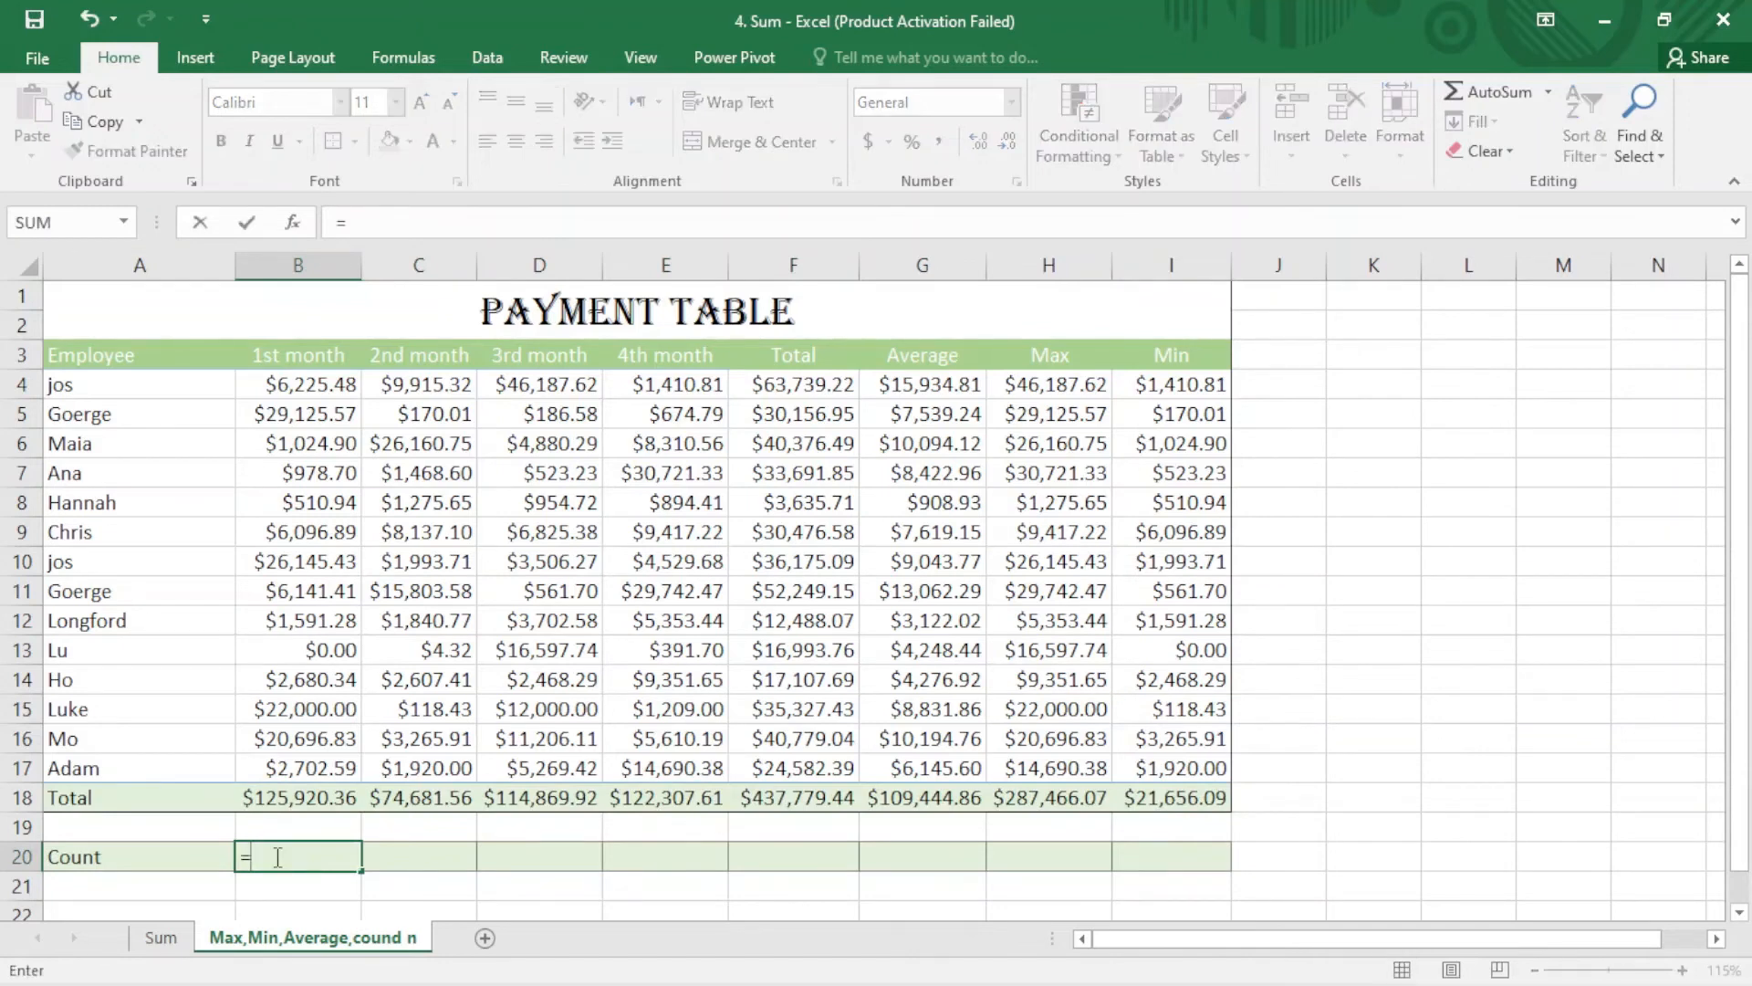
{"action": "type", "text": "coun"}
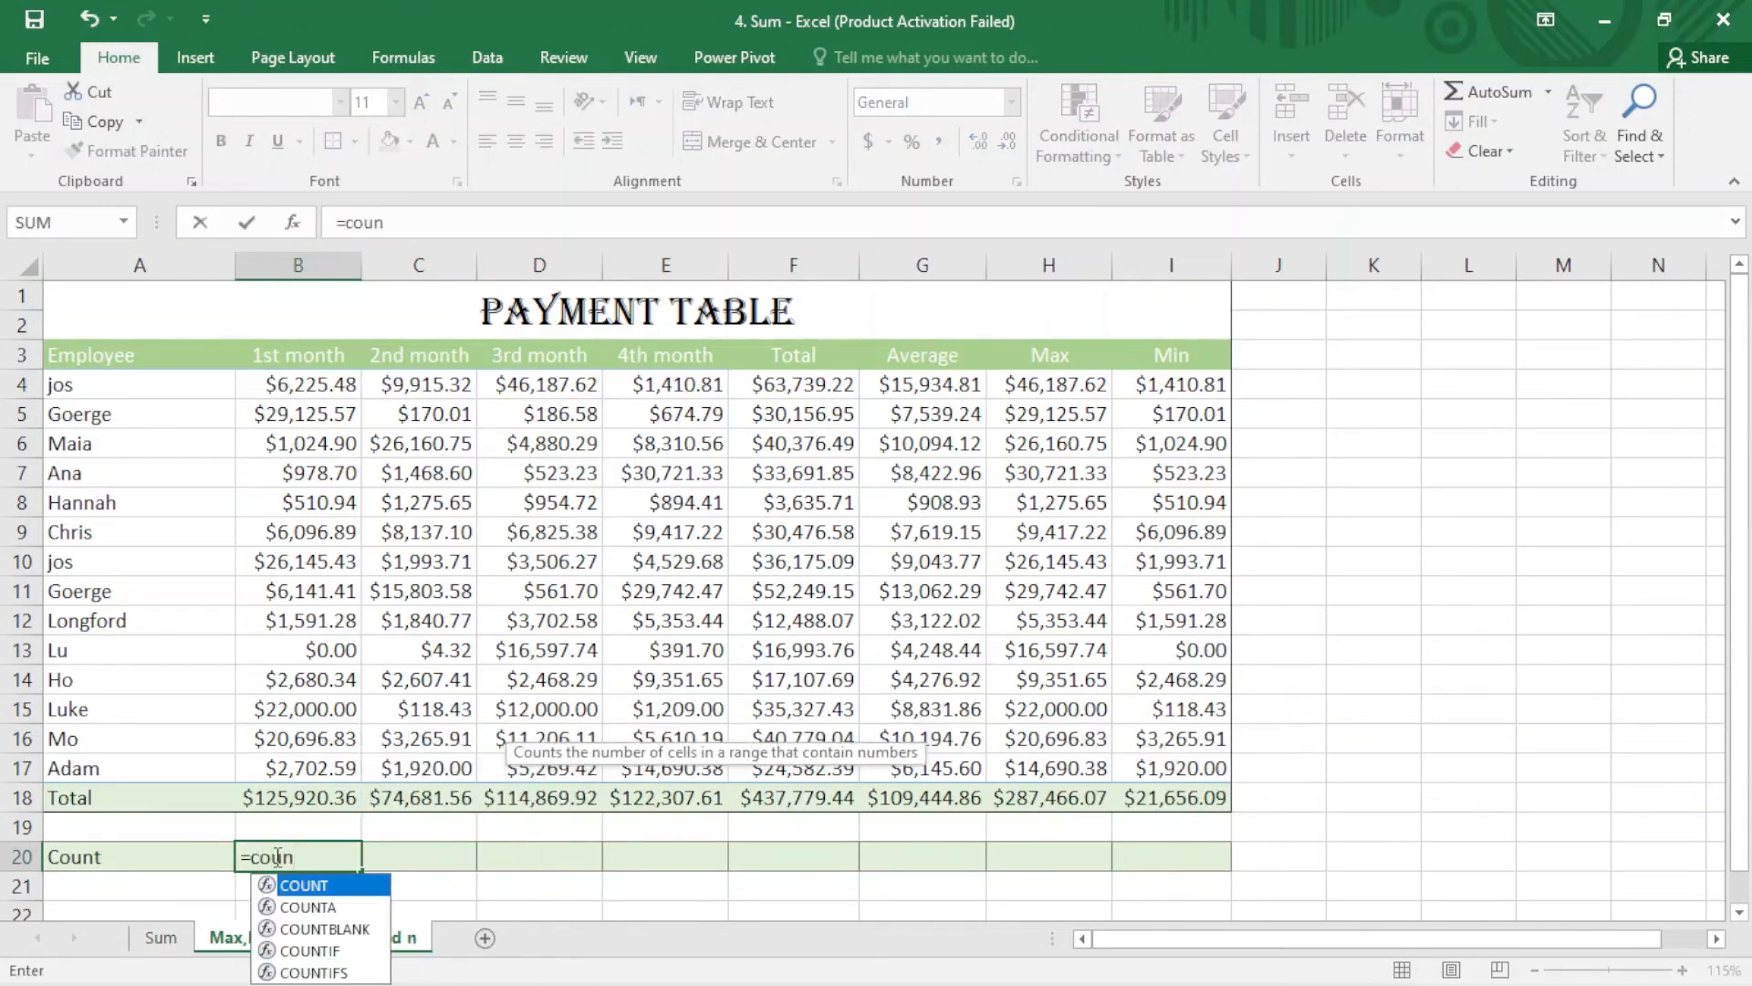
{"action": "type", "text": "t"}
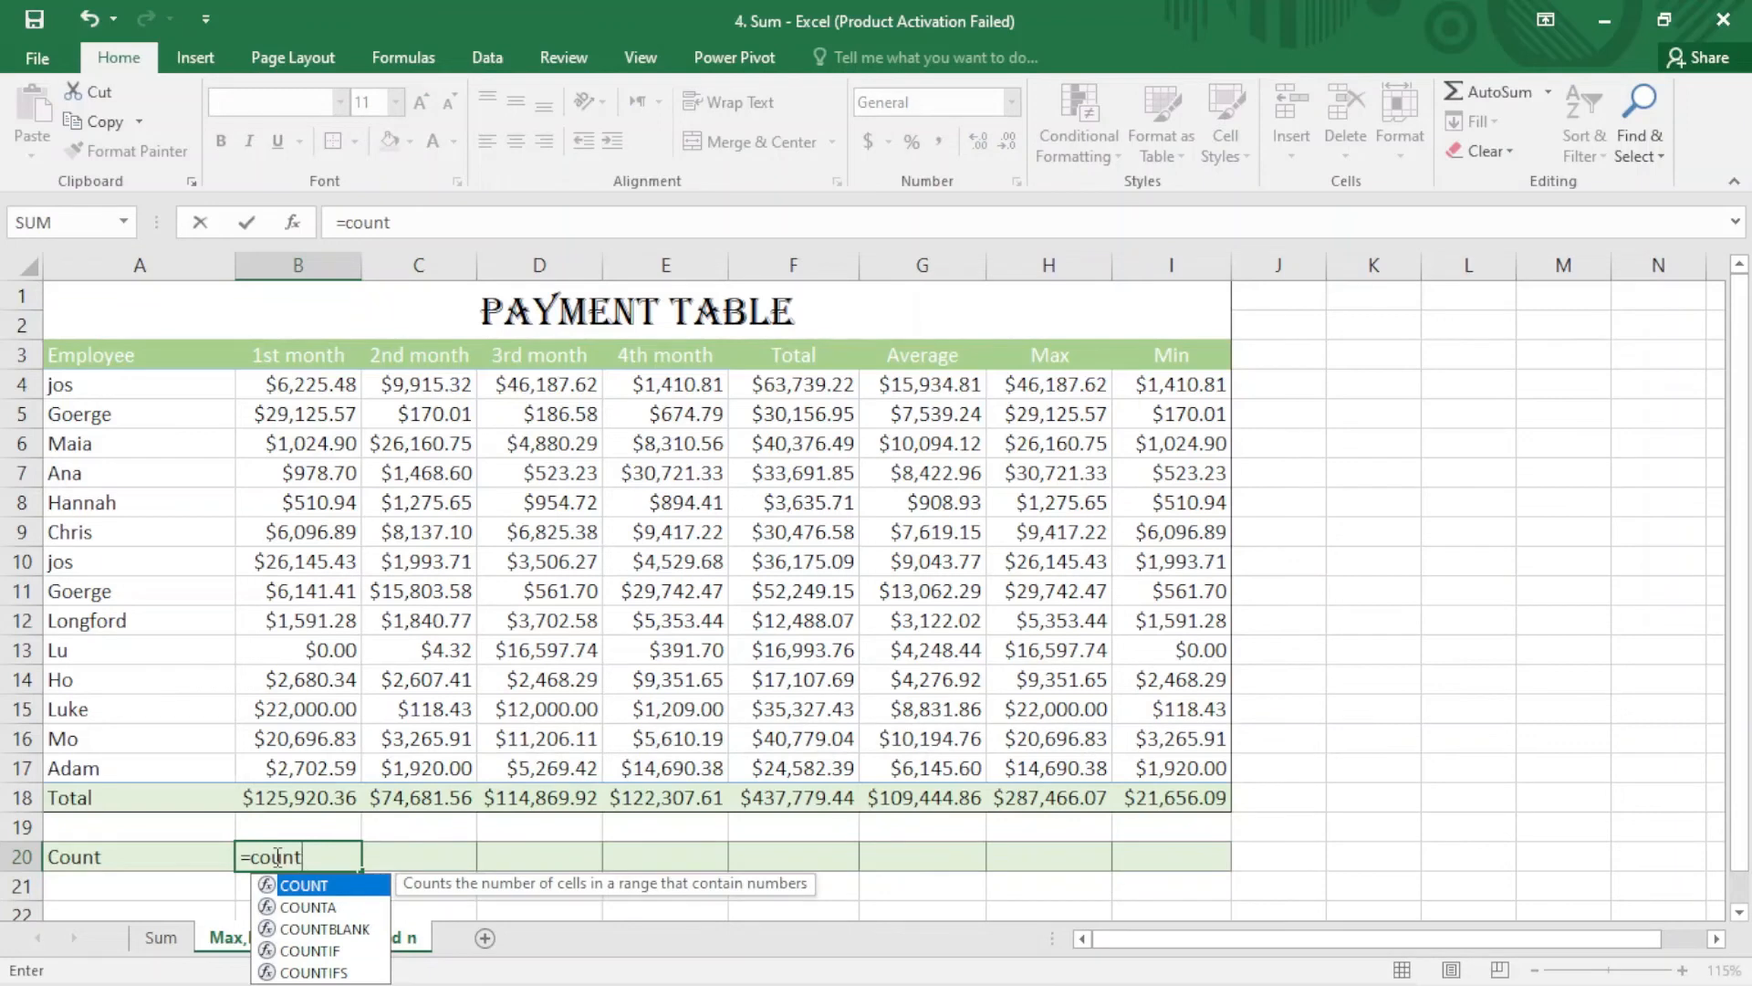
{"action": "key", "text": "Tab"}
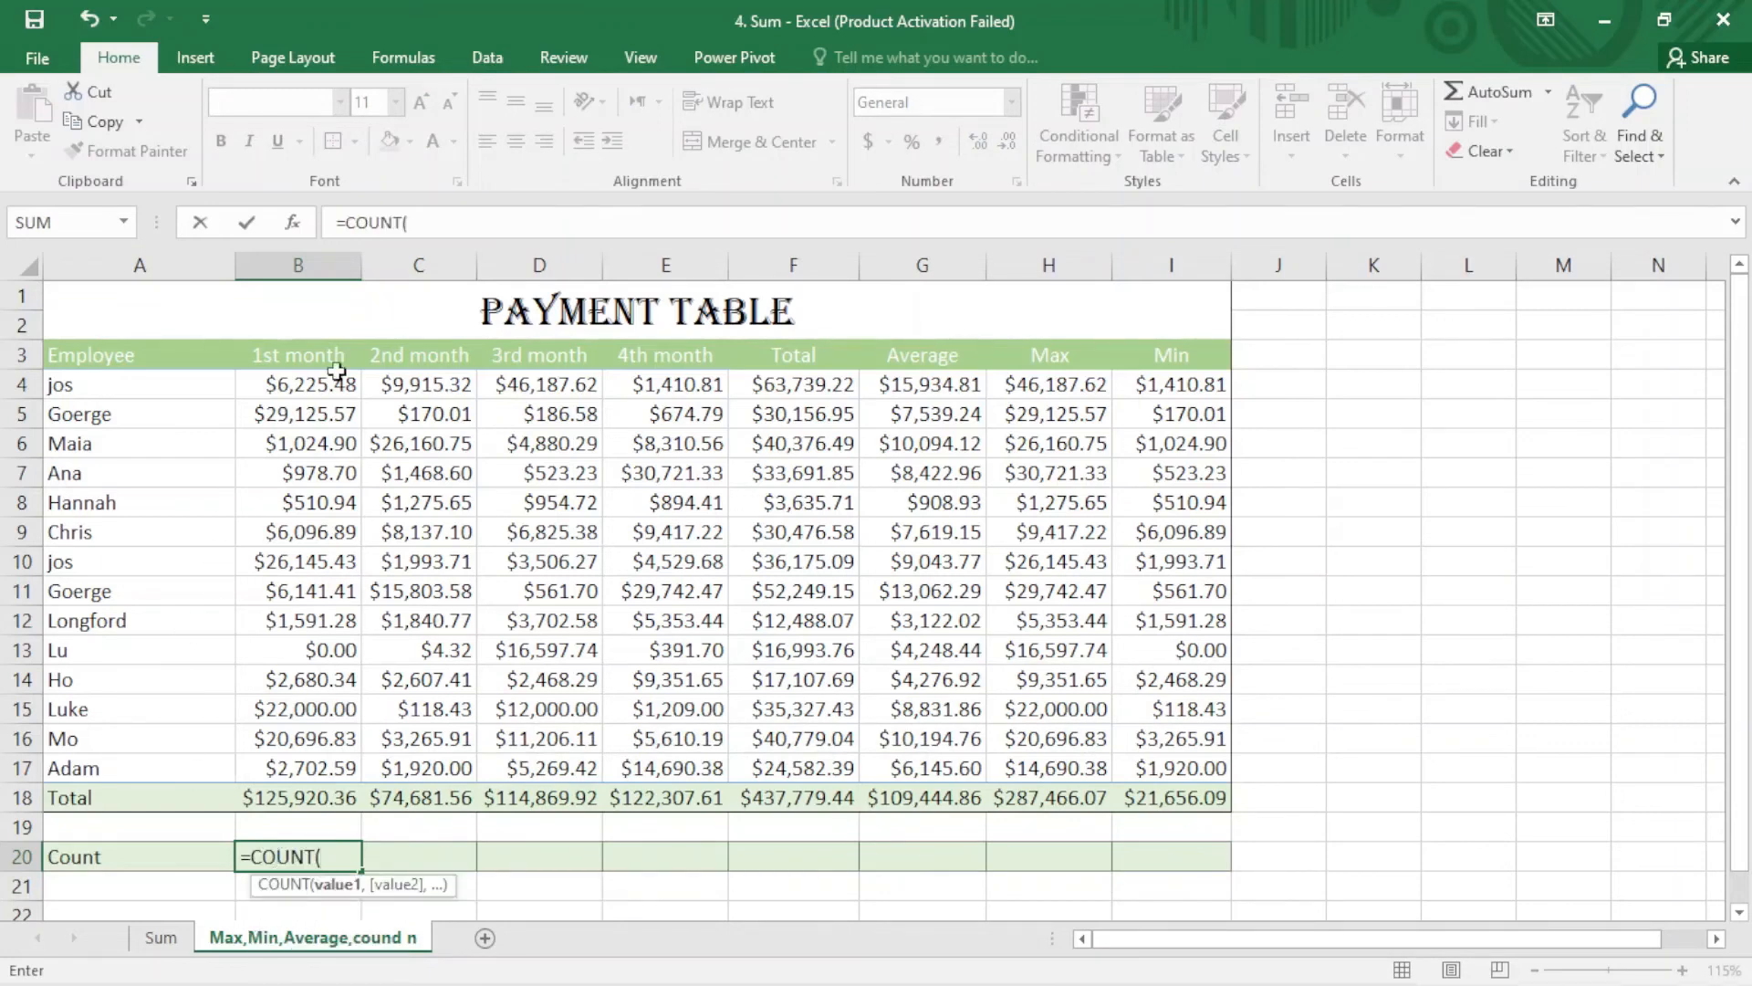
{"action": "left_click_drag", "start_coordinate": [337, 372], "coordinate": [343, 763]}
{"action": "type", "text": ")"}
{"action": "key", "text": "Return"}
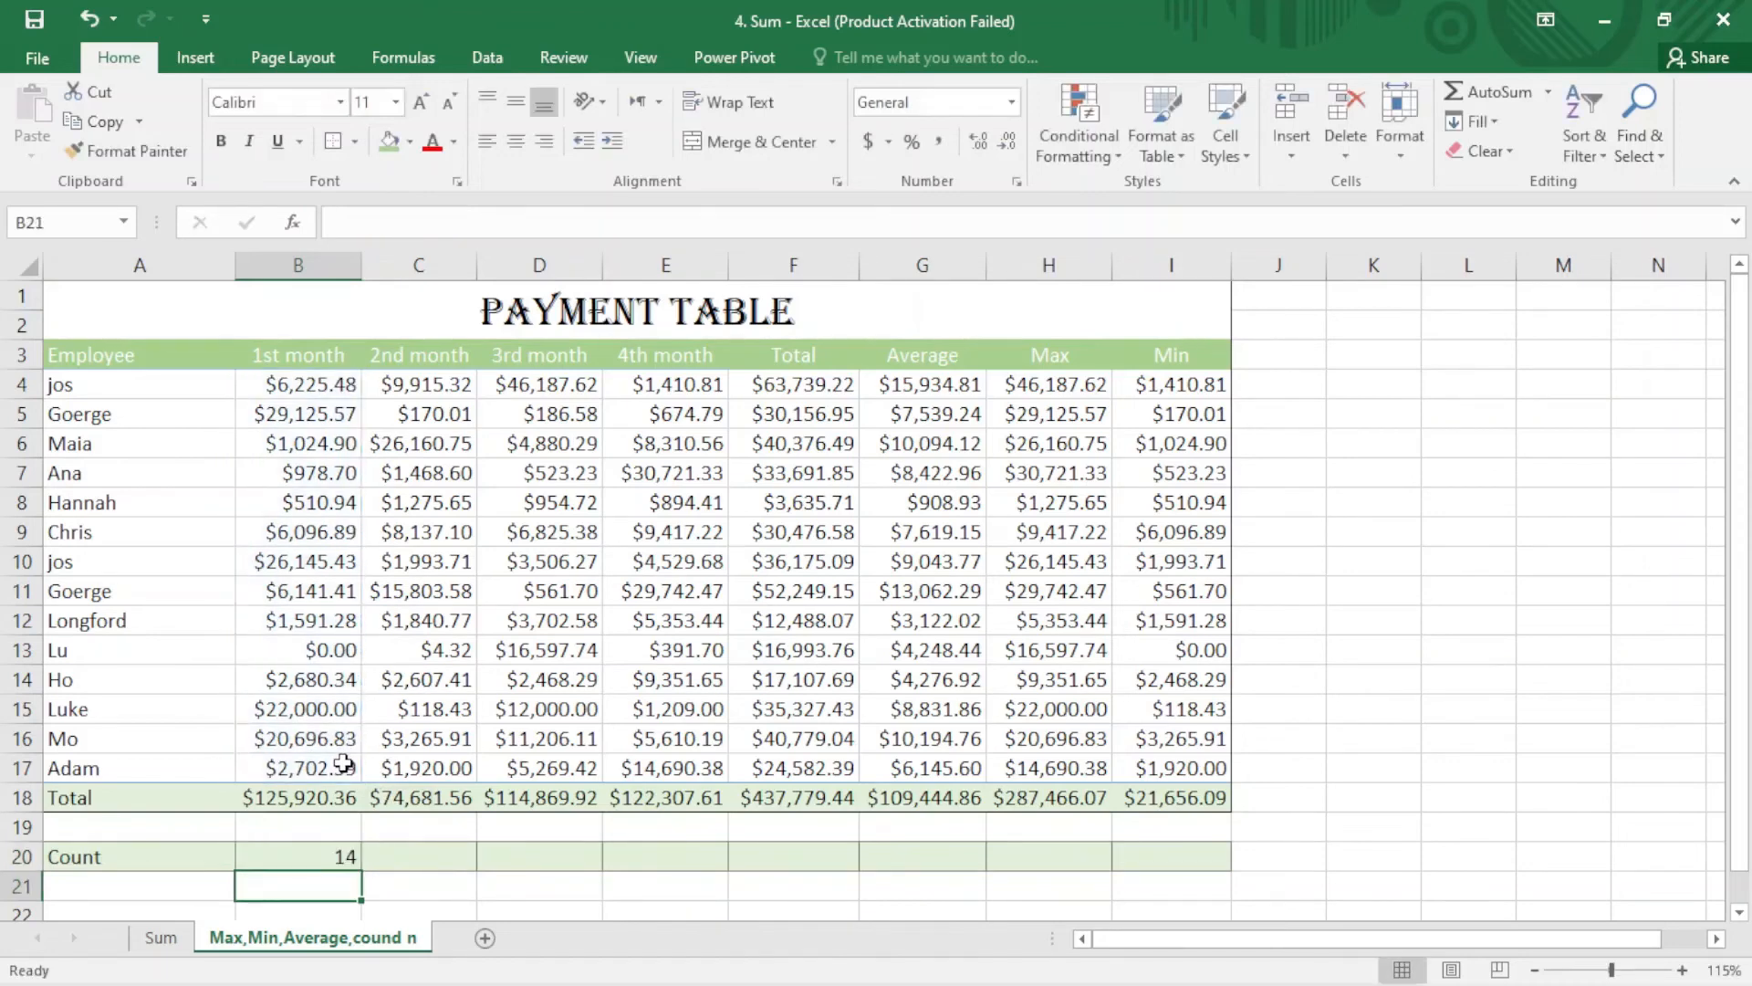
- Insert the AutoSum Count Numbers function in C20 with range C4:C17 and fill it across the Count row through I20
{"action": "left_click", "coordinate": [417, 857]}
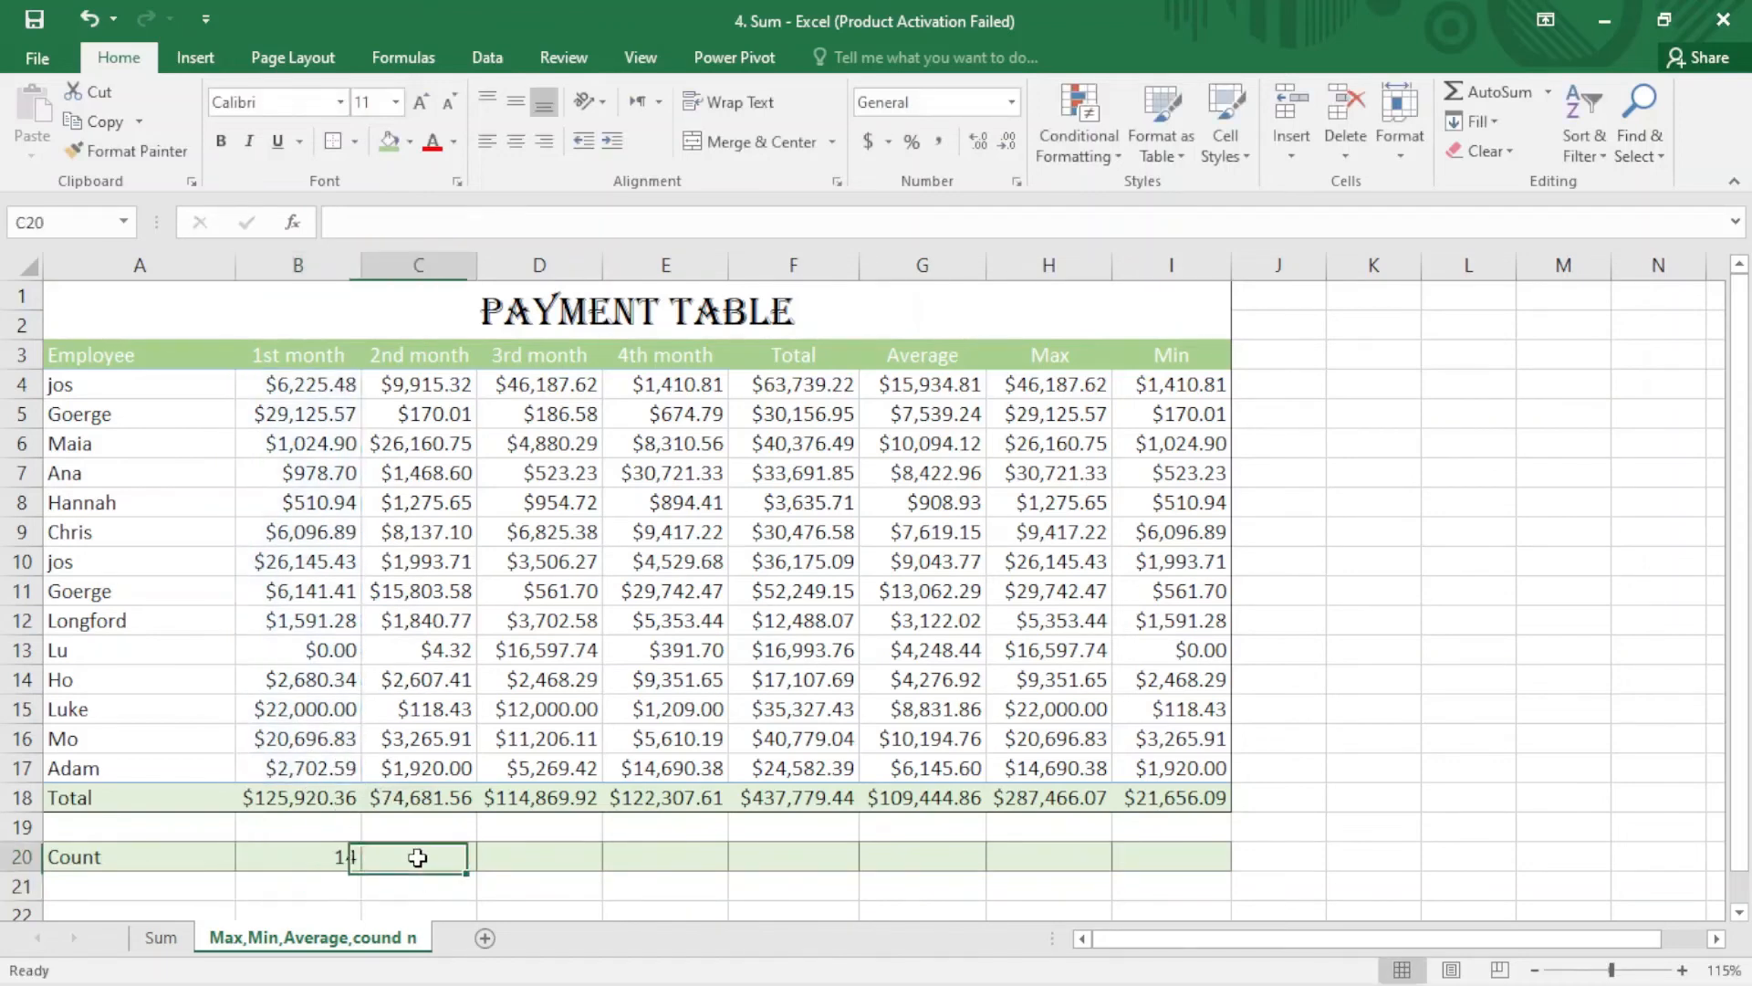
{"action": "left_click", "coordinate": [1549, 92]}
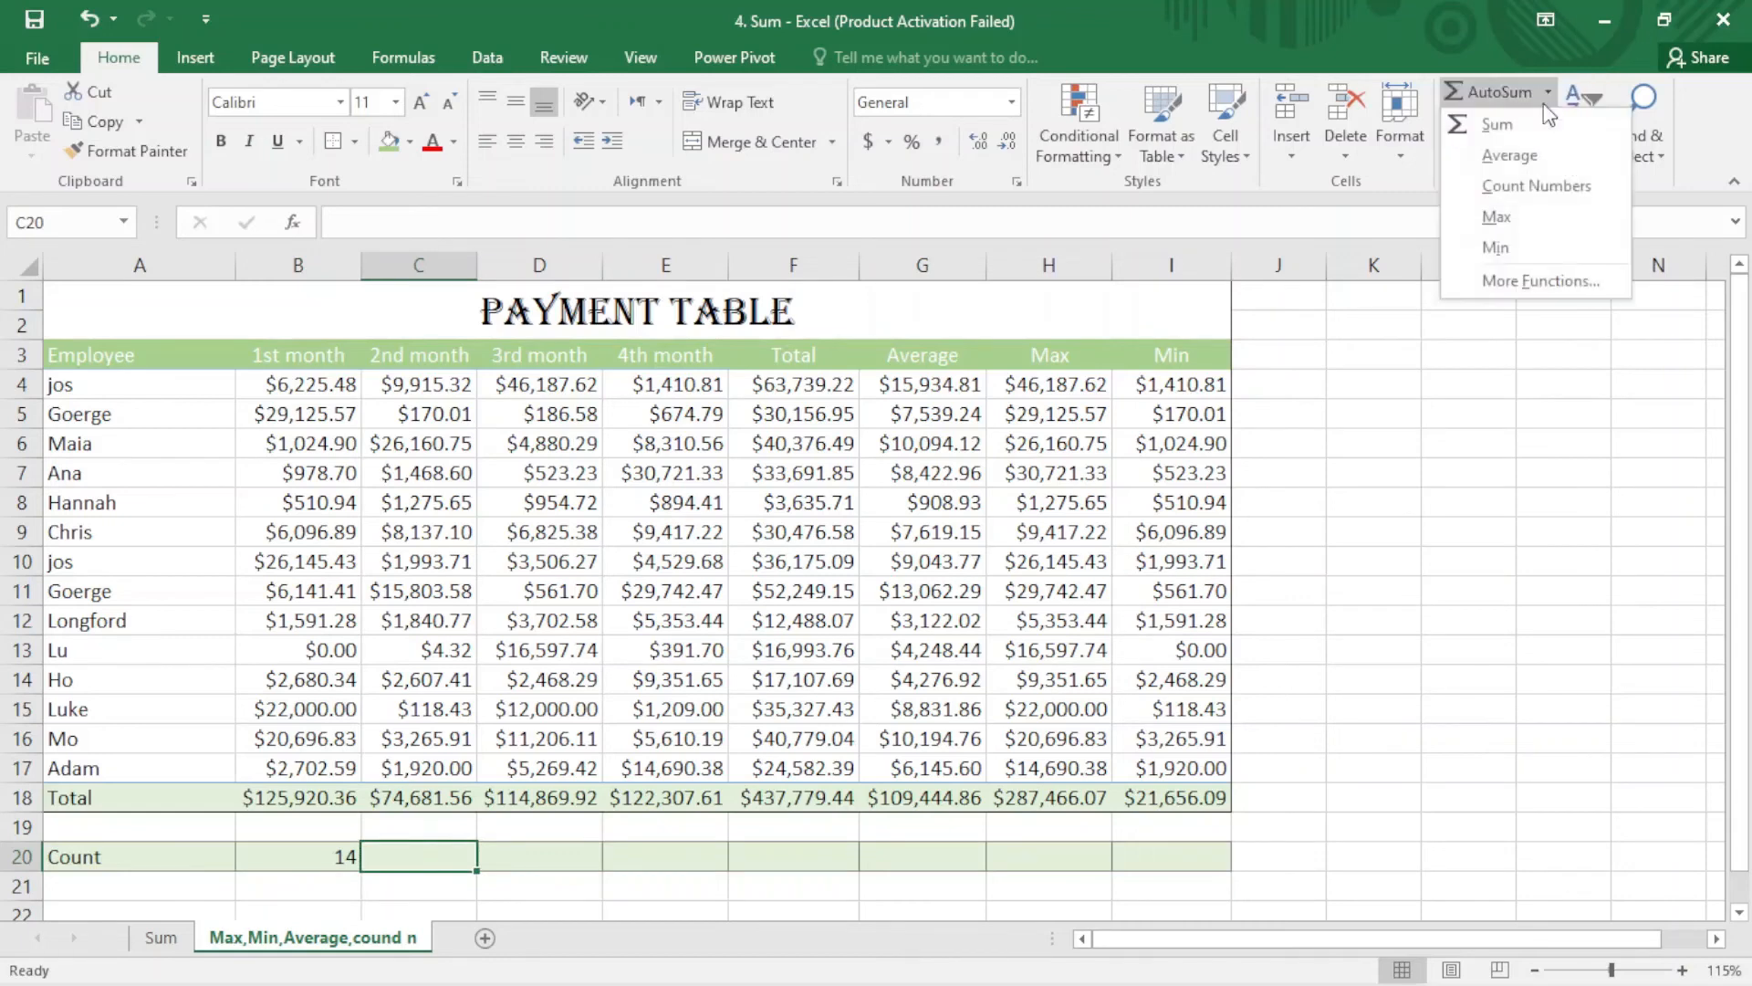
{"action": "left_click", "coordinate": [1515, 193]}
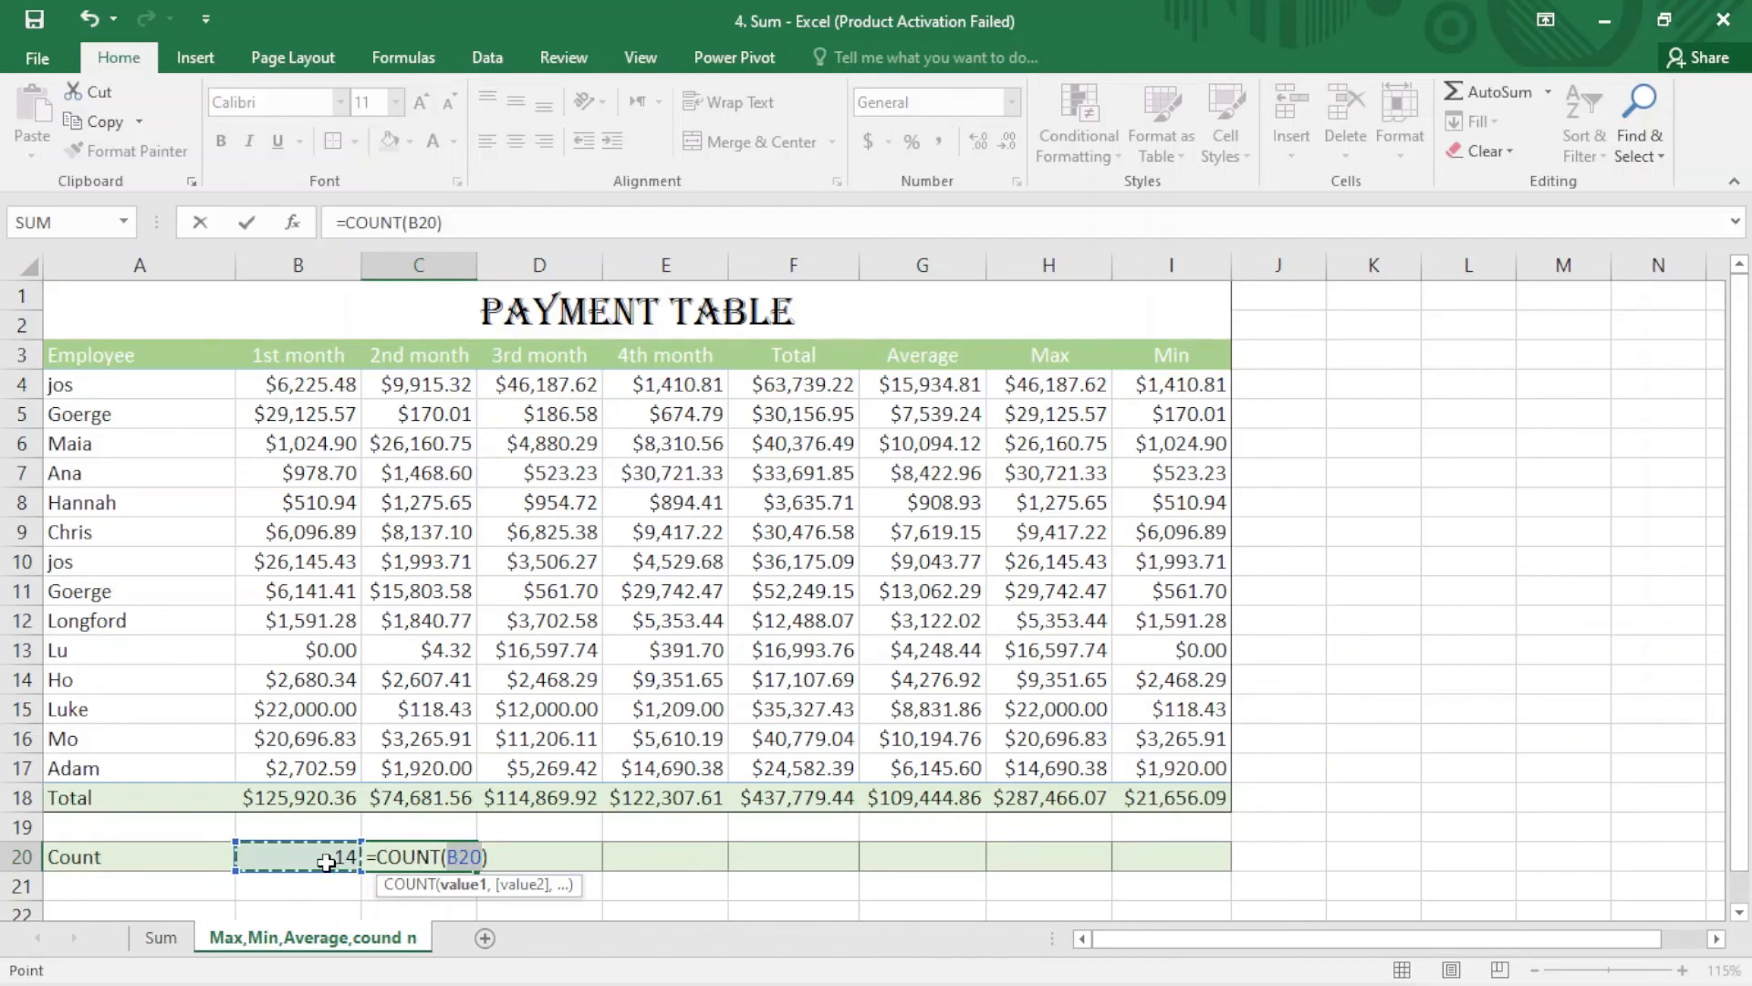
{"action": "left_click_drag", "start_coordinate": [442, 387], "coordinate": [444, 758]}
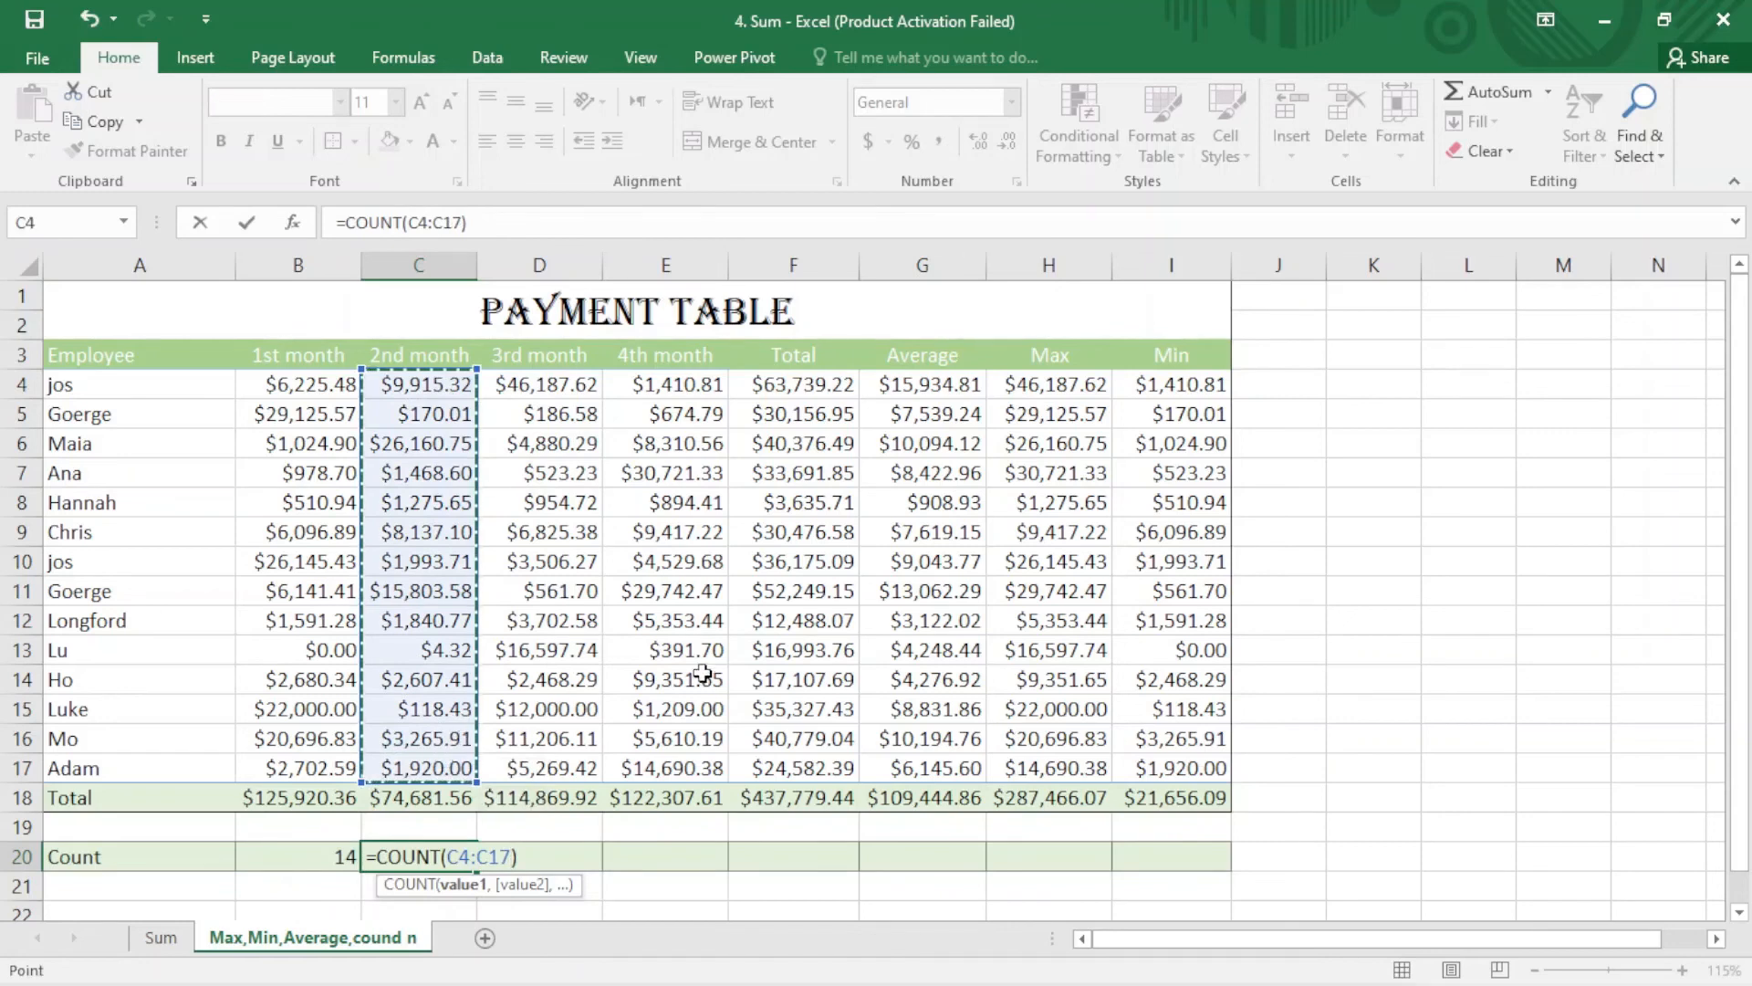
{"action": "key", "text": "Return"}
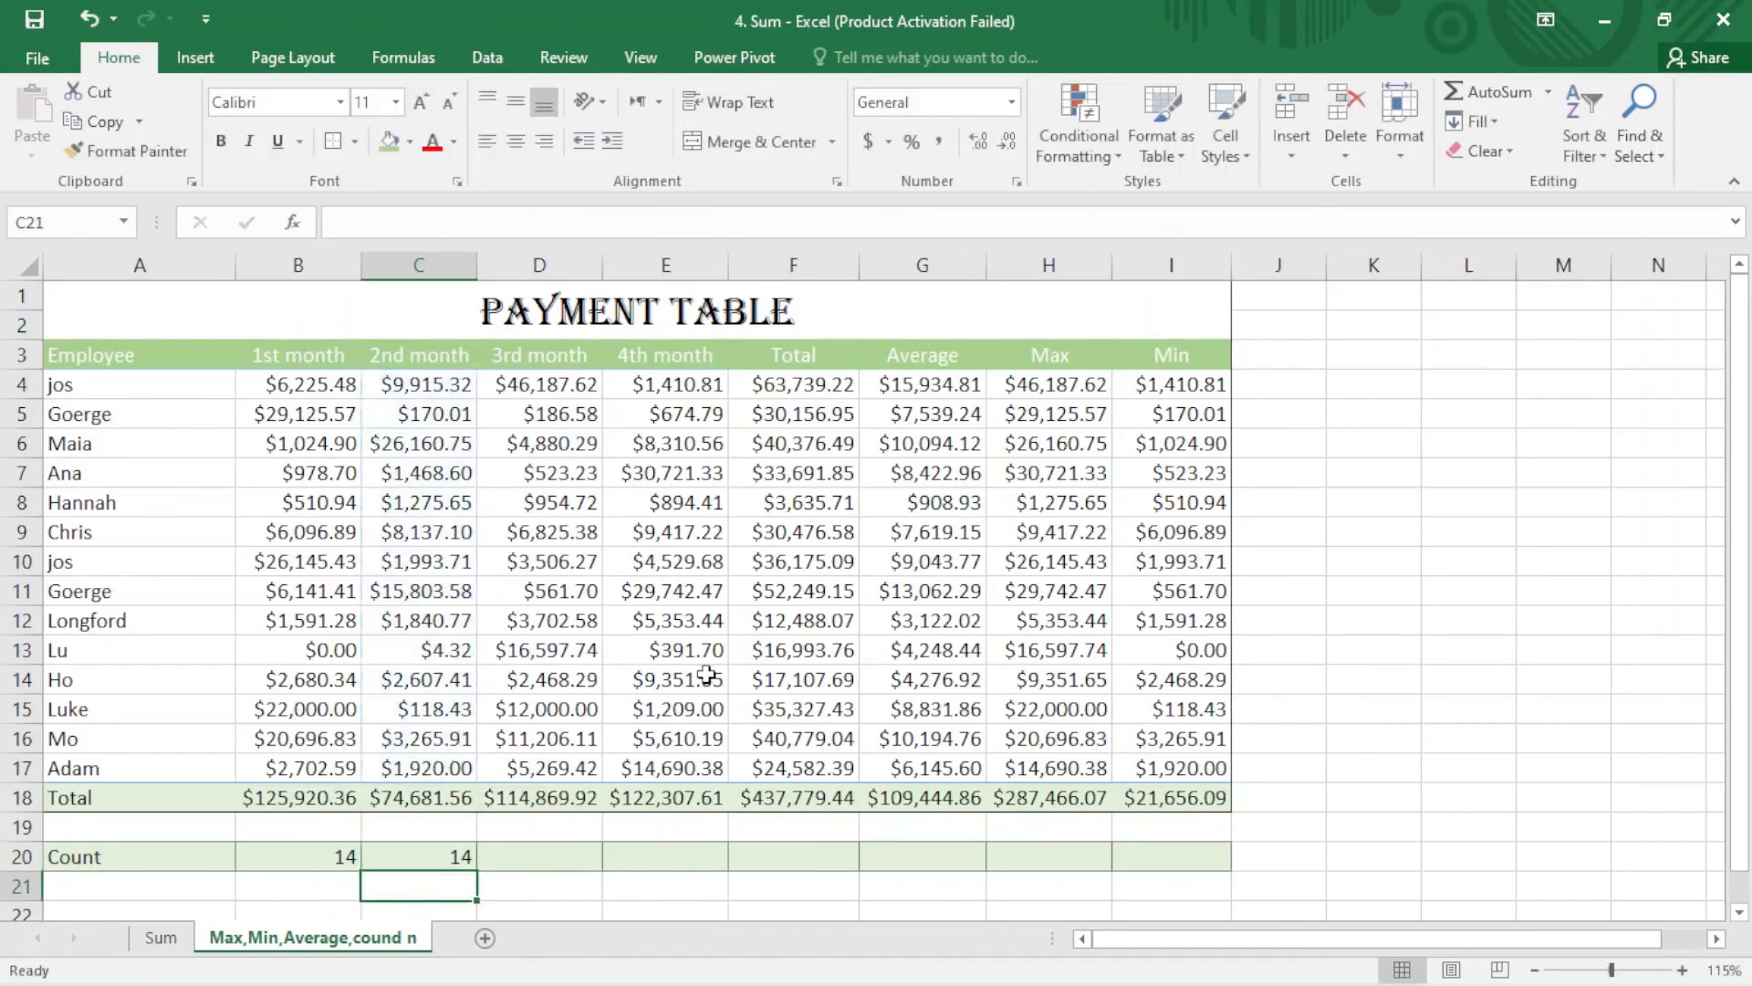
{"action": "left_click", "coordinate": [461, 857]}
{"action": "left_click_drag", "start_coordinate": [480, 871], "coordinate": [1186, 874]}
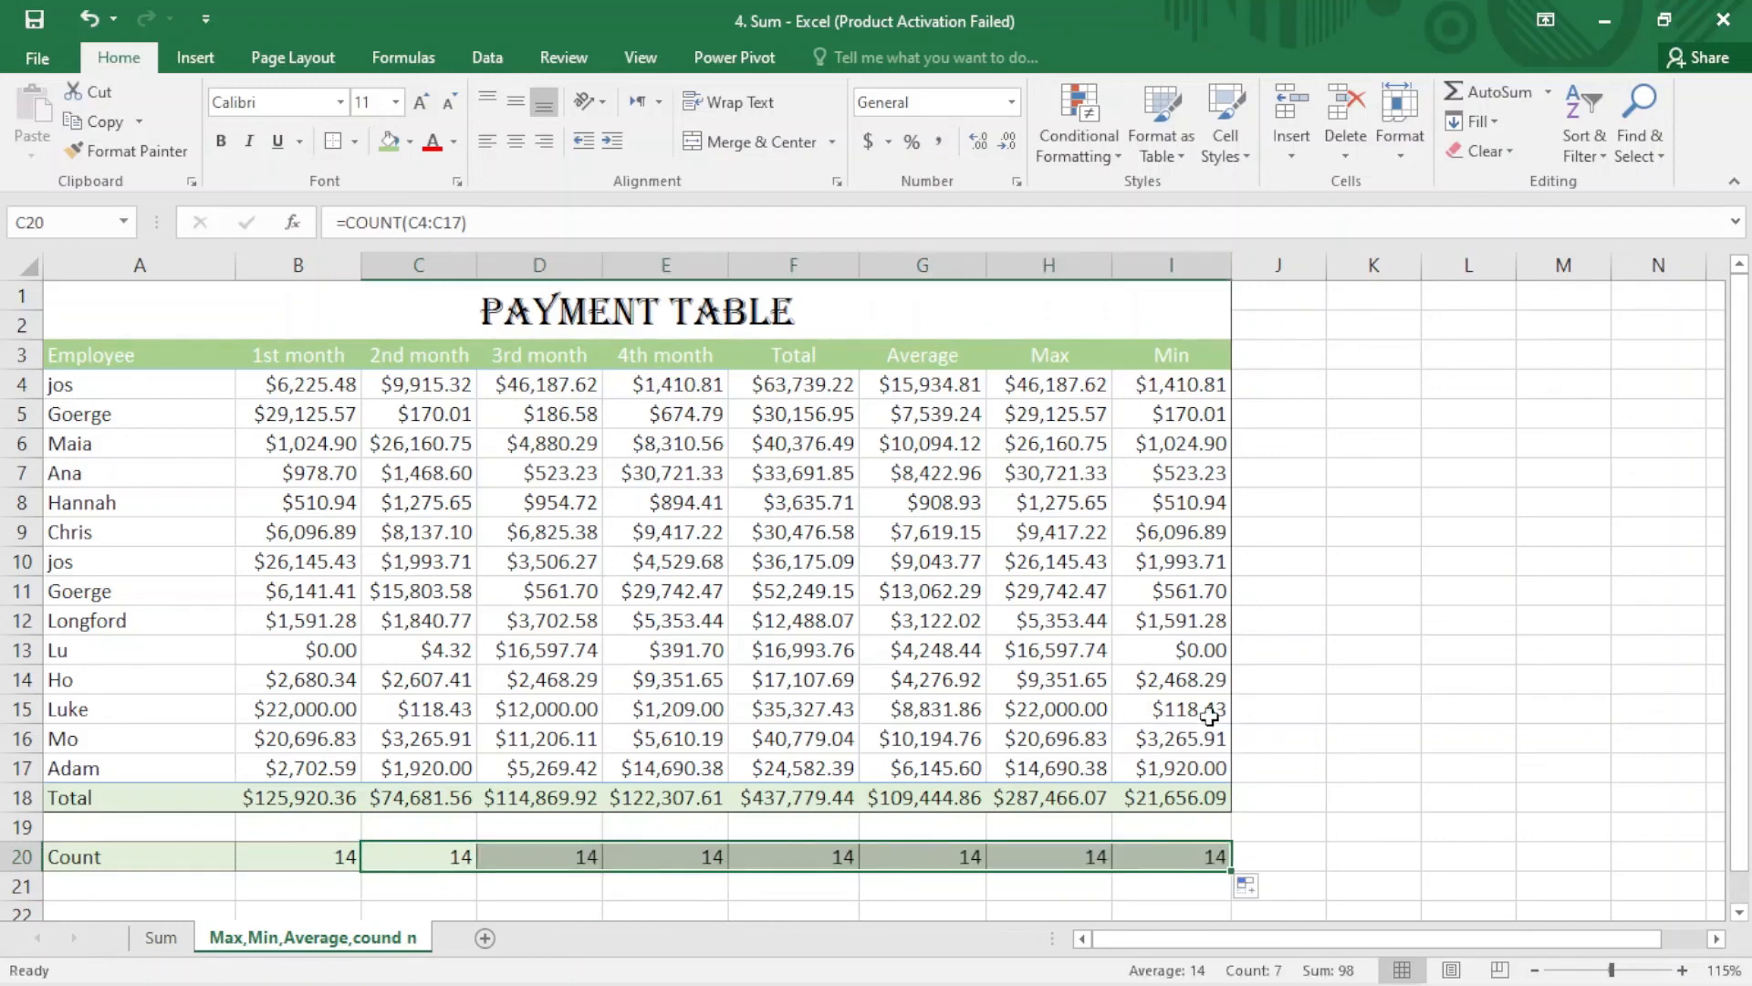